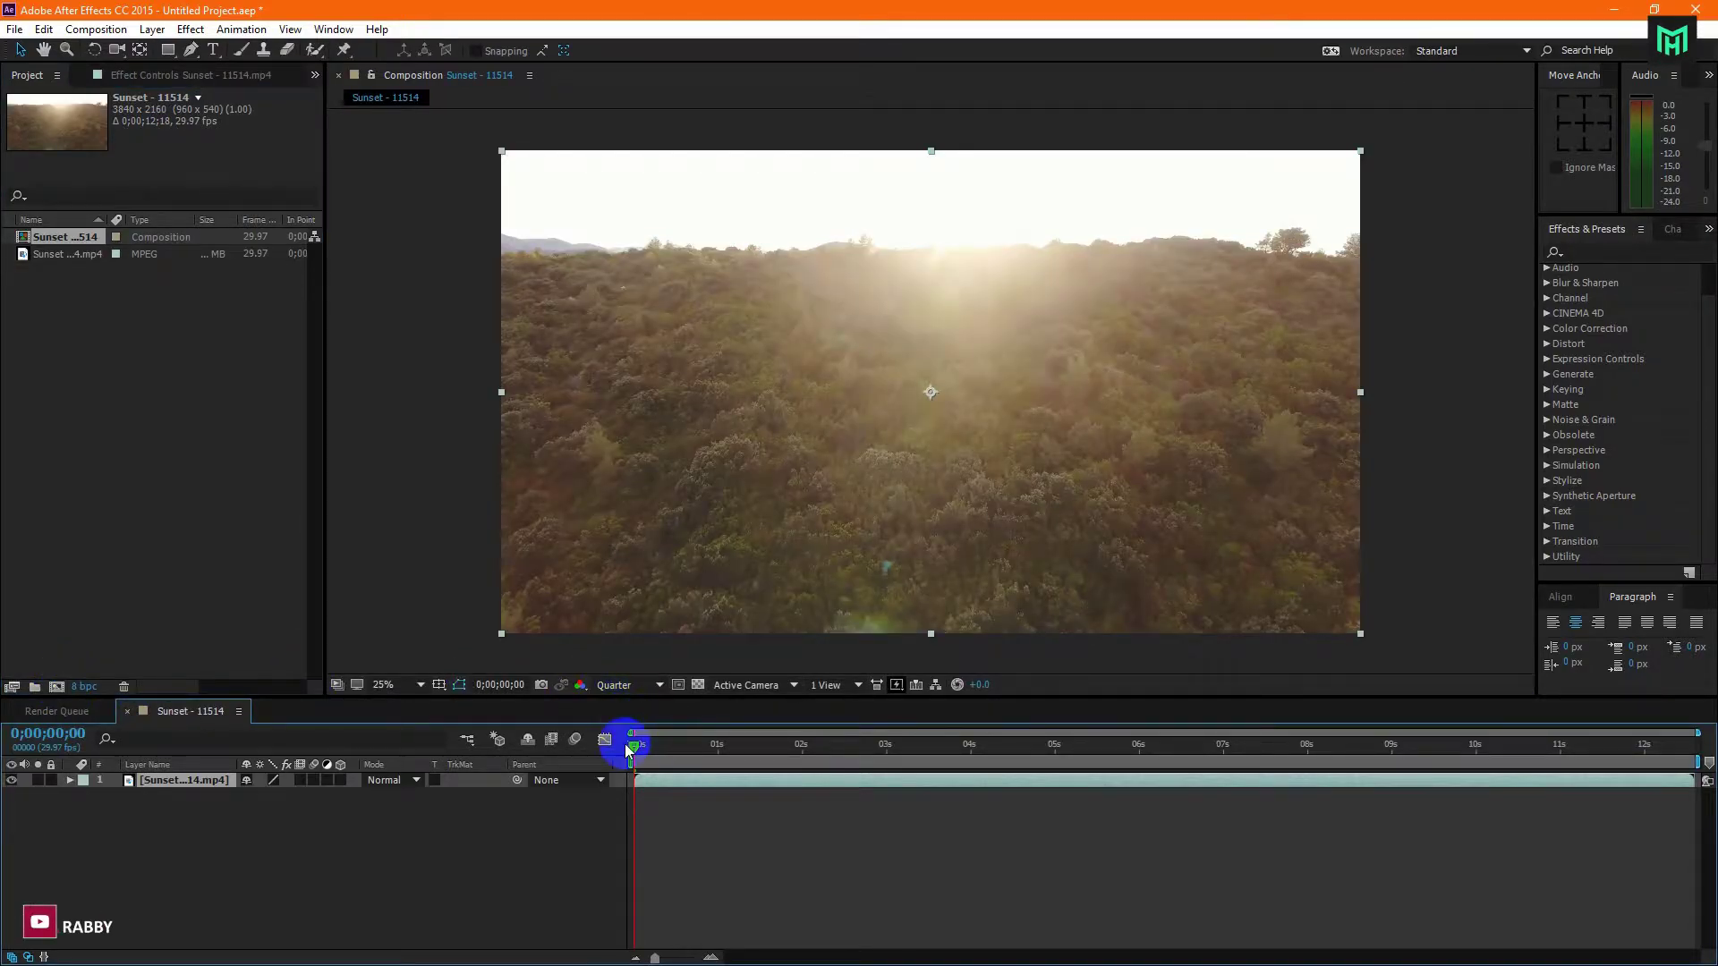
Step: Preview the footage and end the work area at 11;11
{"action": "left_click_drag", "start_coordinate": [636, 754], "coordinate": [1161, 752]}
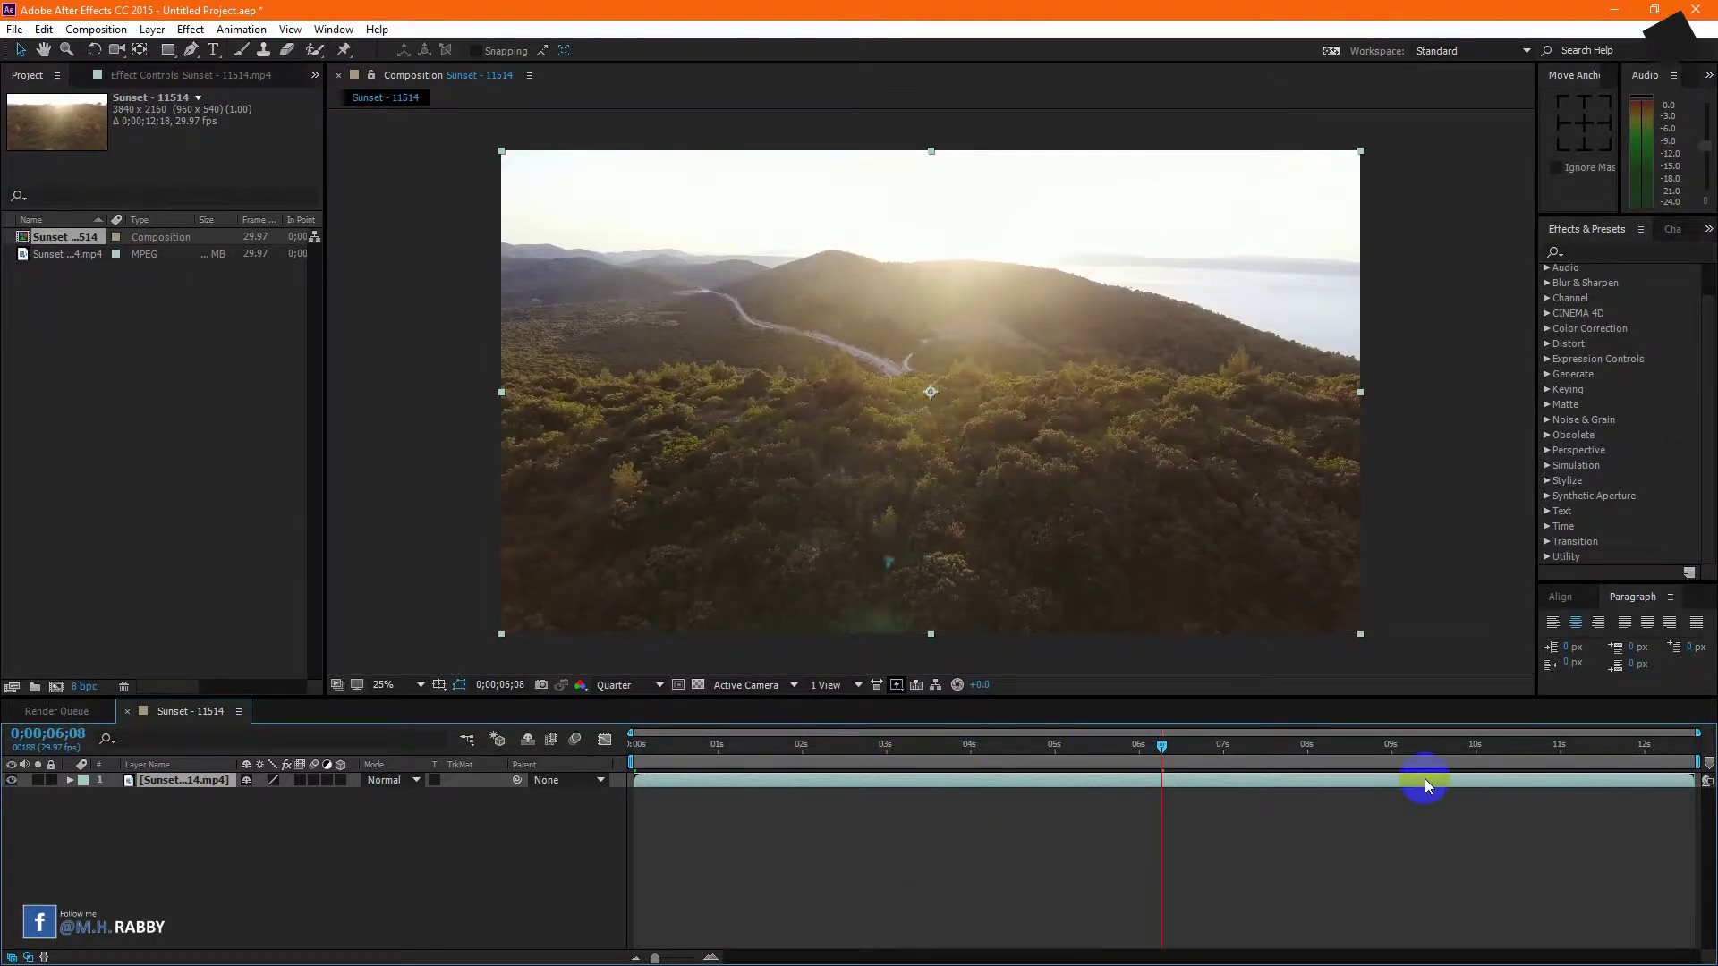
{"action": "left_click_drag", "start_coordinate": [1566, 755], "coordinate": [1593, 748]}
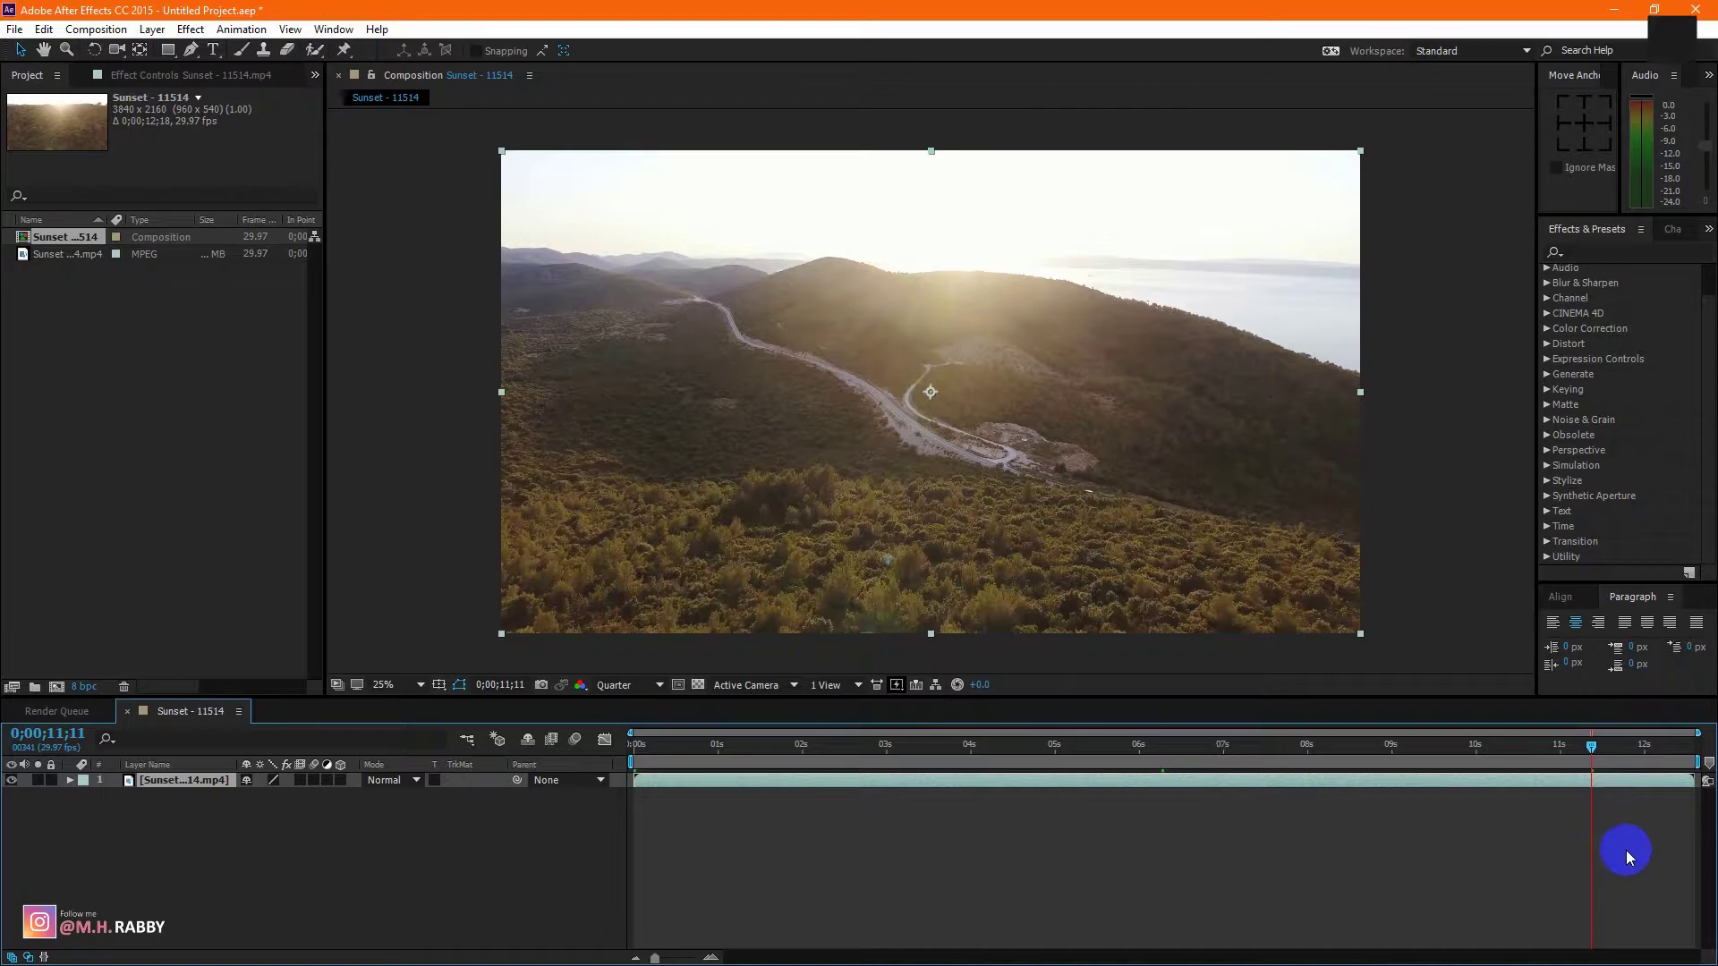
{"action": "left_click_drag", "start_coordinate": [1685, 781], "coordinate": [1590, 788]}
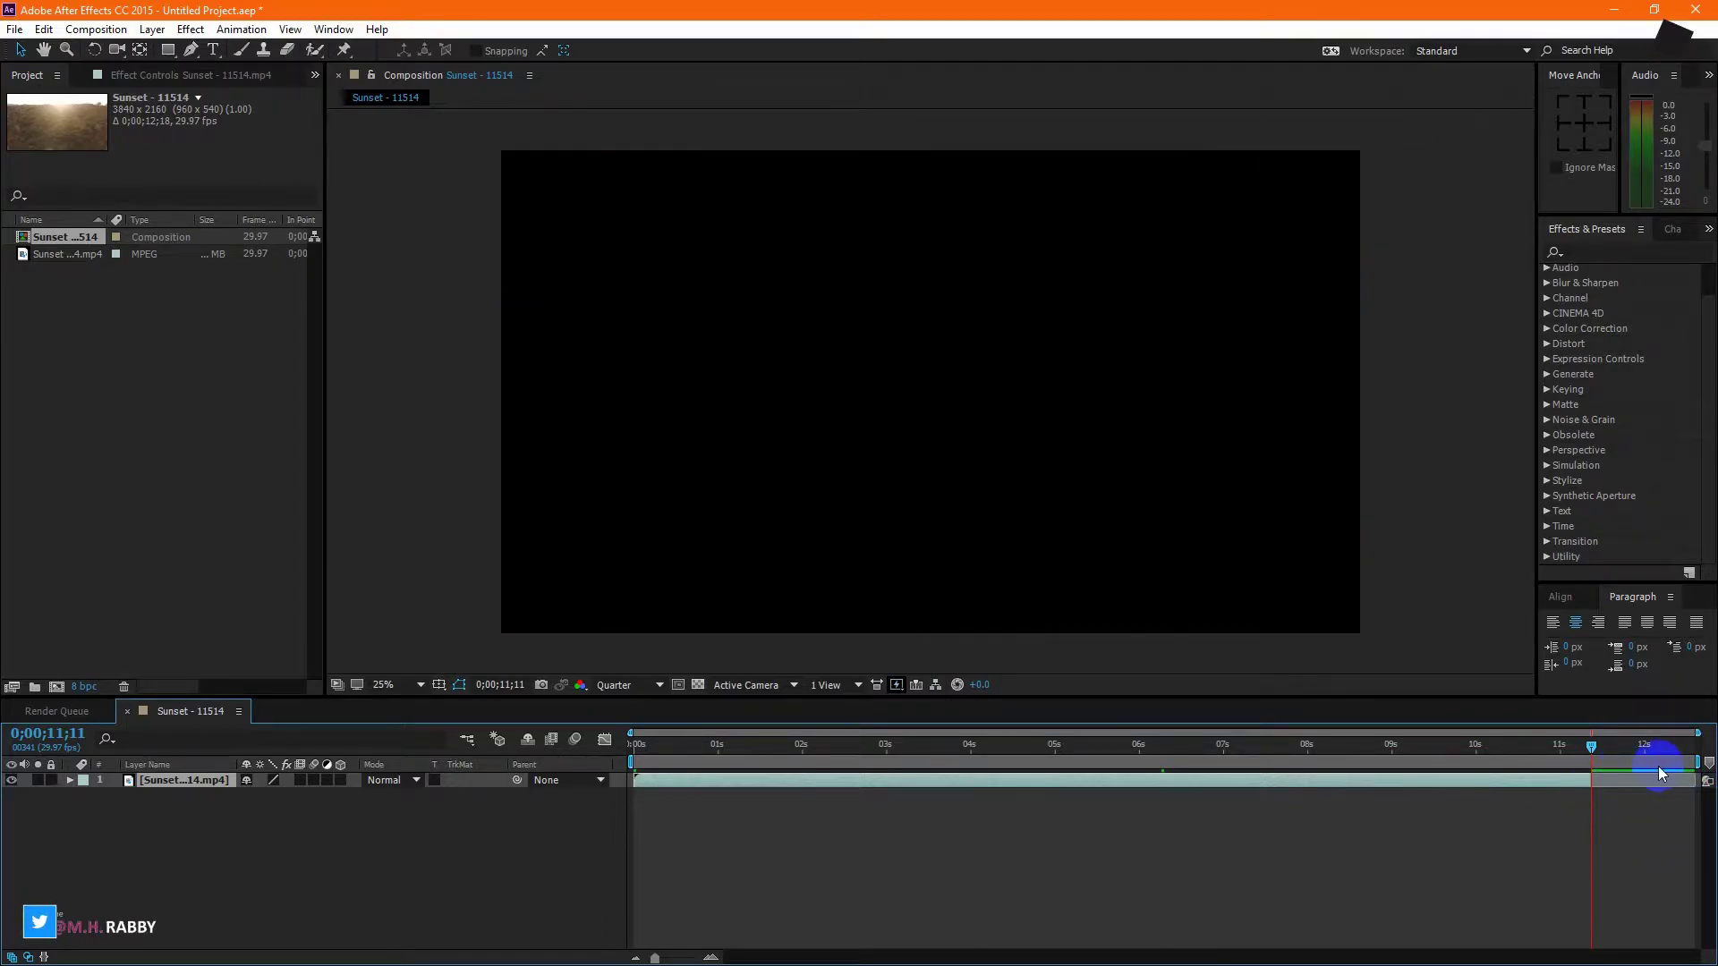
{"action": "left_click_drag", "start_coordinate": [1694, 762], "coordinate": [1592, 766]}
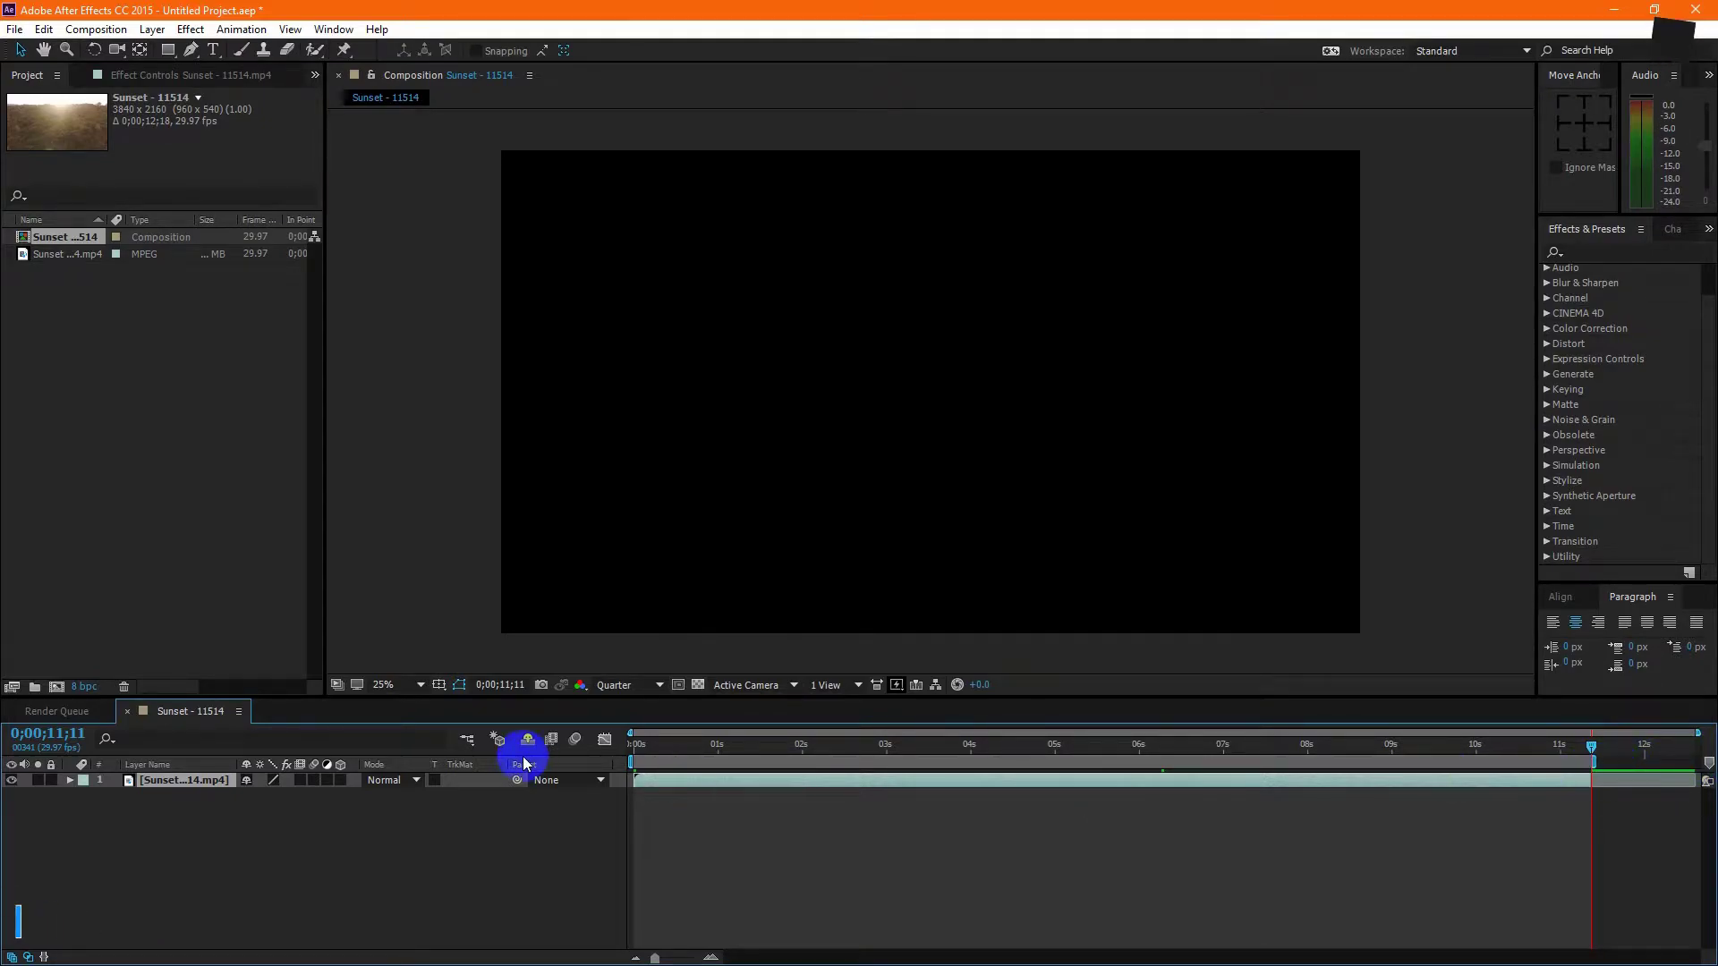
Step: Start the work area at 1 second and trim the comp to it (0;00;10;19)
{"action": "left_click_drag", "start_coordinate": [641, 741], "coordinate": [690, 784]}
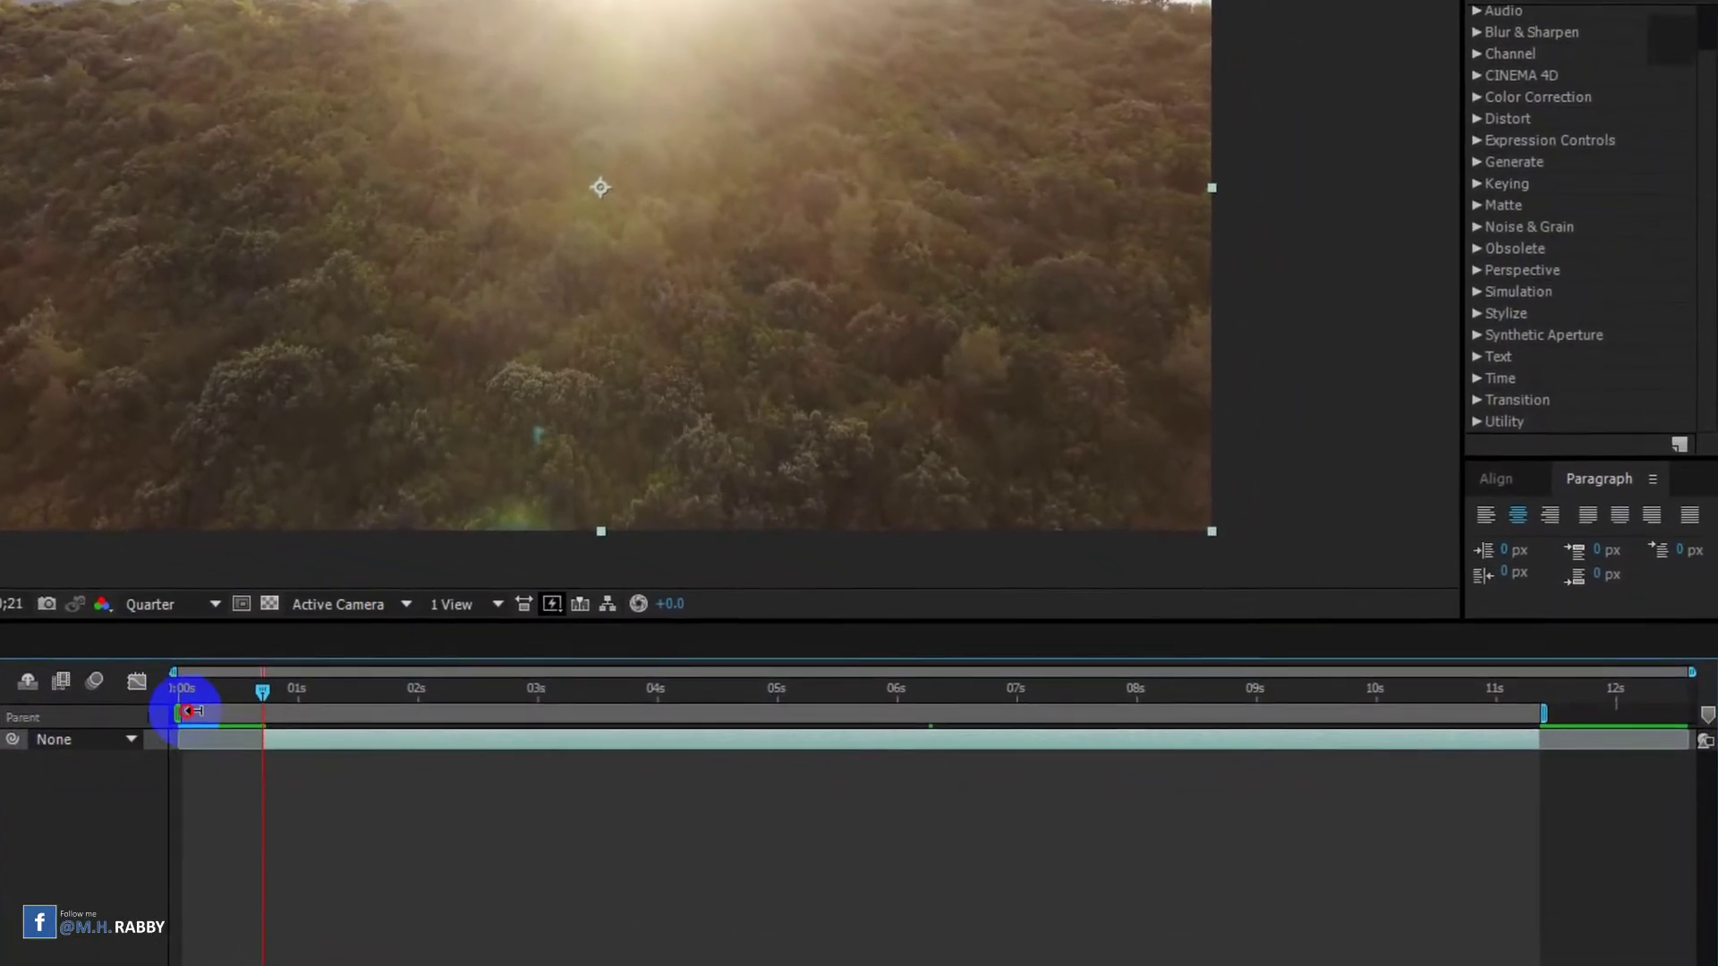
{"action": "left_click_drag", "start_coordinate": [634, 760], "coordinate": [696, 762]}
{"action": "left_click_drag", "start_coordinate": [261, 720], "coordinate": [253, 722]}
{"action": "right_click", "coordinate": [323, 711]}
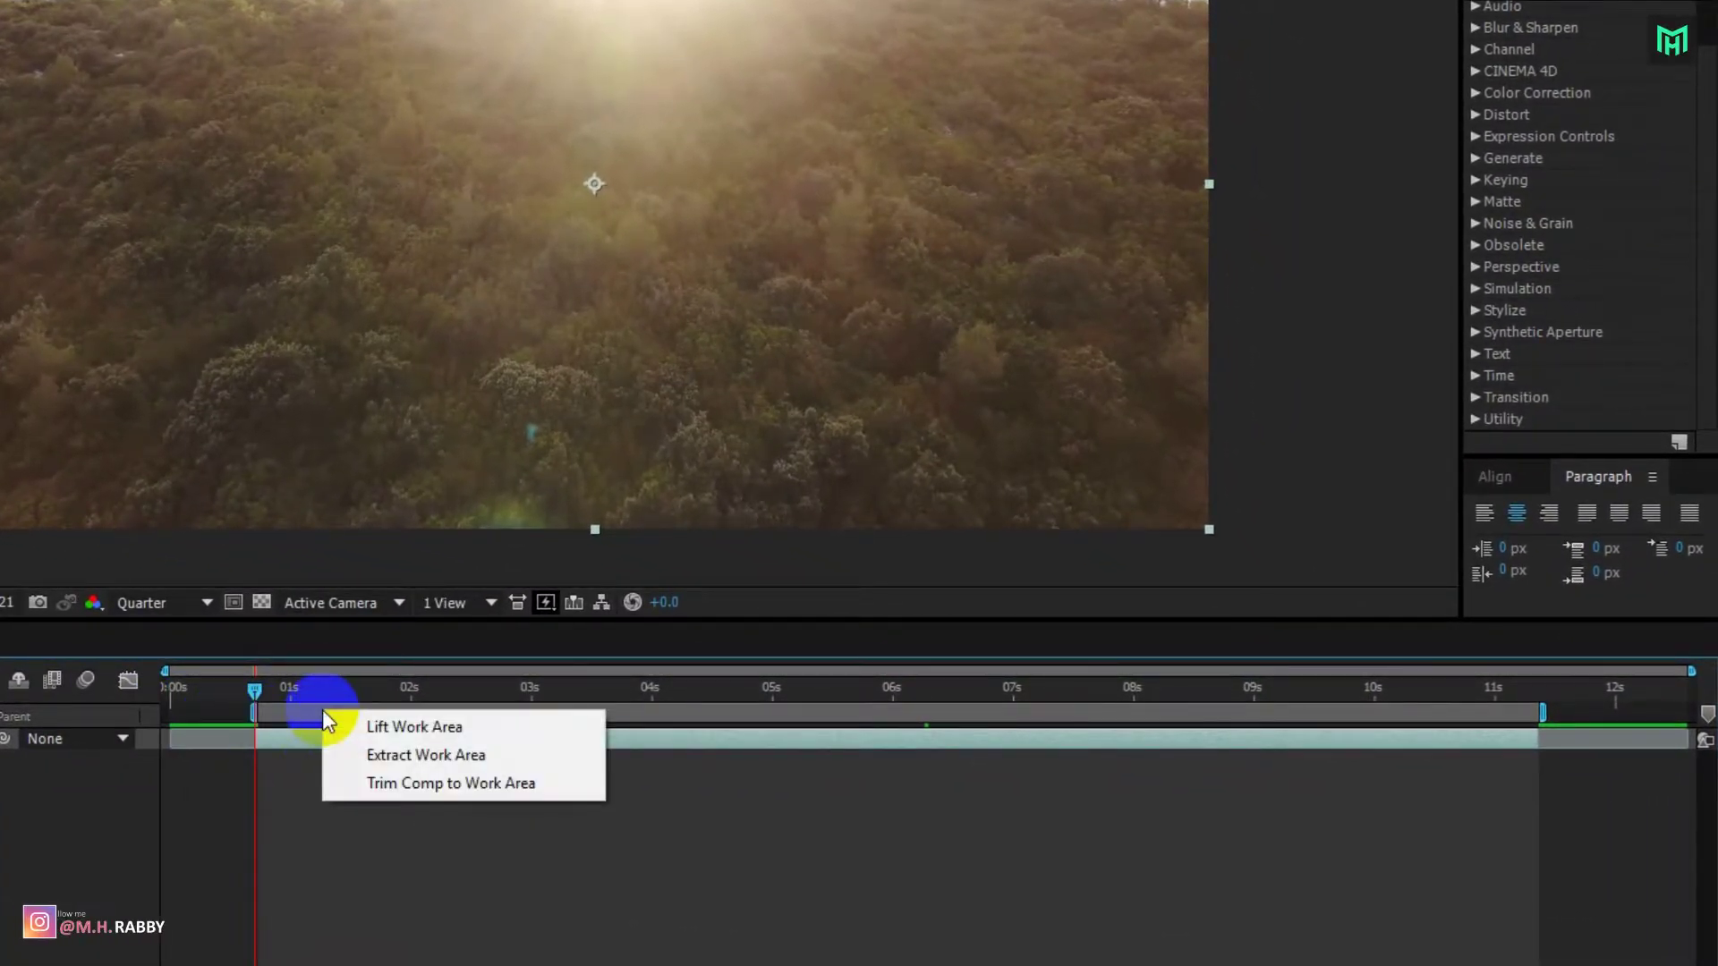
{"action": "left_click", "coordinate": [438, 782]}
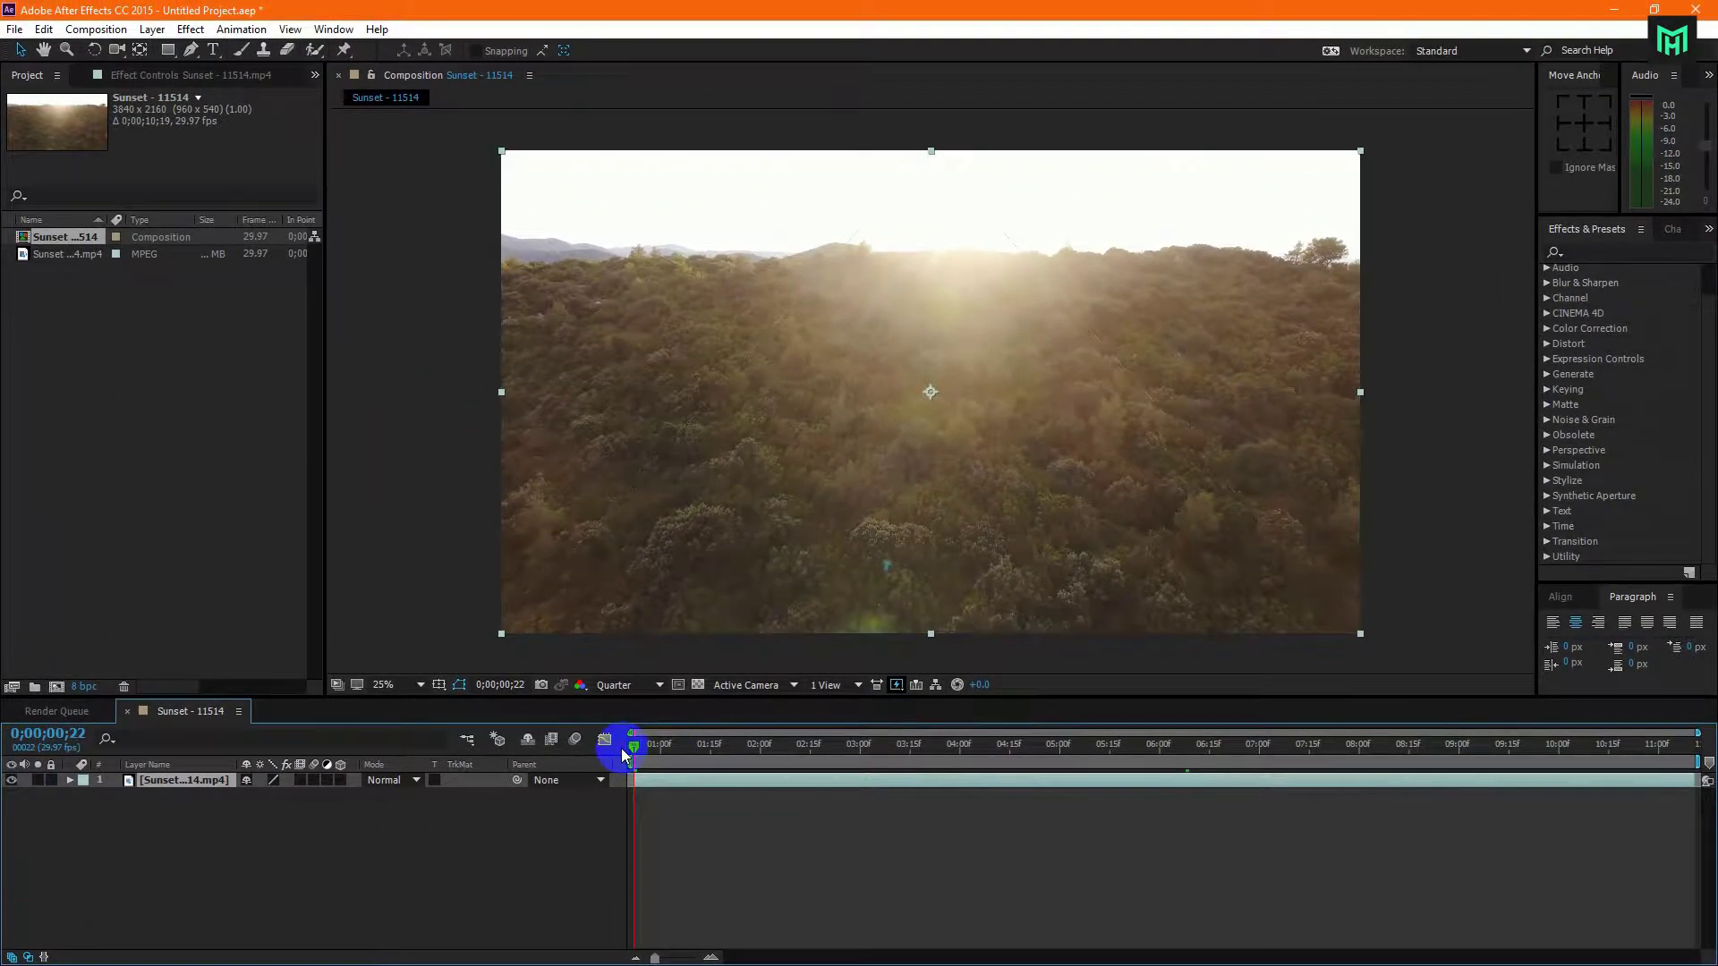
{"action": "left_click_drag", "start_coordinate": [623, 750], "coordinate": [749, 745]}
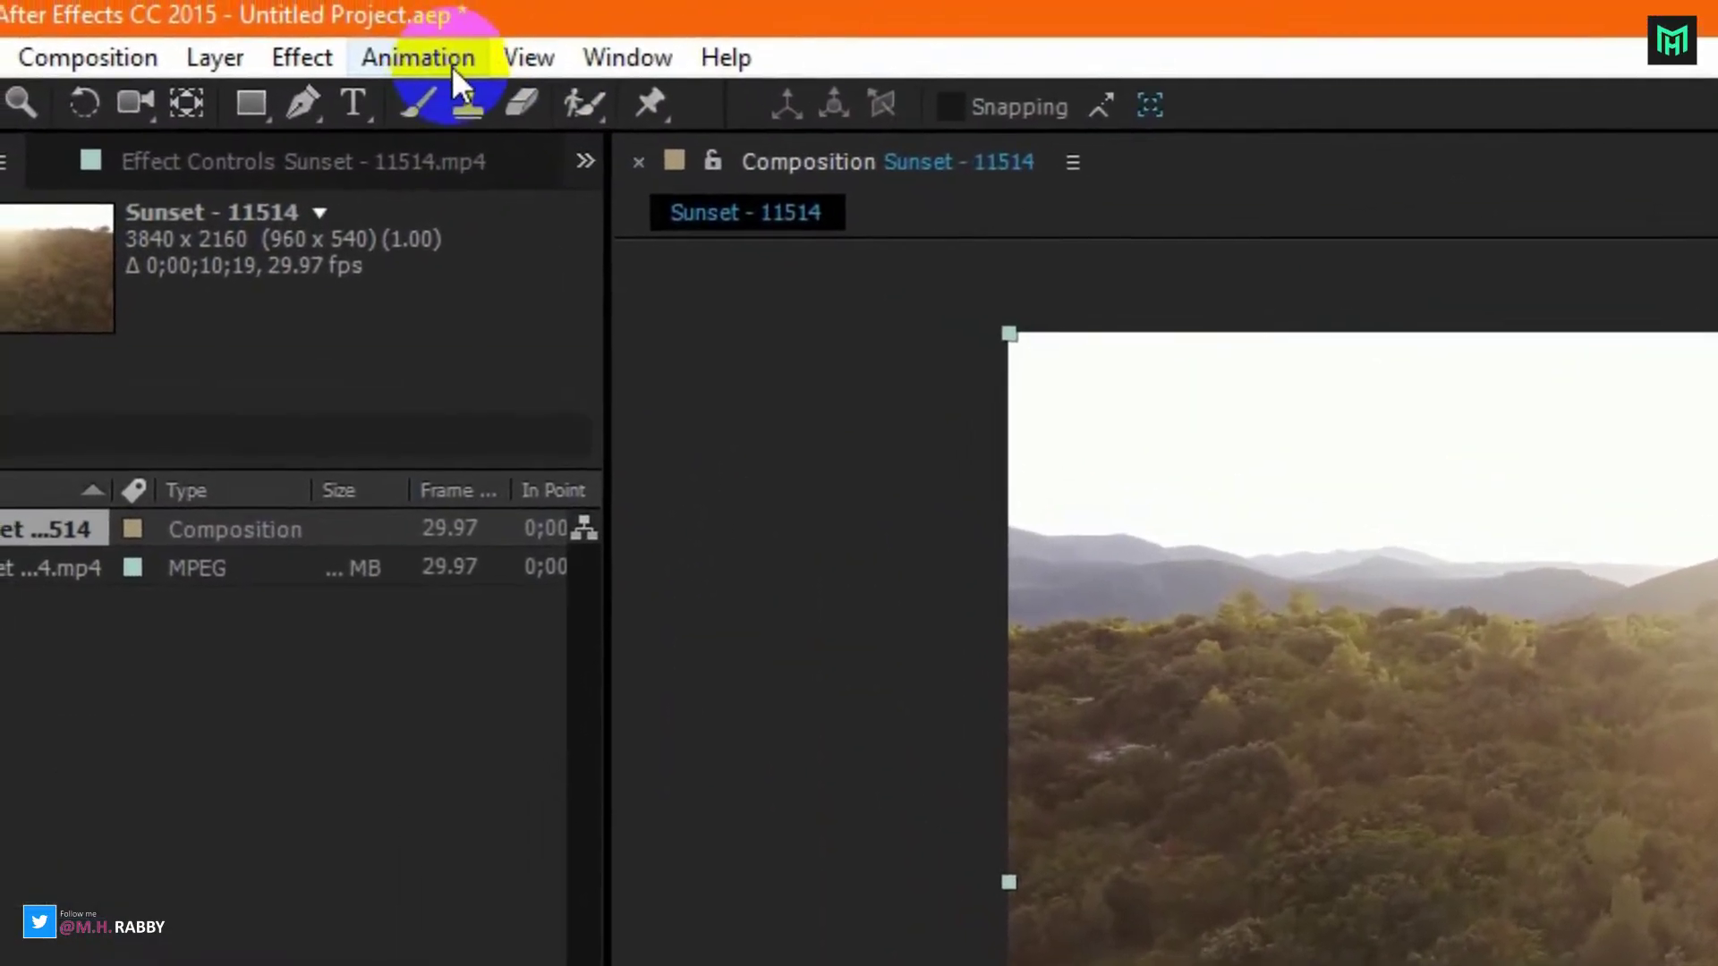
Step: Apply Track Camera to the Sunset footage and let the analysis run
{"action": "left_click", "coordinate": [401, 32]}
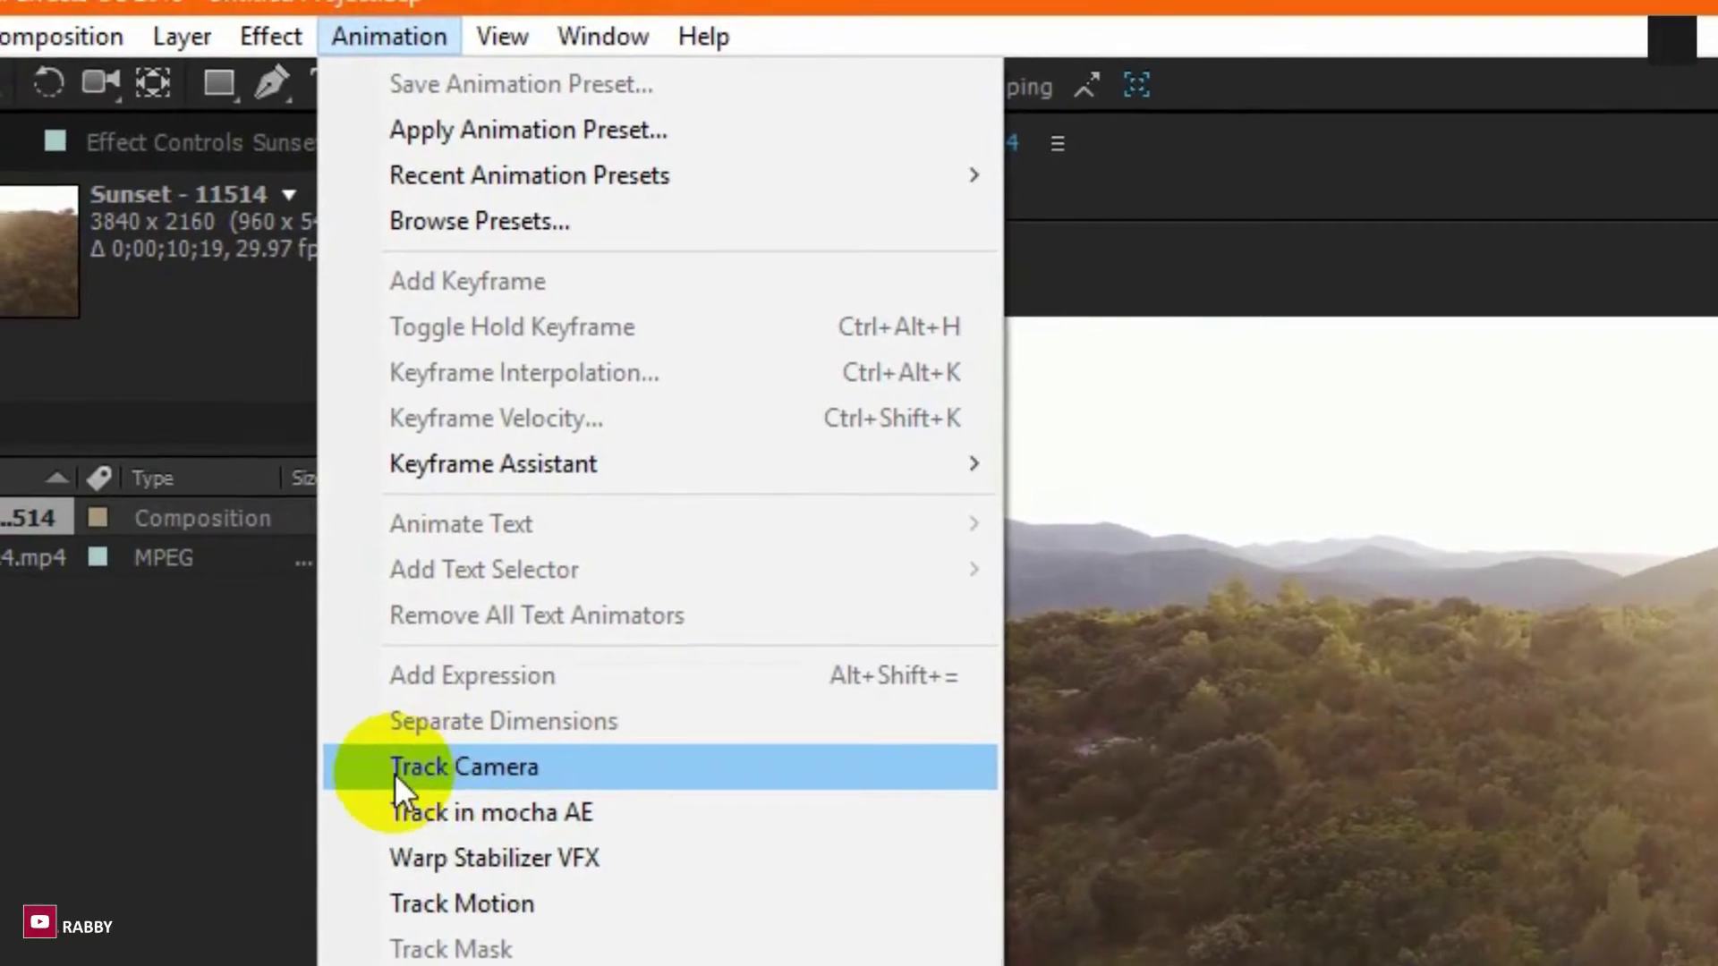
{"action": "left_click", "coordinate": [395, 770]}
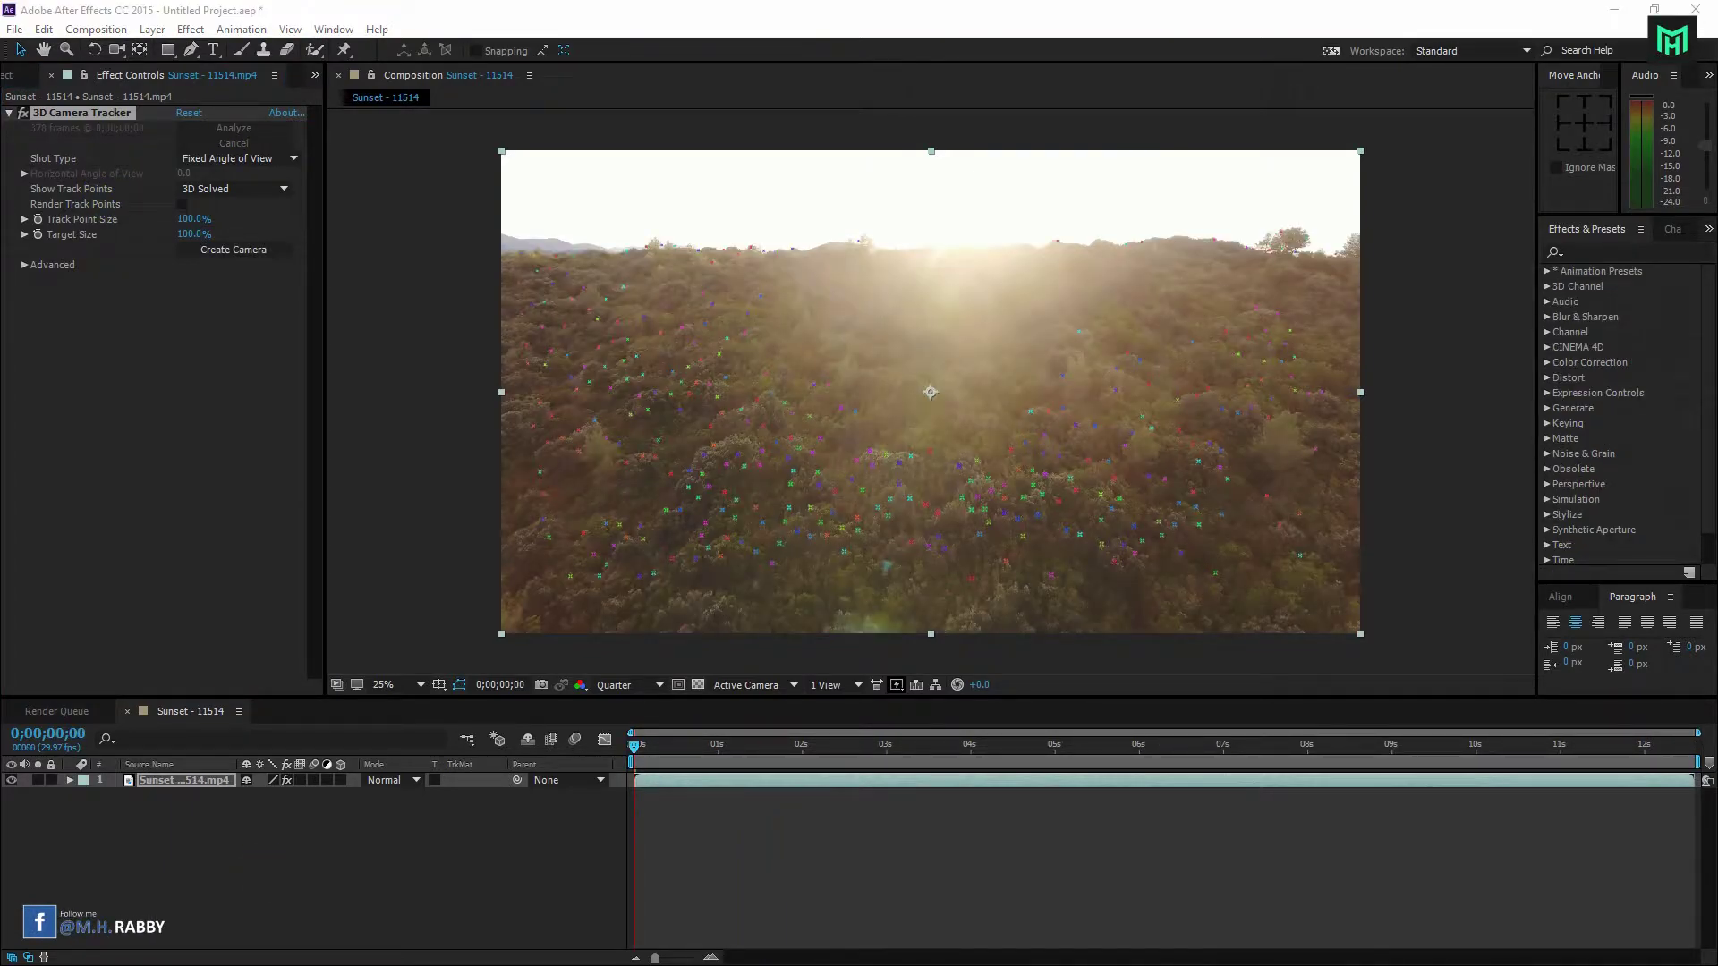
{"action": "left_click", "coordinate": [287, 824]}
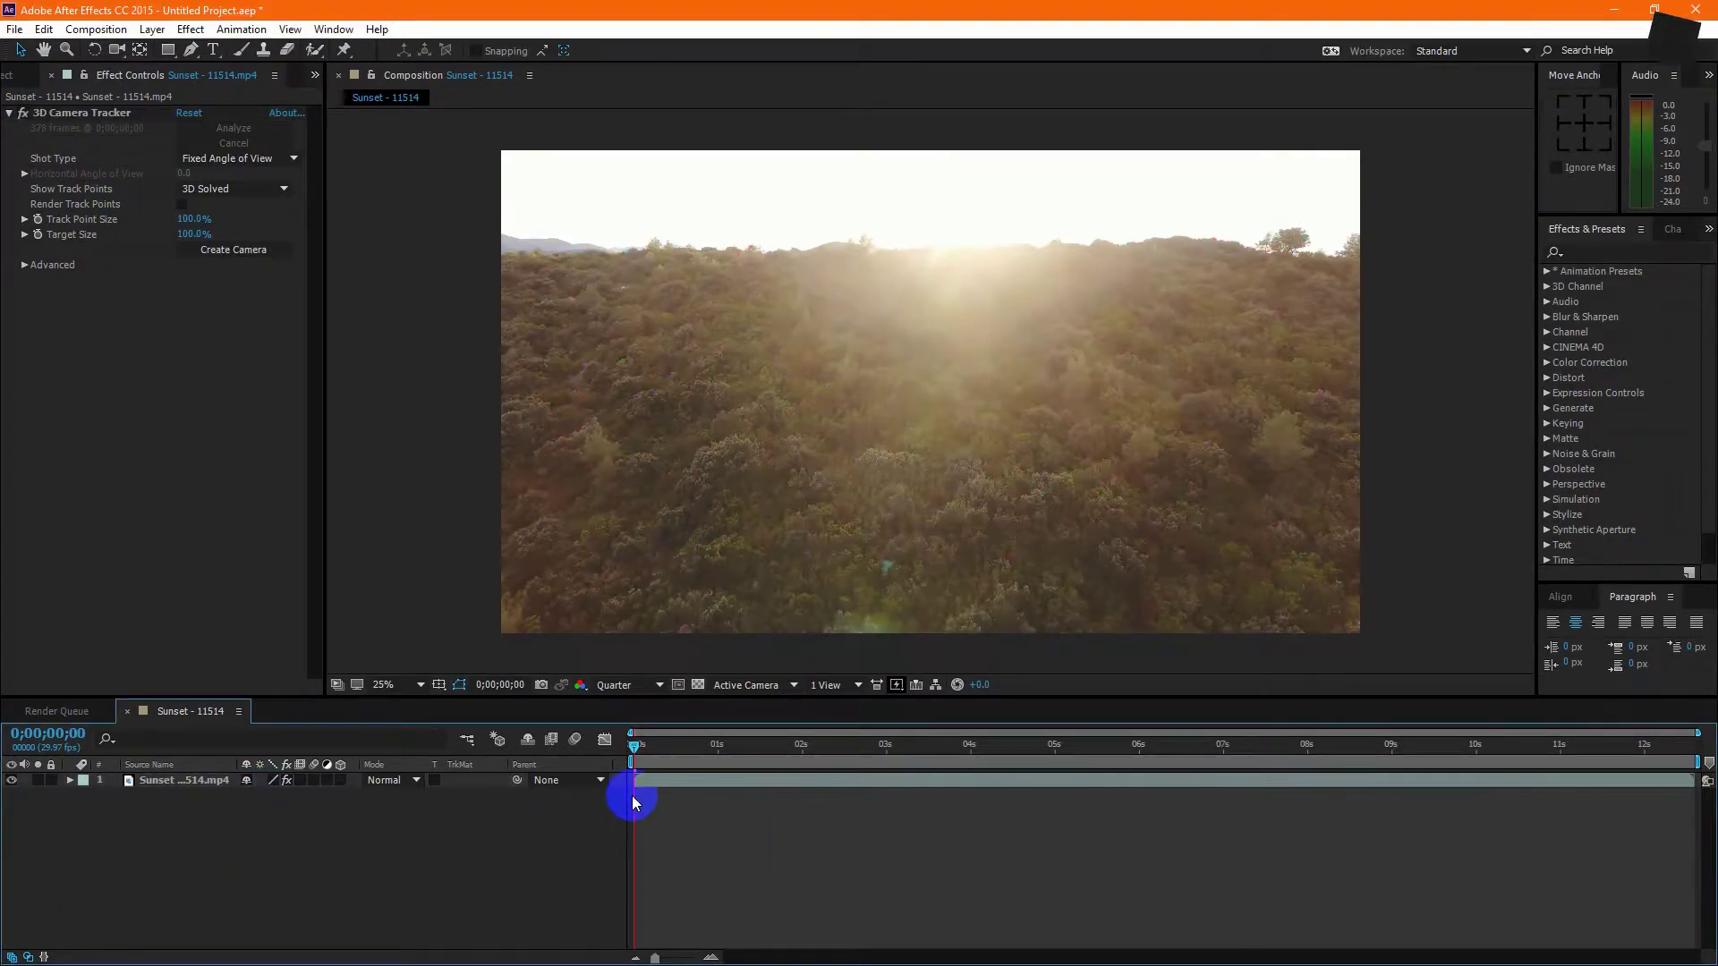
{"action": "left_click_drag", "start_coordinate": [658, 744], "coordinate": [762, 749]}
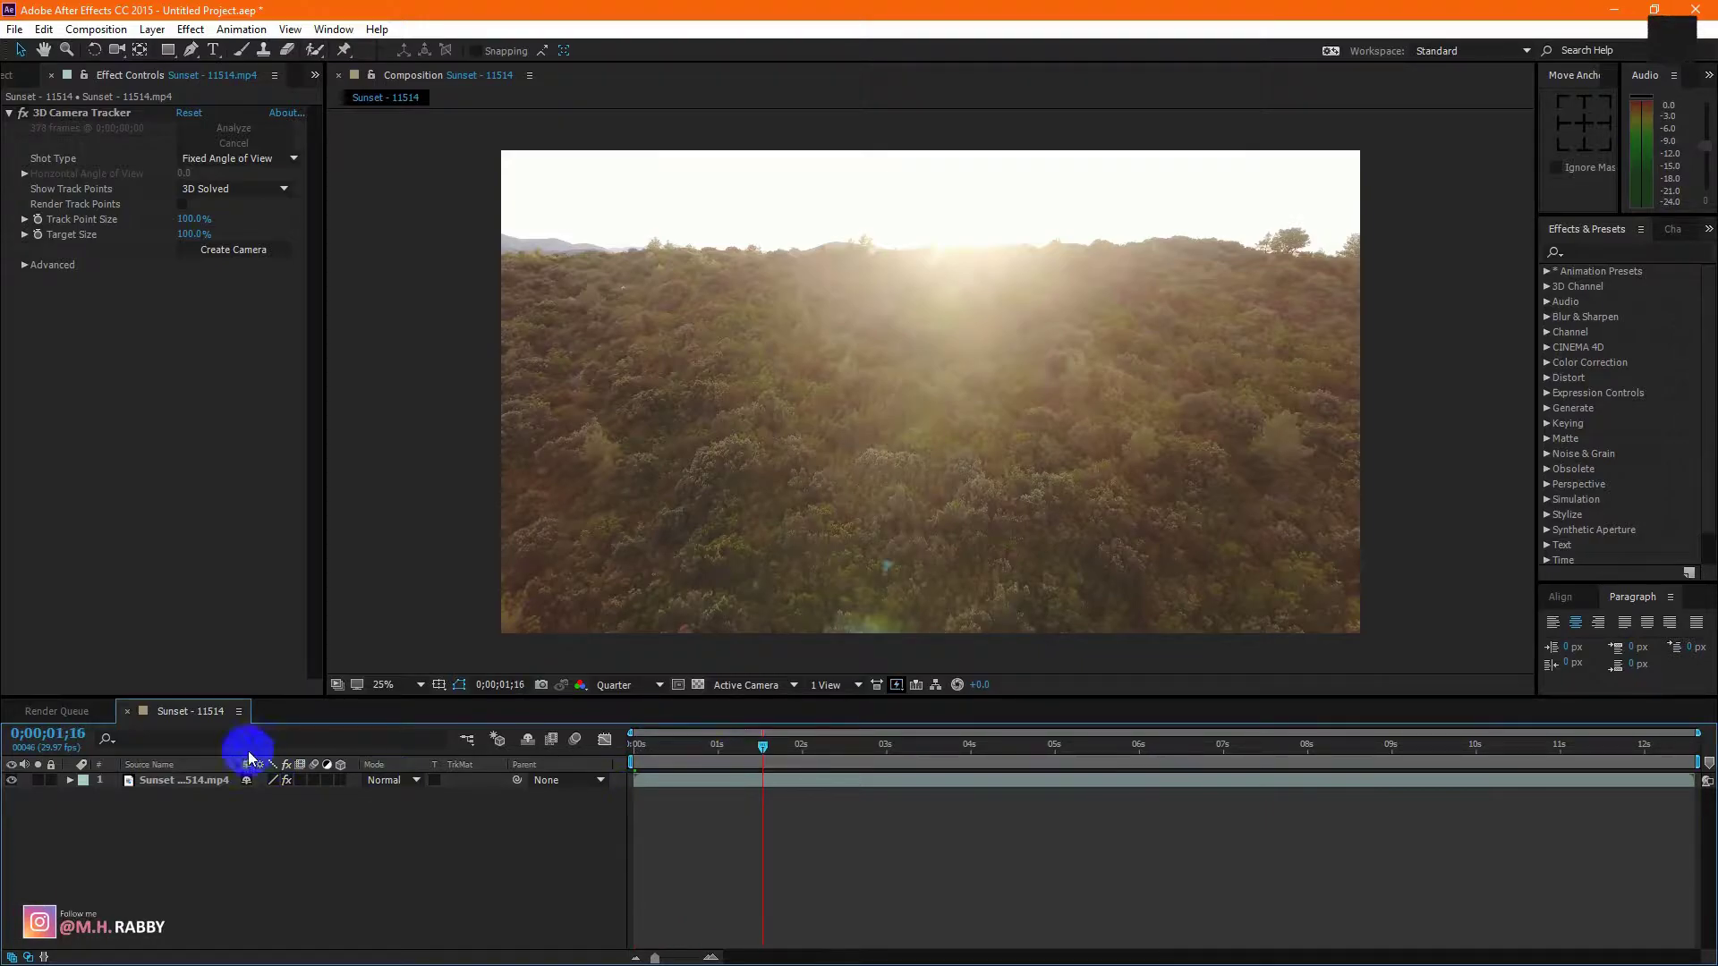
Step: Show the 3D Camera Tracker's track points and check the solved track across the clip
{"action": "left_click", "coordinate": [154, 782]}
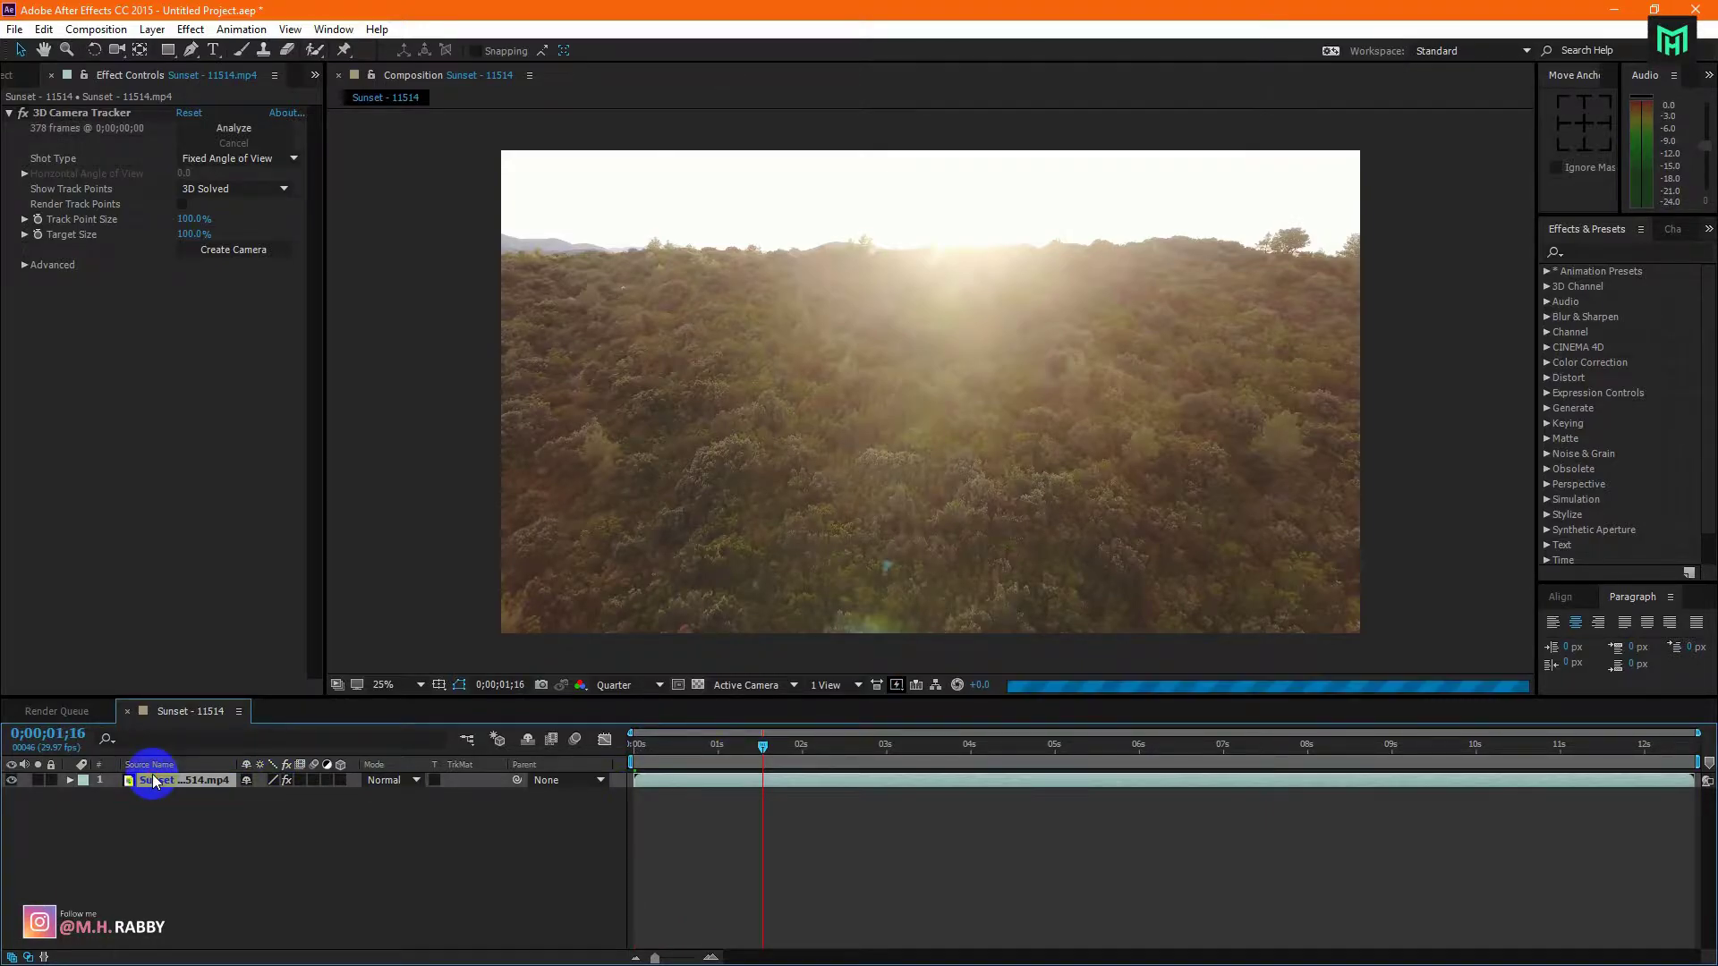
{"action": "left_click", "coordinate": [90, 121]}
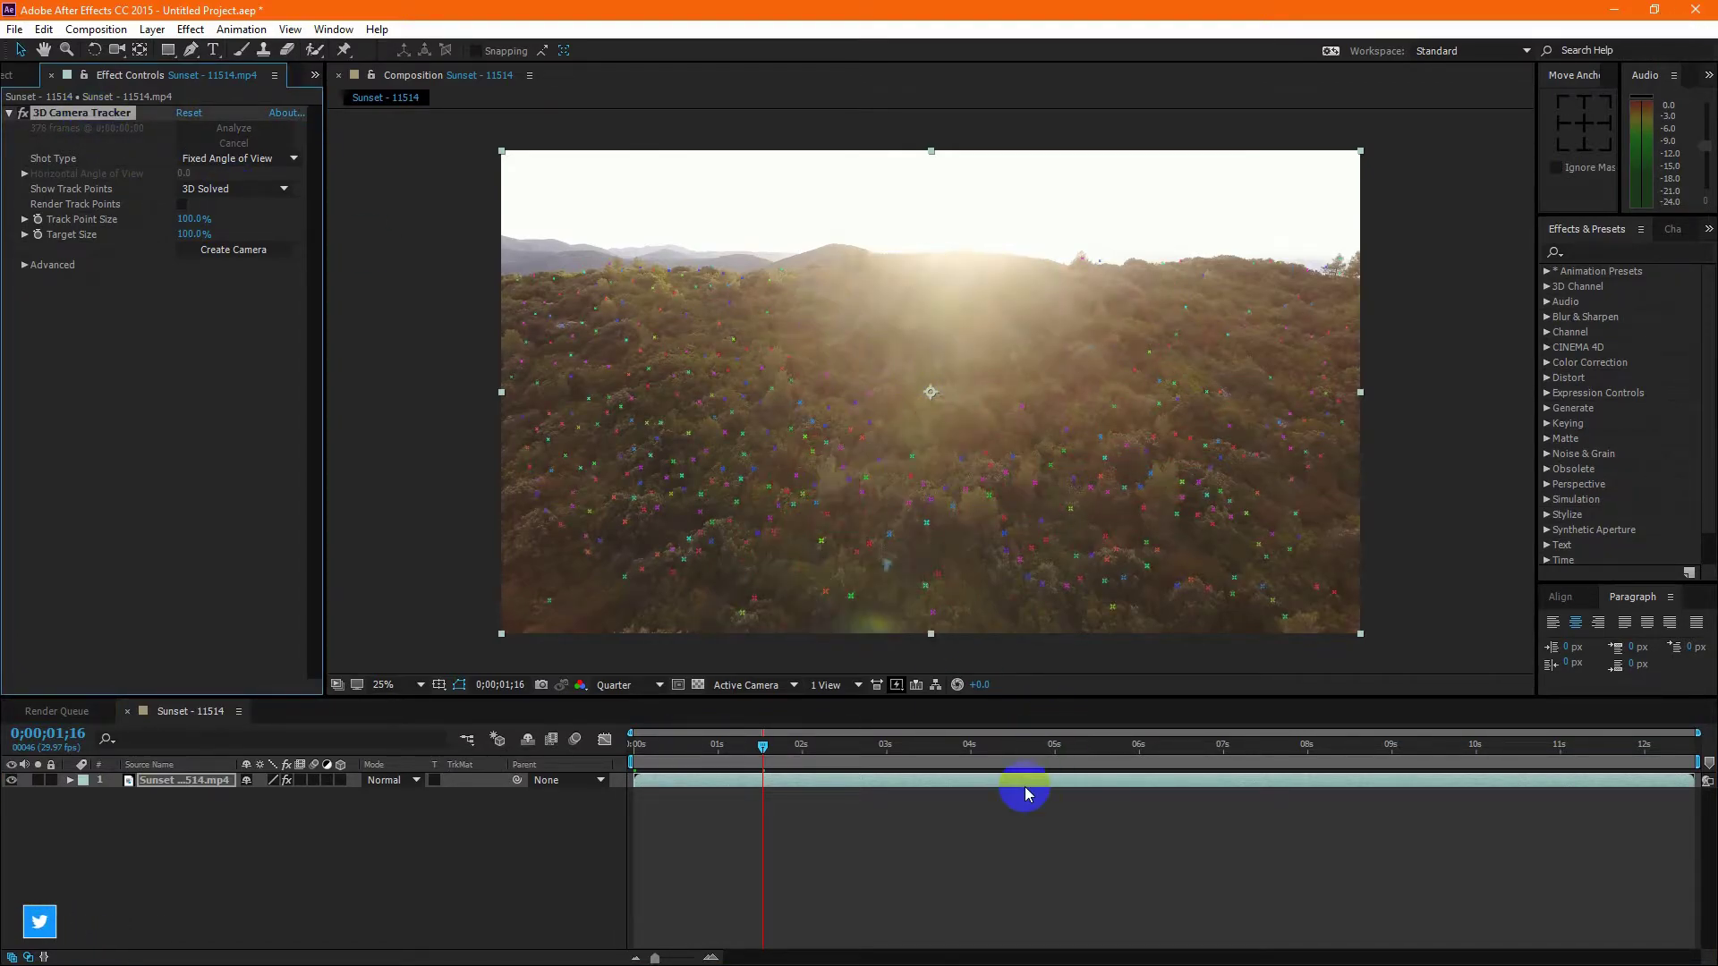
{"action": "left_click_drag", "start_coordinate": [764, 750], "coordinate": [1087, 772]}
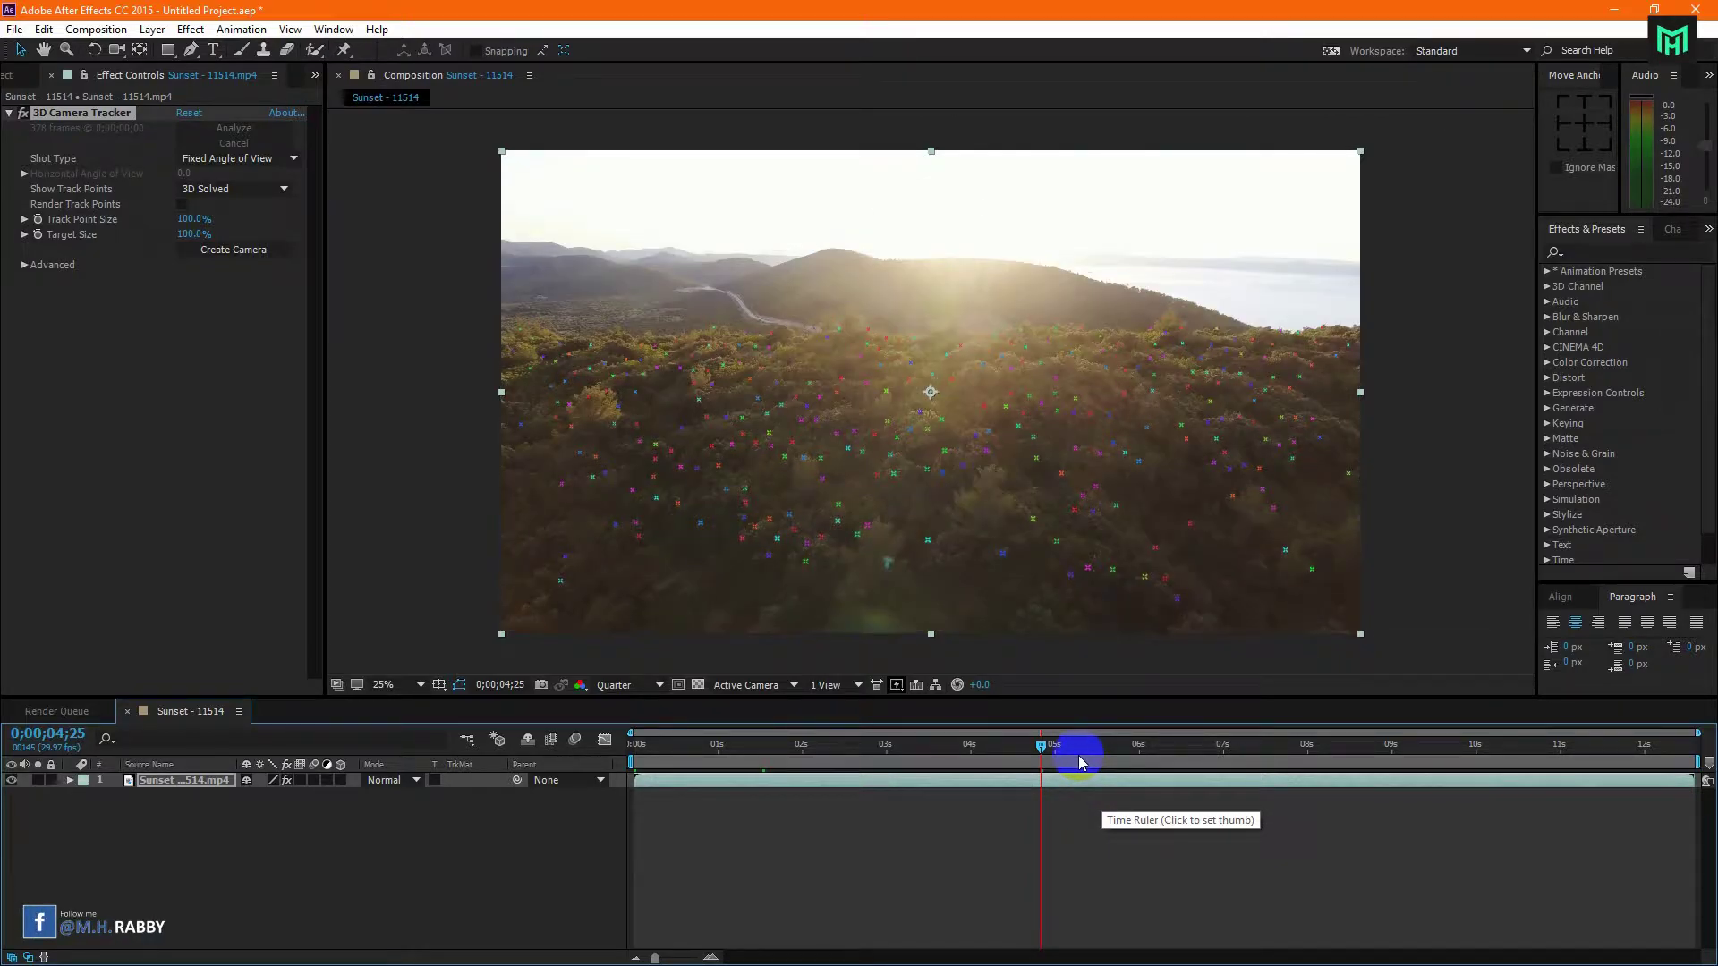
{"action": "left_click_drag", "start_coordinate": [1088, 751], "coordinate": [1207, 750]}
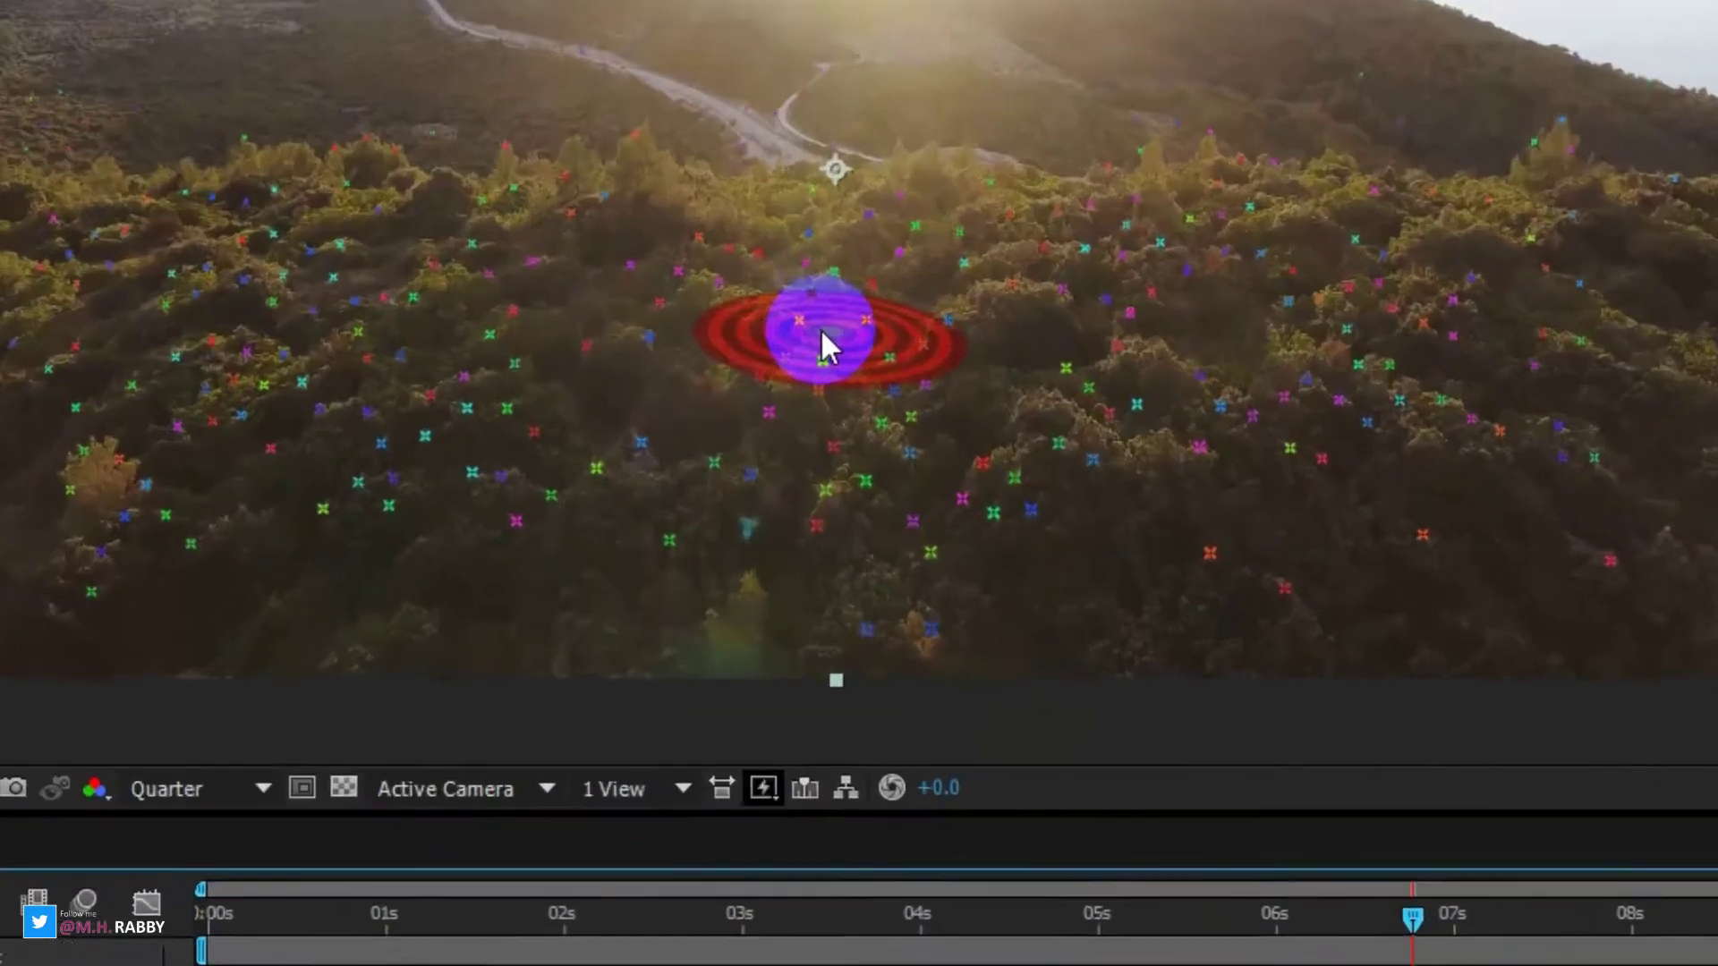
Step: Pick a hillside target among the track points and create a 3D Text layer and camera there
{"action": "left_click", "coordinate": [925, 472]}
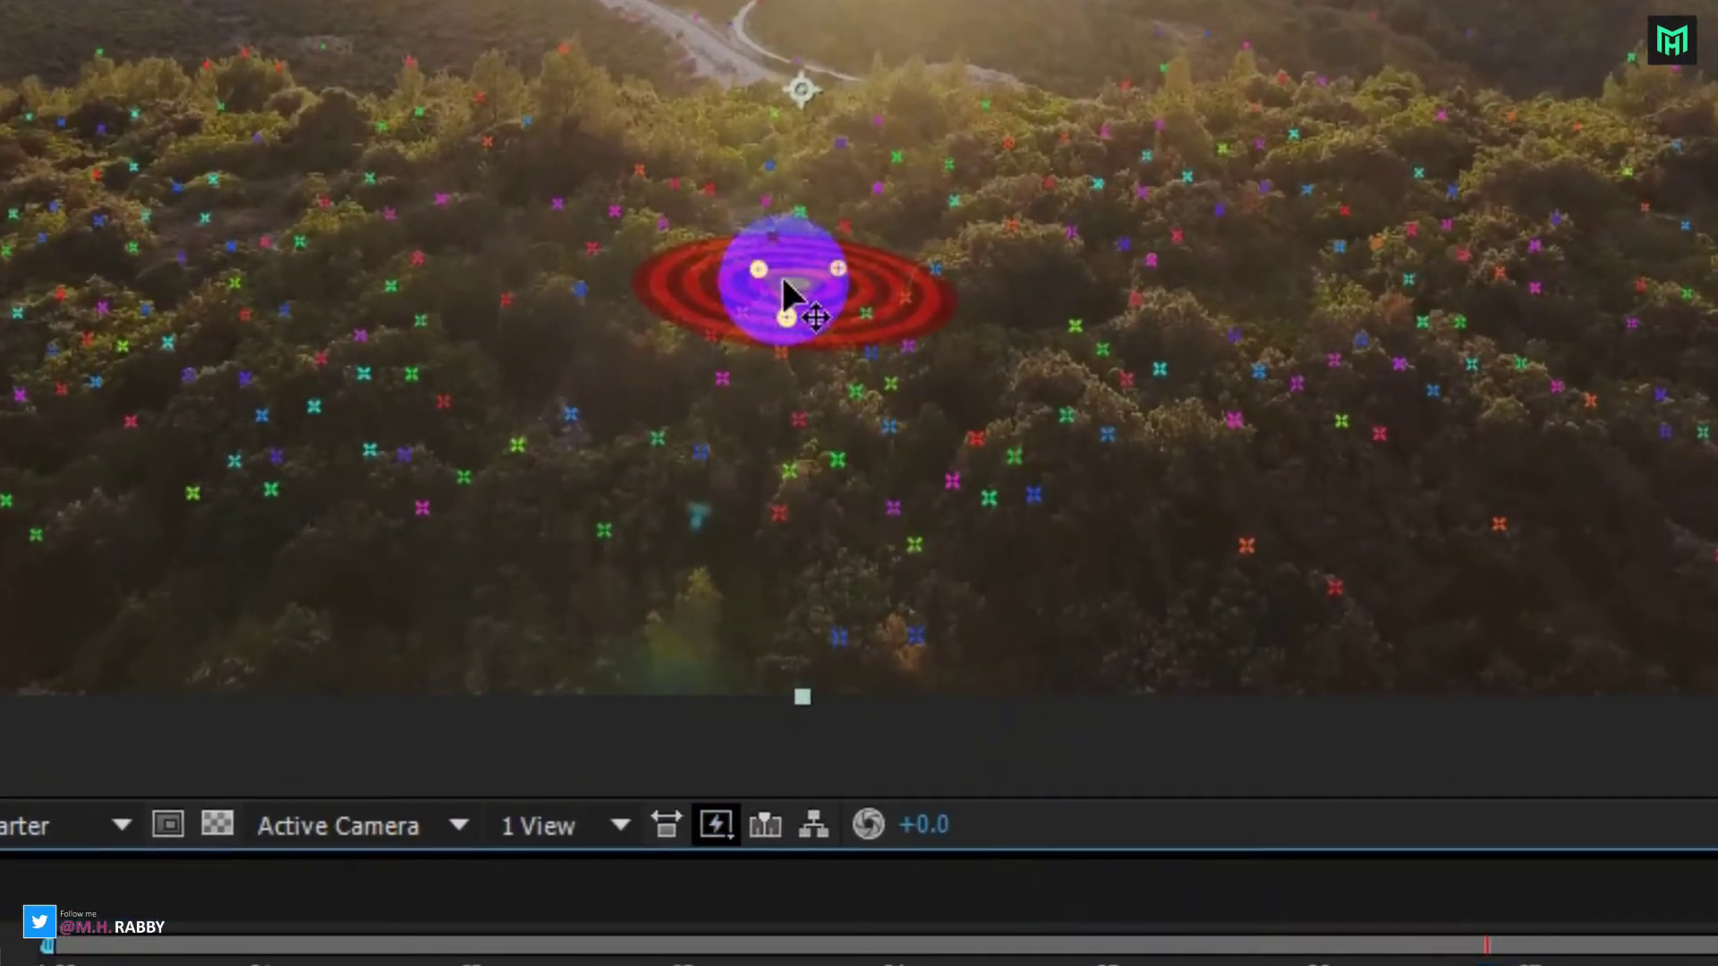
{"action": "right_click", "coordinate": [786, 281]}
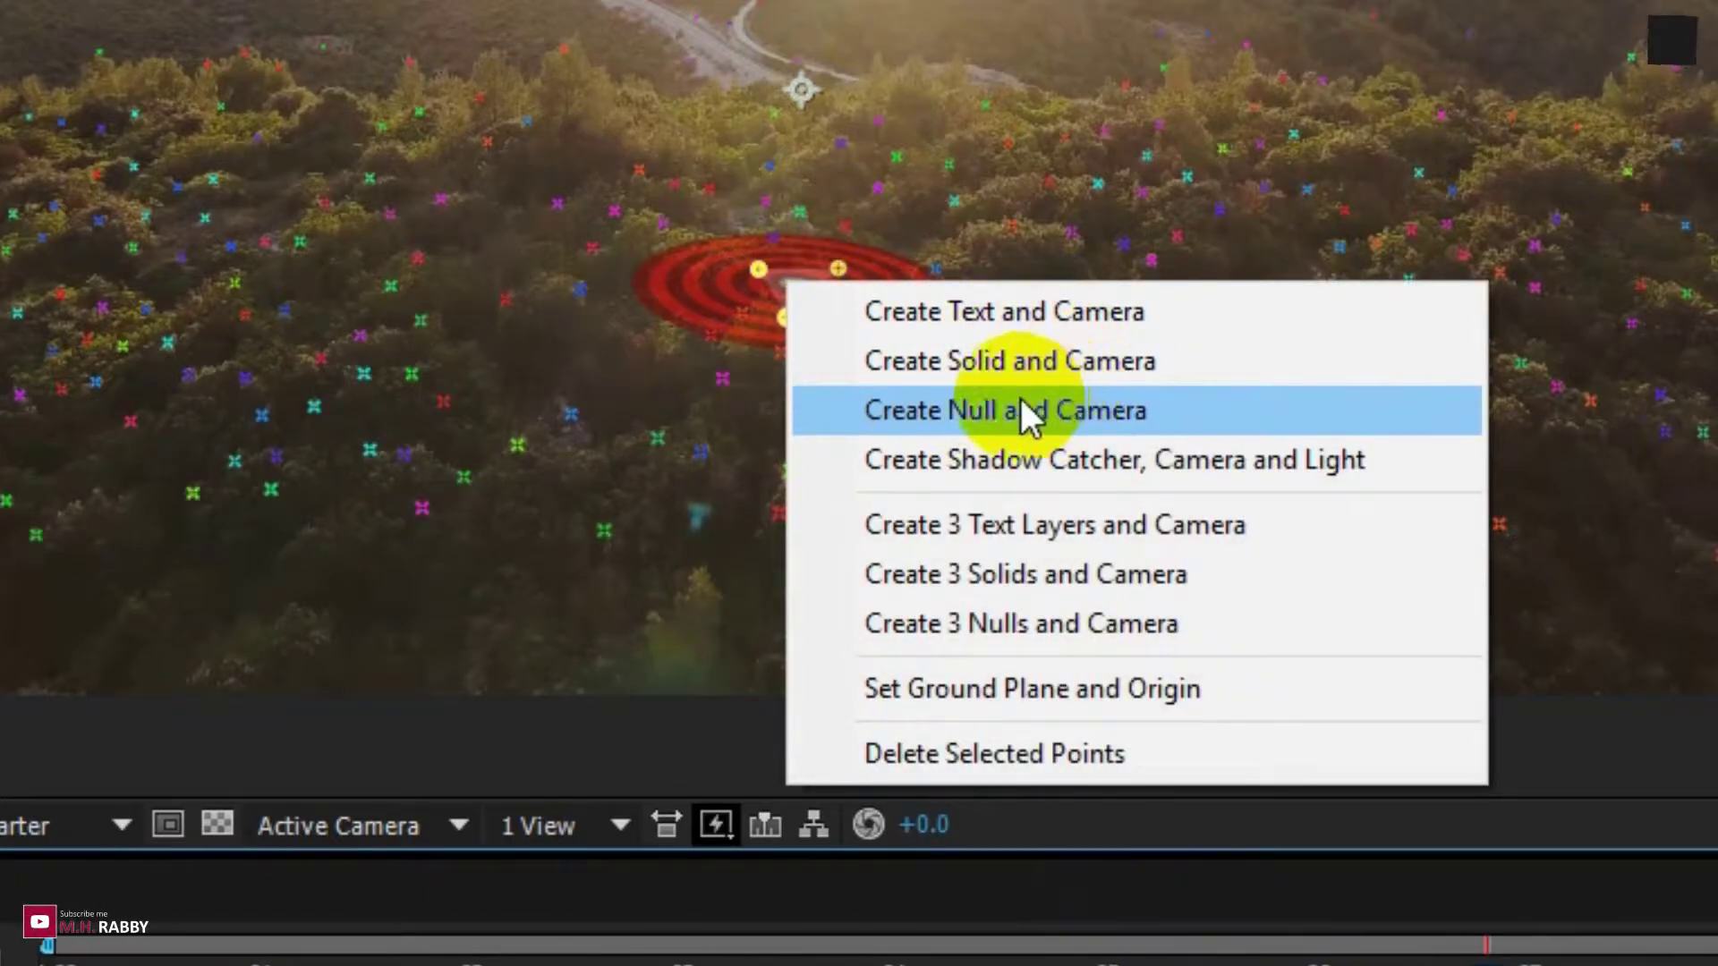
{"action": "left_click", "coordinate": [992, 318]}
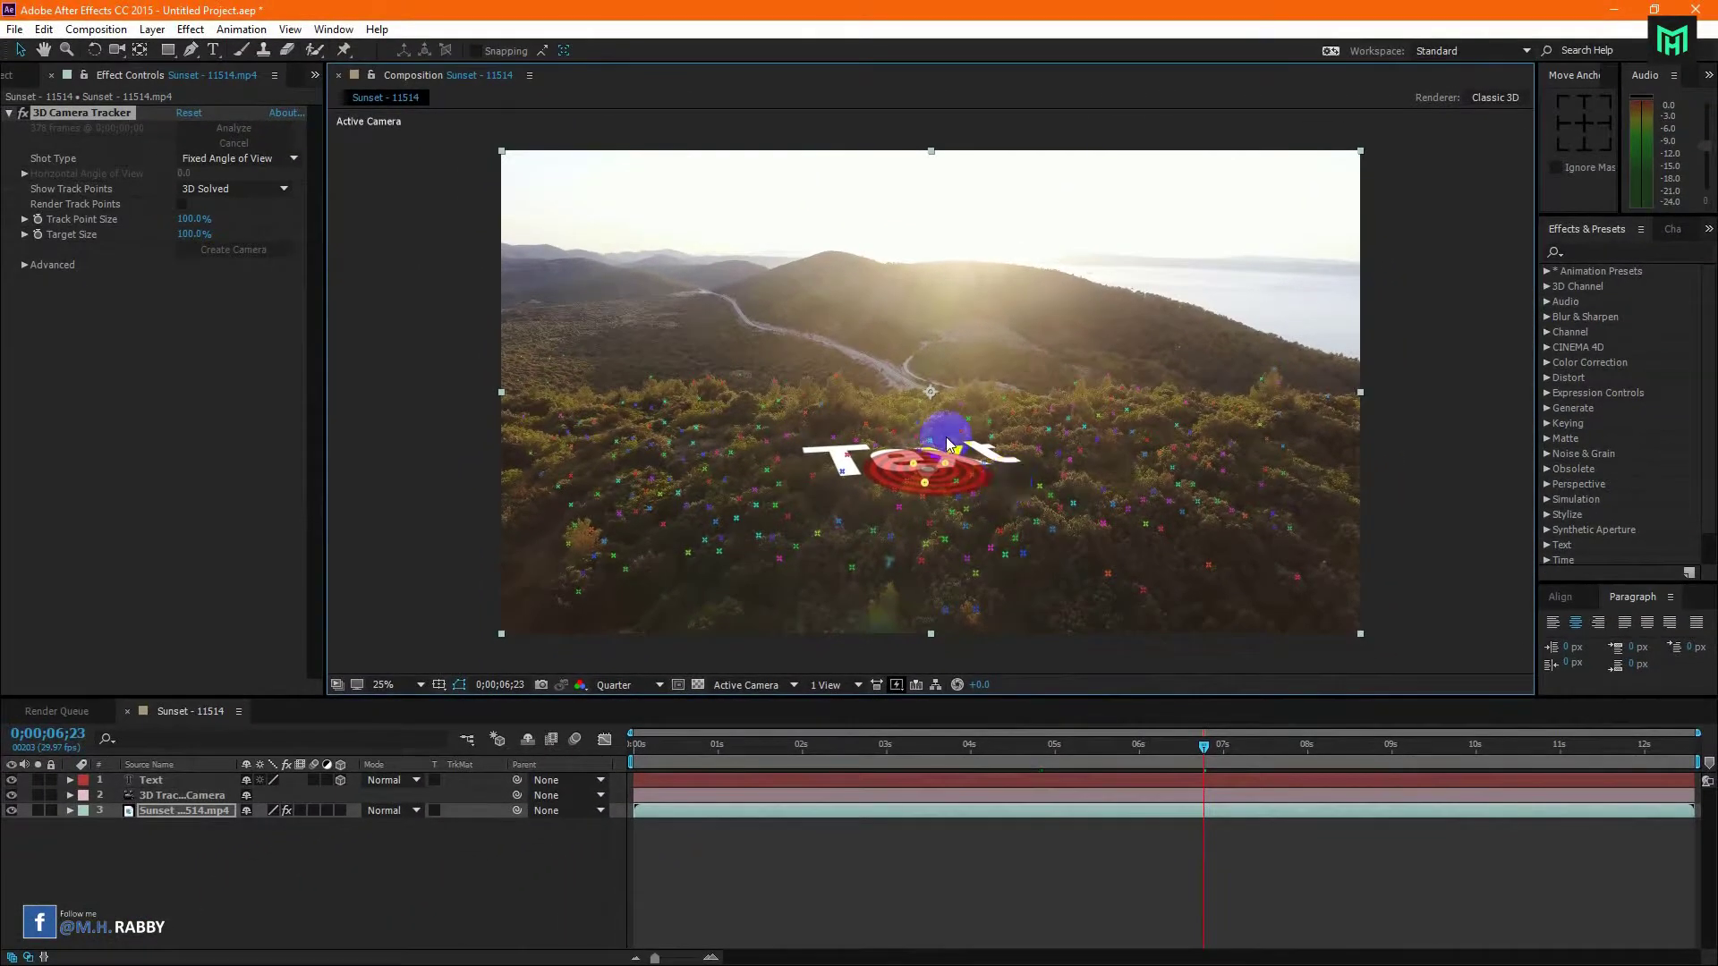
{"action": "left_click", "coordinate": [166, 780]}
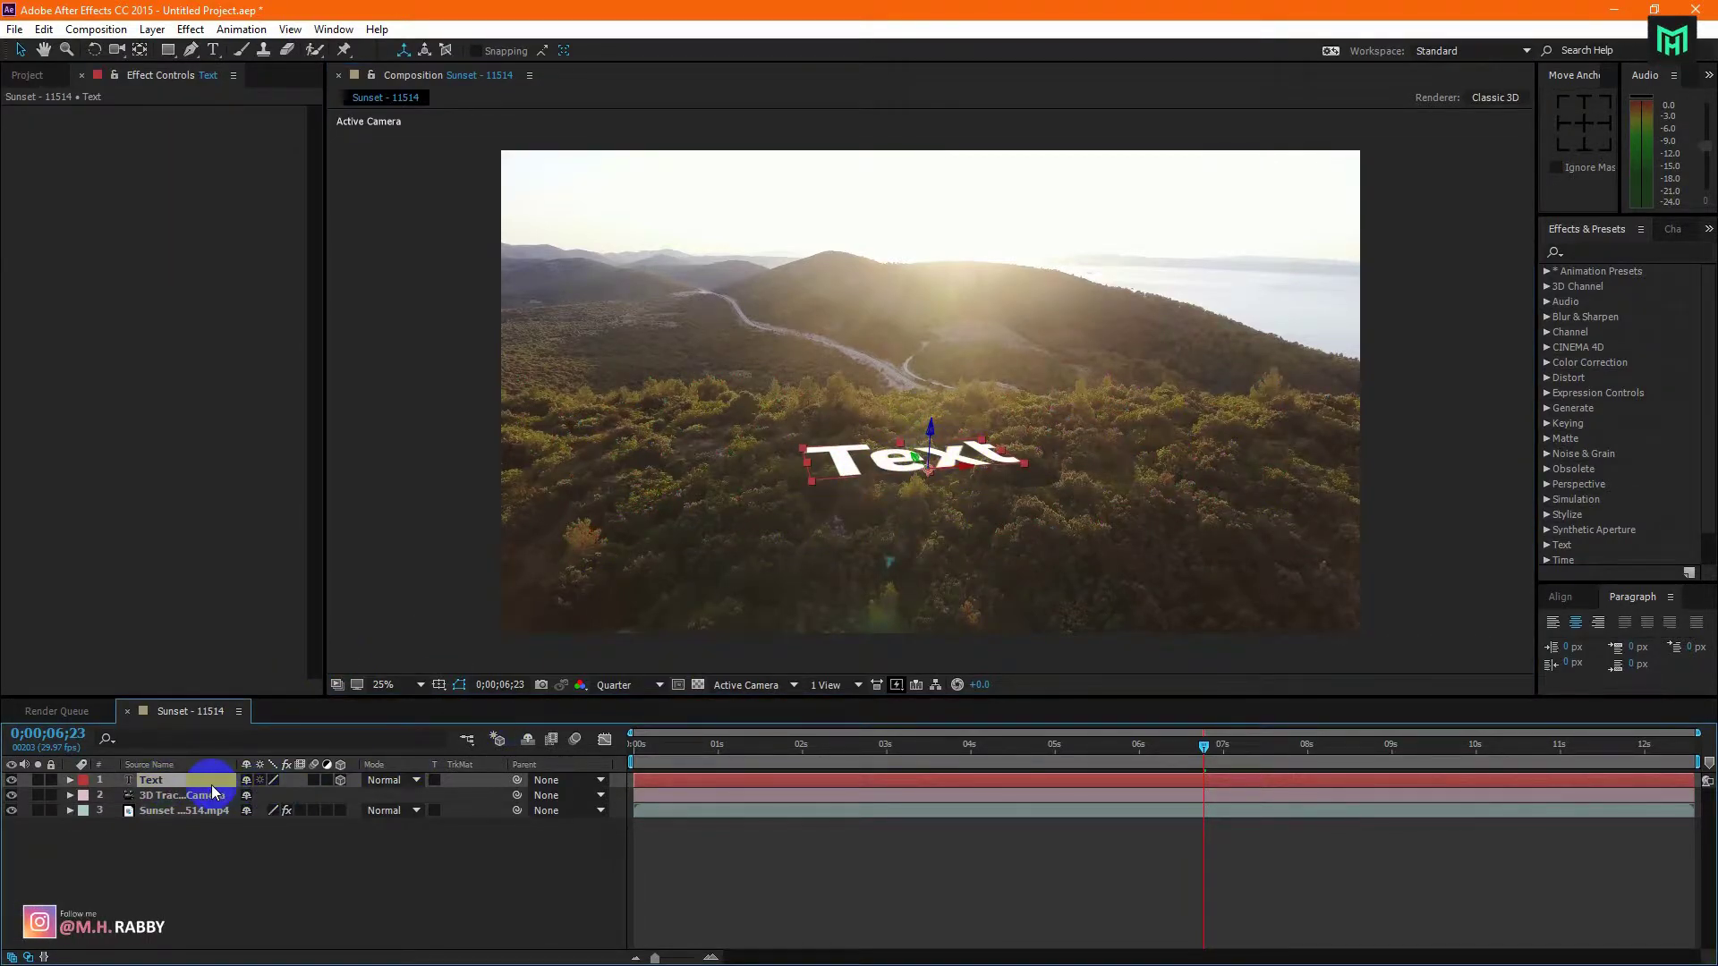
Step: Replace the placeholder word Text with the creator's name and reduce the font size to 341 px
{"action": "double_click", "coordinate": [188, 784]}
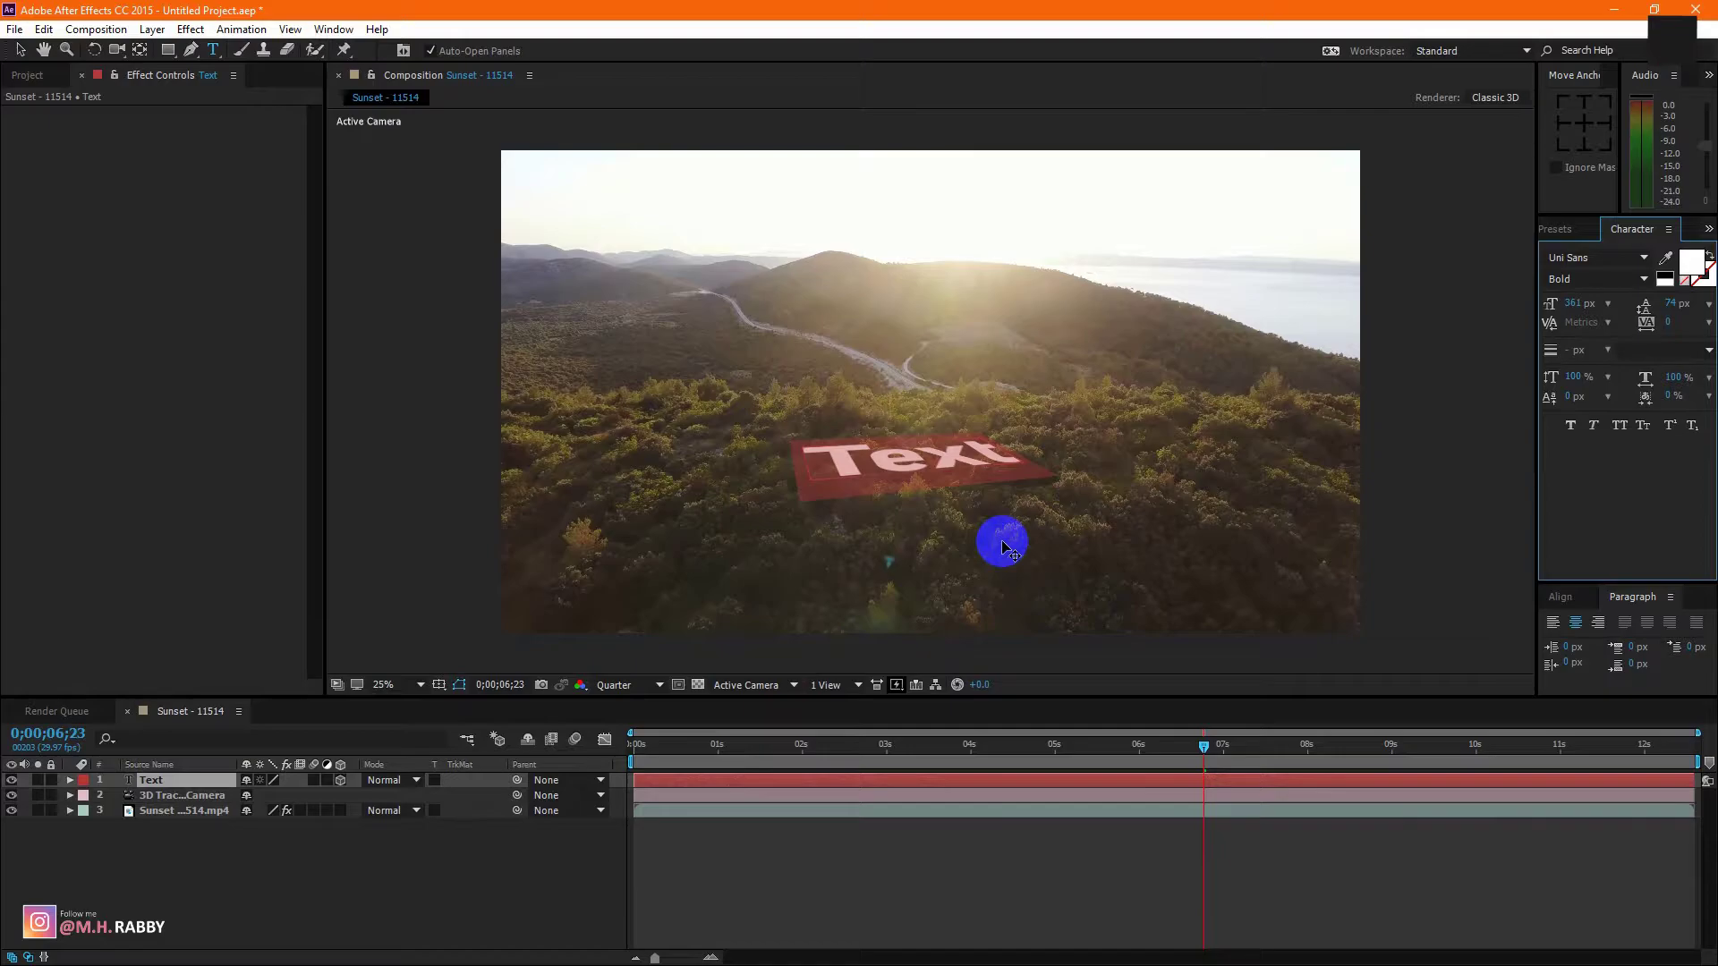
{"action": "type", "text": "M.H. RABBY"}
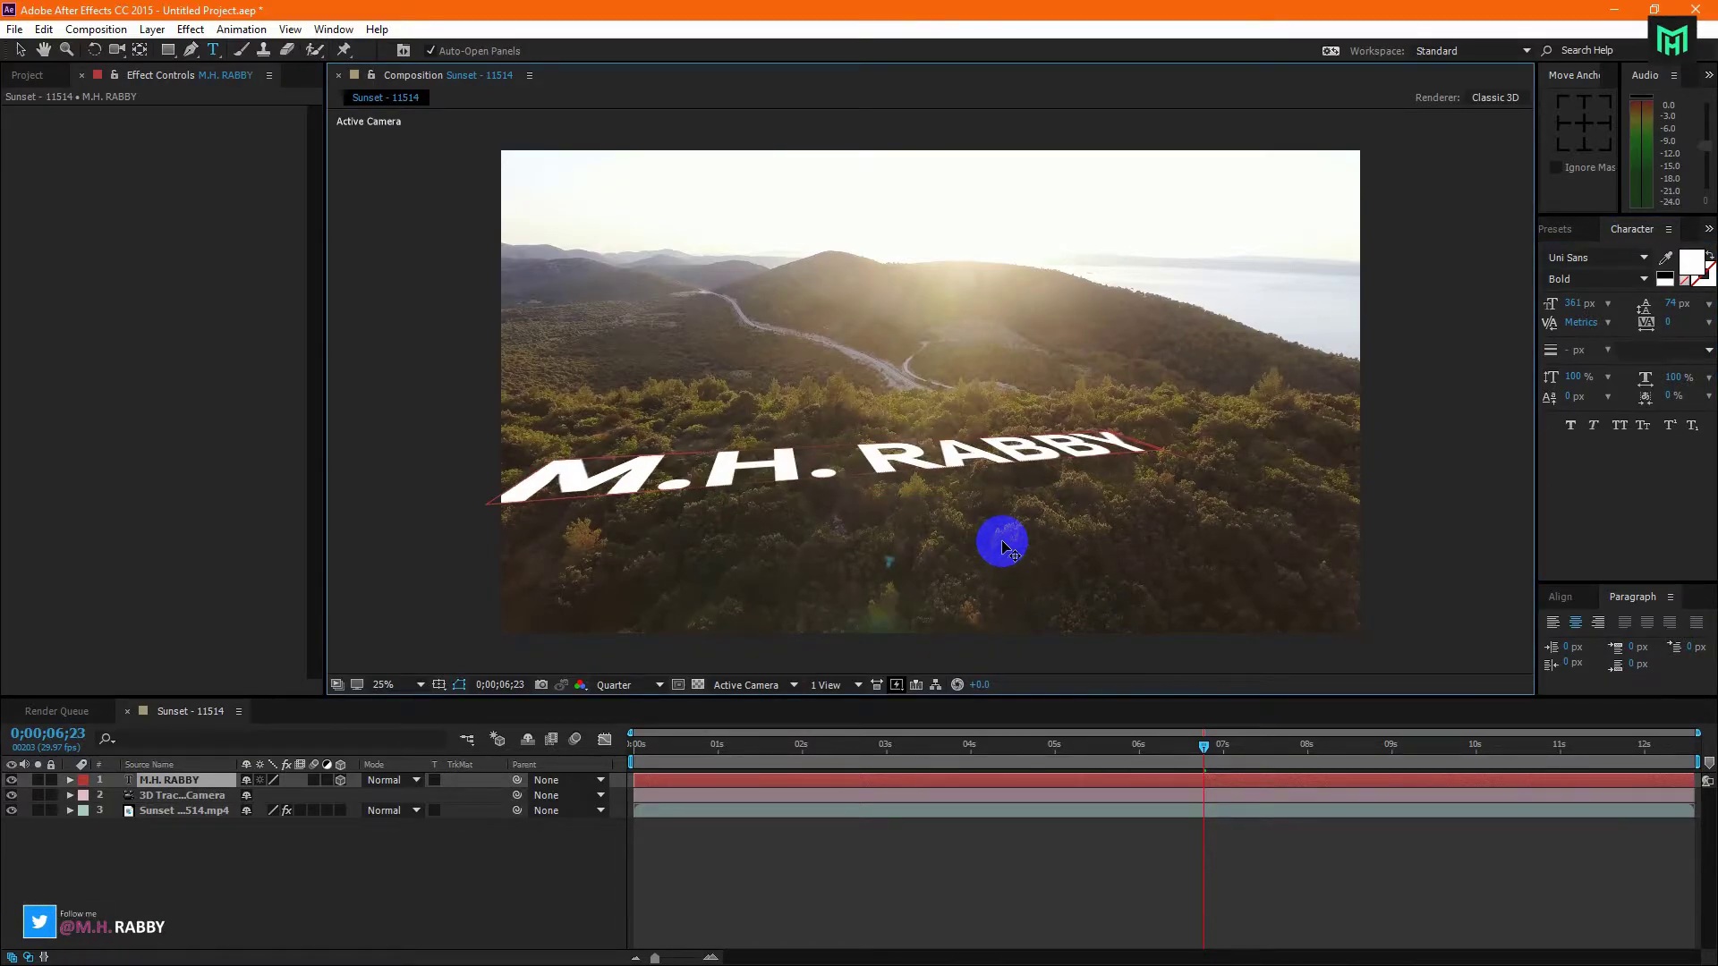
{"action": "key", "text": "ctrl+a"}
{"action": "left_click_drag", "start_coordinate": [1572, 305], "coordinate": [1561, 323]}
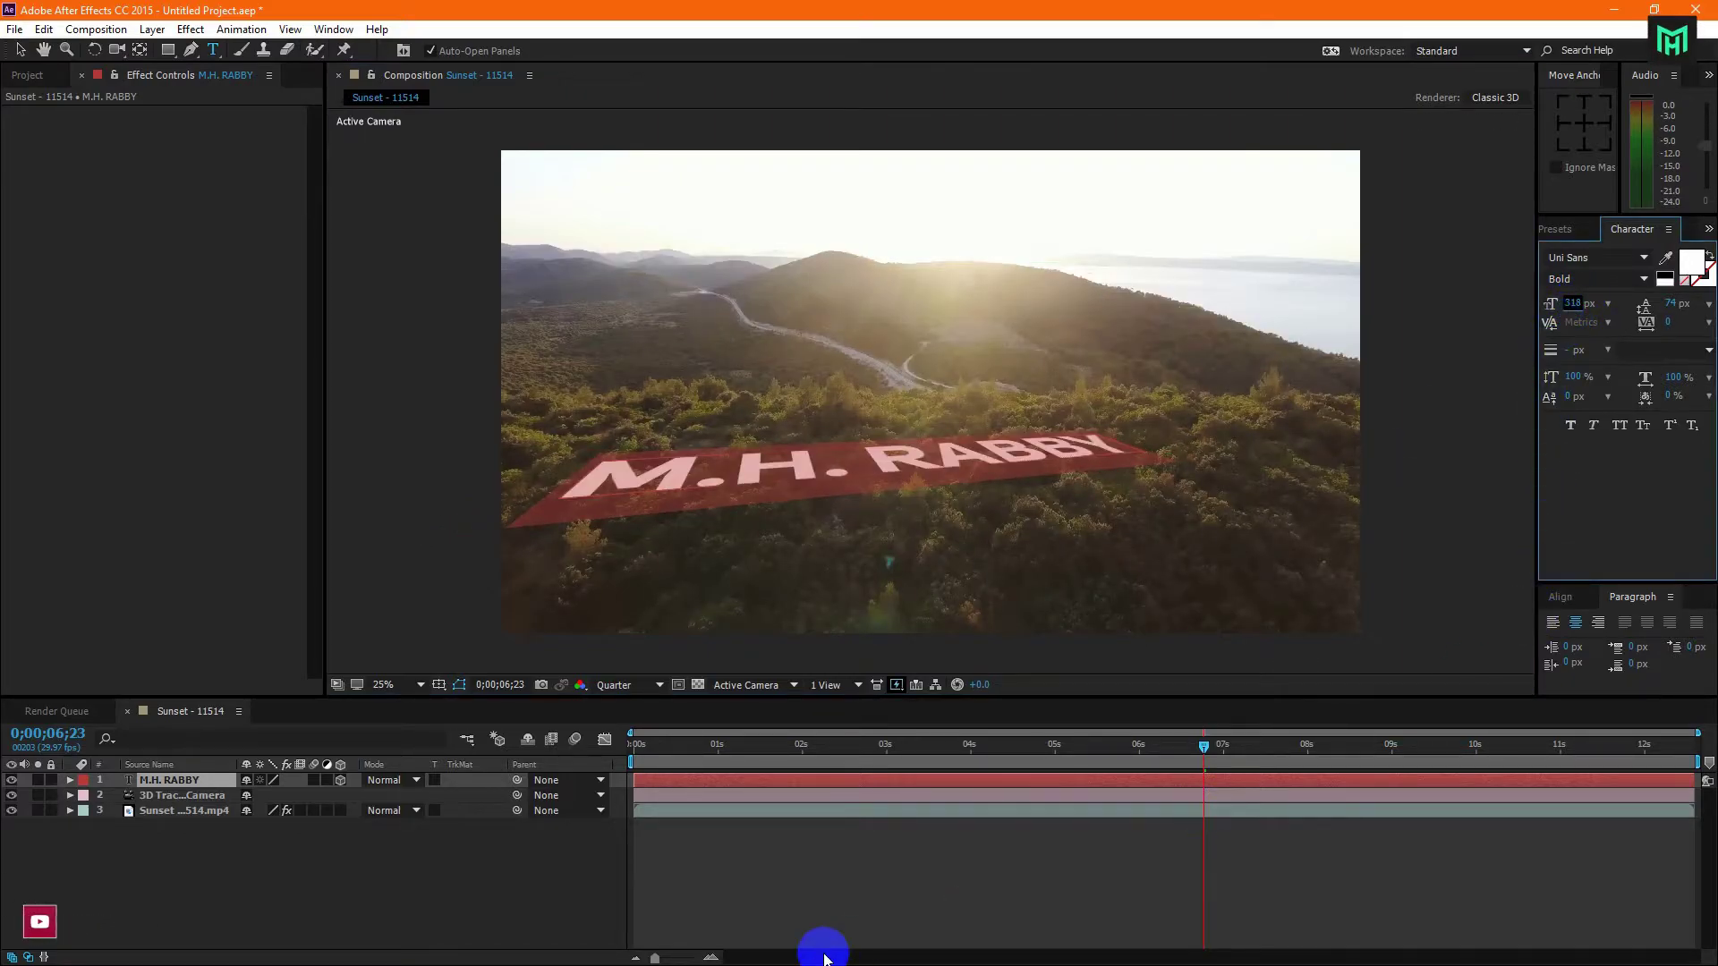
{"action": "left_click", "coordinate": [128, 785]}
Step: Nudge the name text slightly along its X axis with the Selection tool
{"action": "left_click_drag", "start_coordinate": [917, 512], "coordinate": [965, 471]}
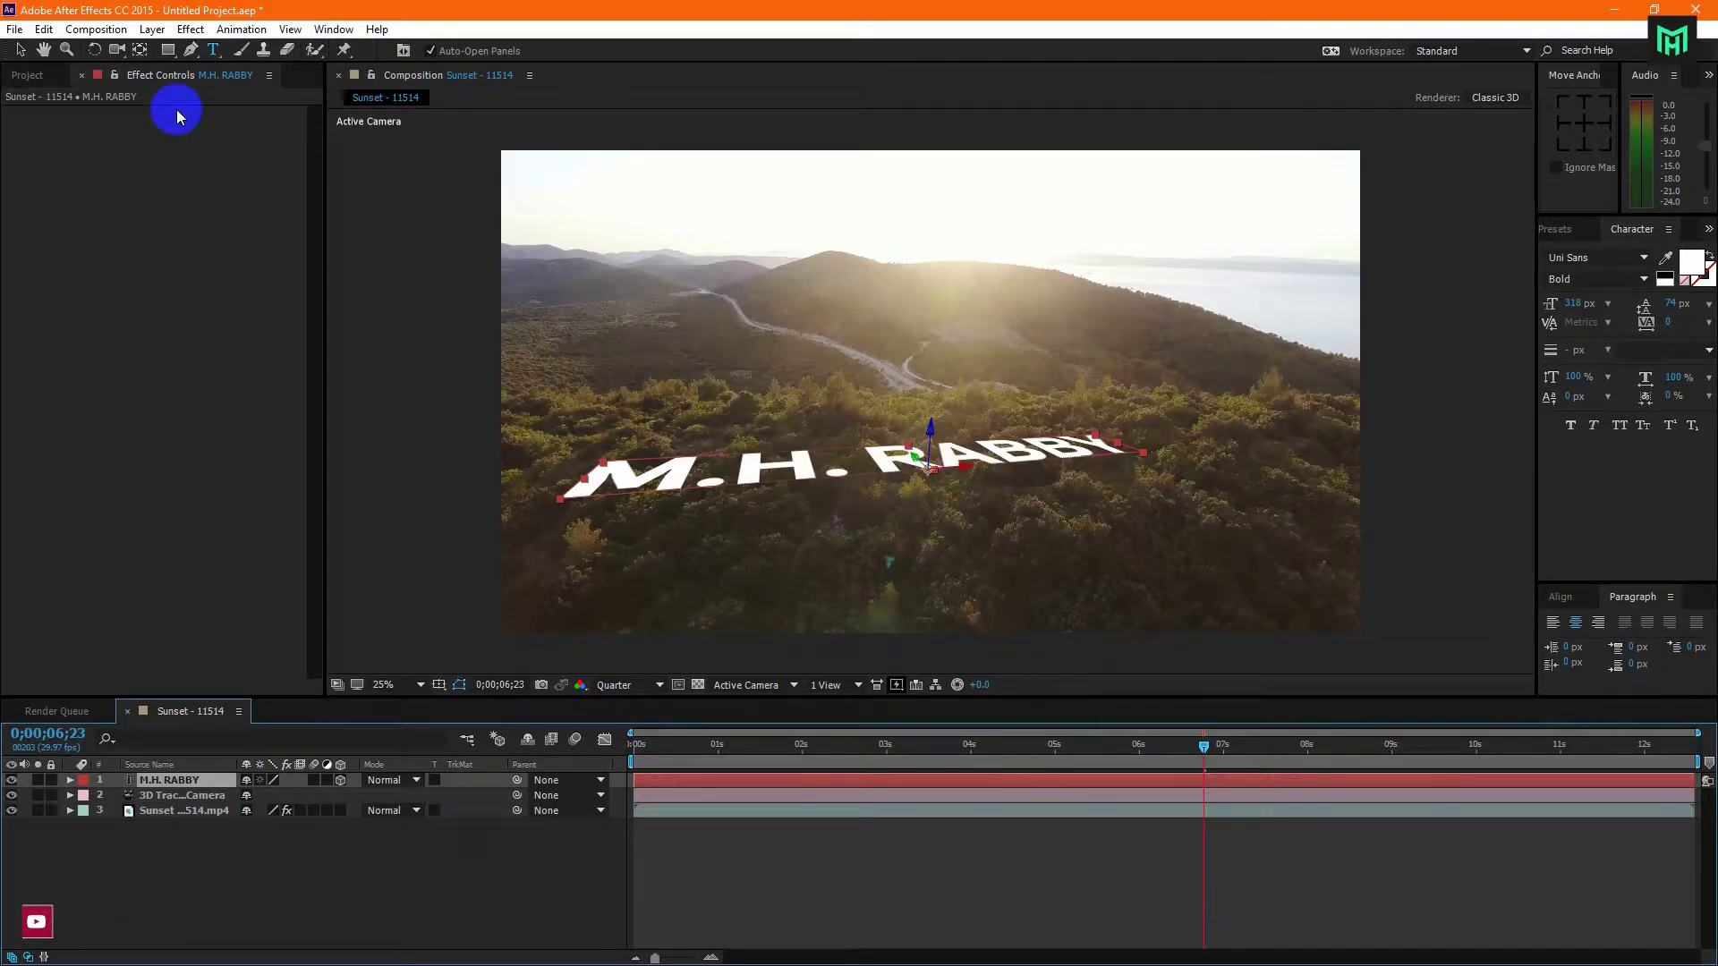
{"action": "left_click", "coordinate": [16, 52]}
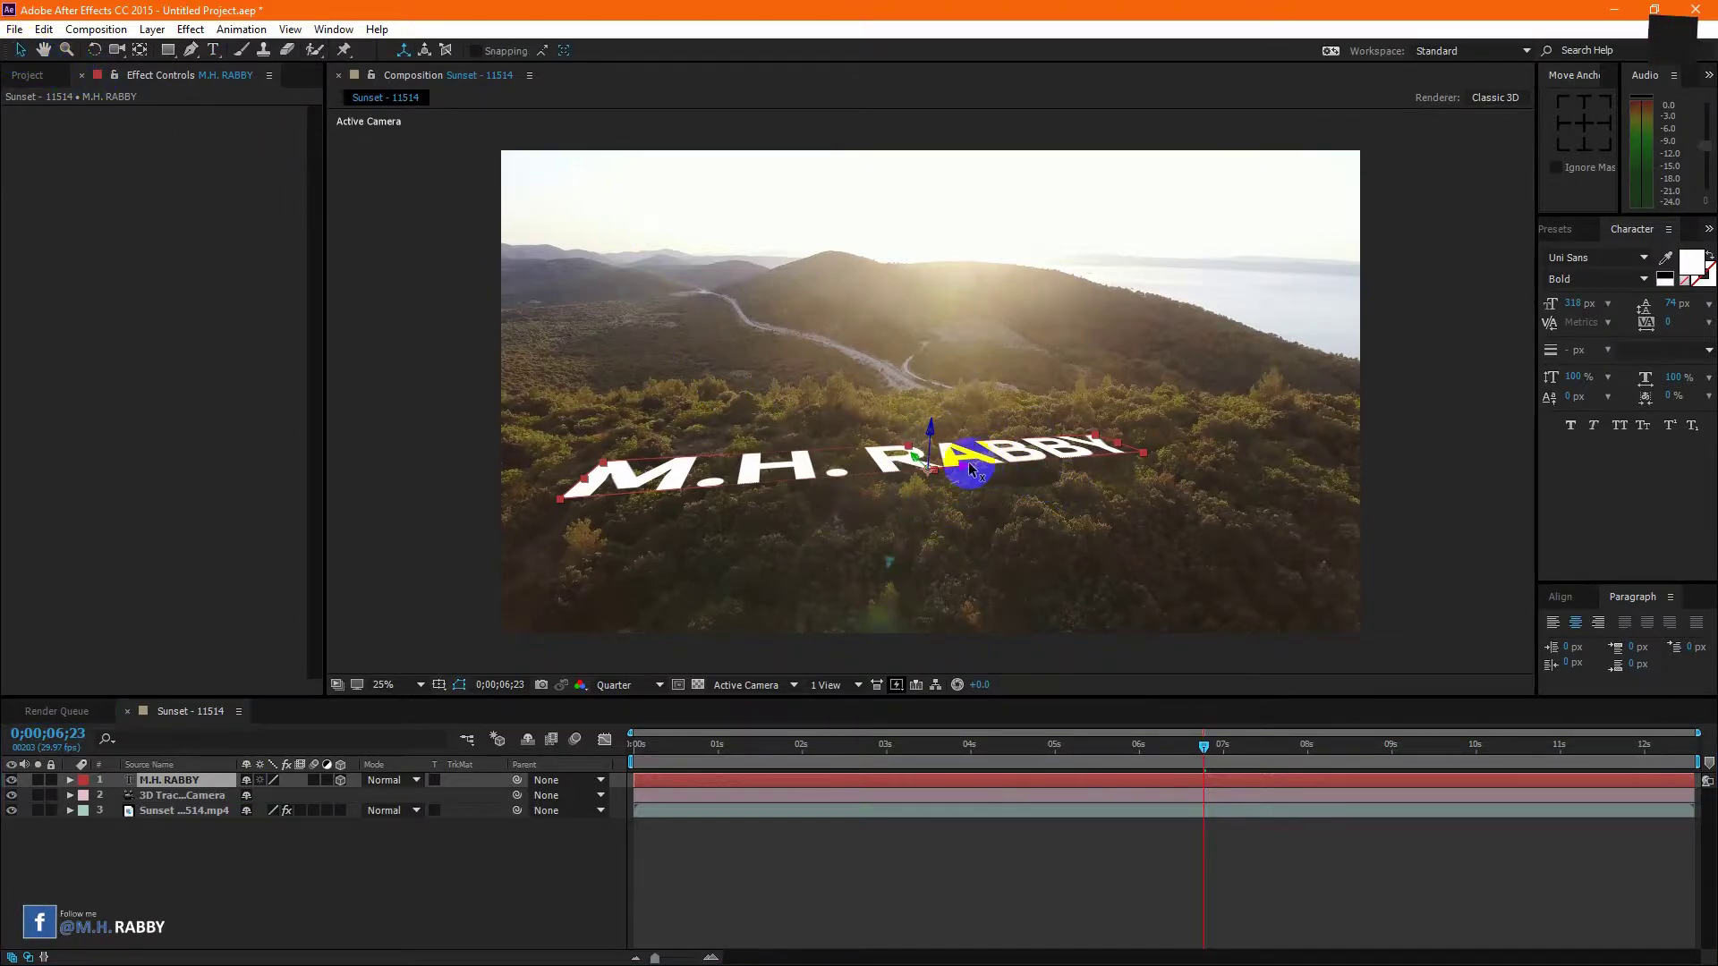
{"action": "left_click_drag", "start_coordinate": [974, 472], "coordinate": [930, 457]}
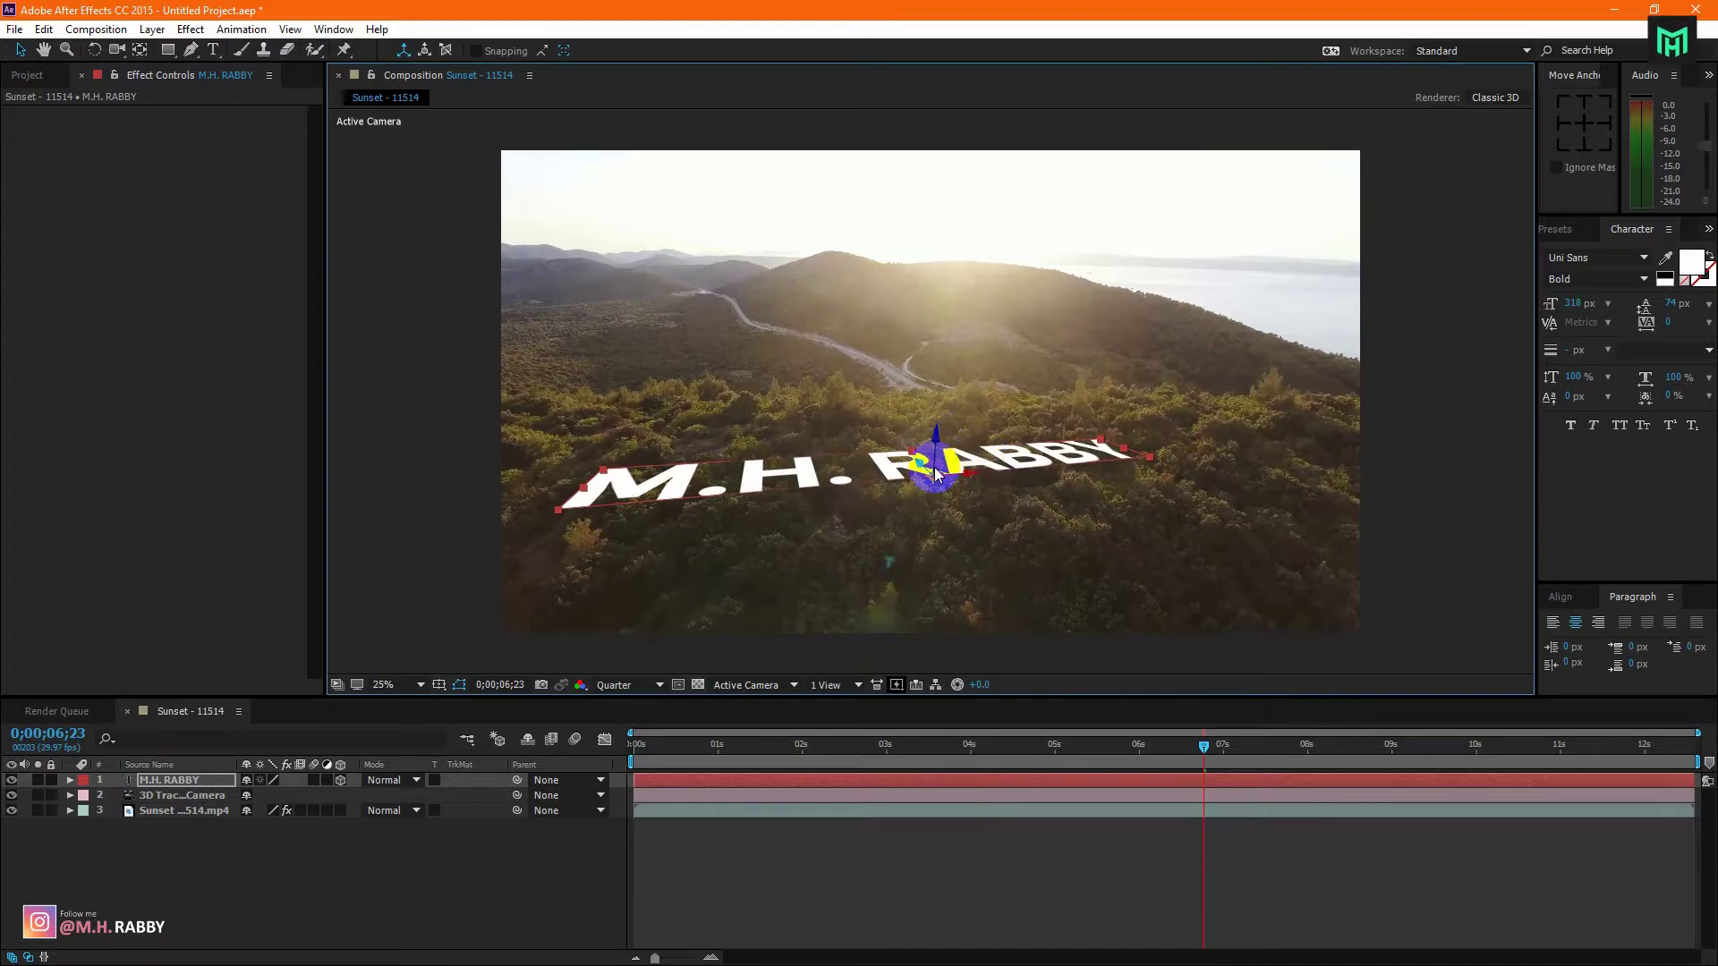
Step: Set the text layer's Z Rotation to 13° so it sits level on the hill
{"action": "left_click", "coordinate": [70, 780]}
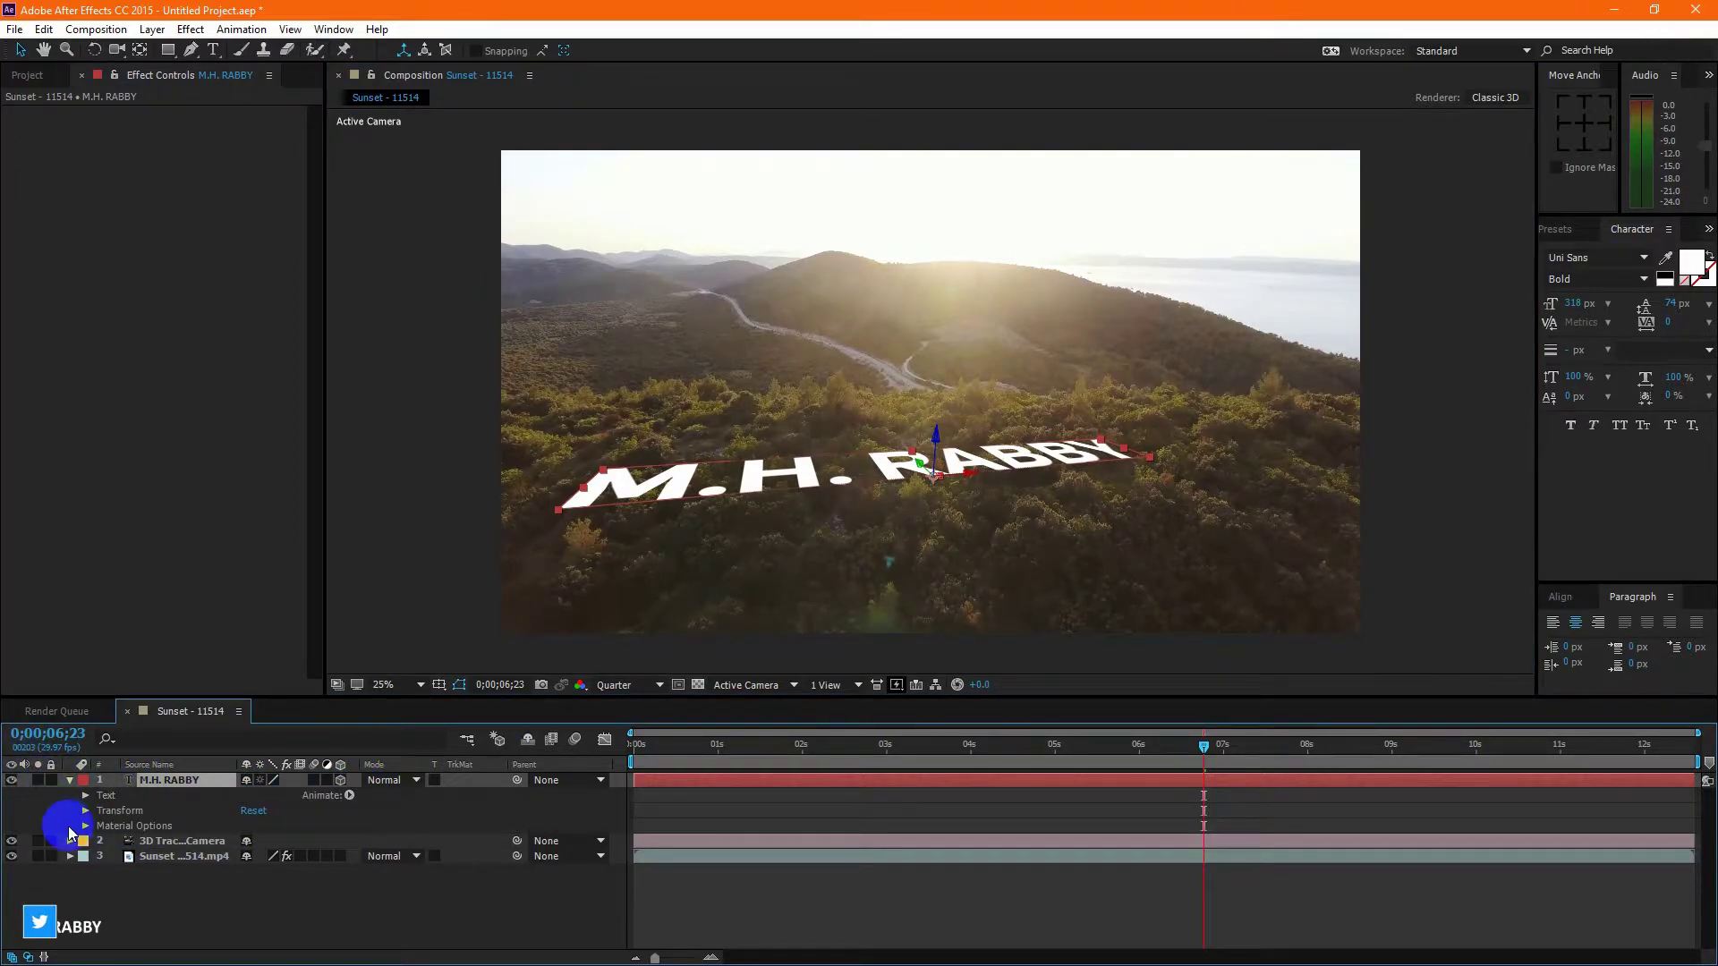
{"action": "left_click", "coordinate": [85, 812]}
{"action": "scroll", "coordinate": [454, 854], "scroll_direction": "down", "scroll_amount": 2}
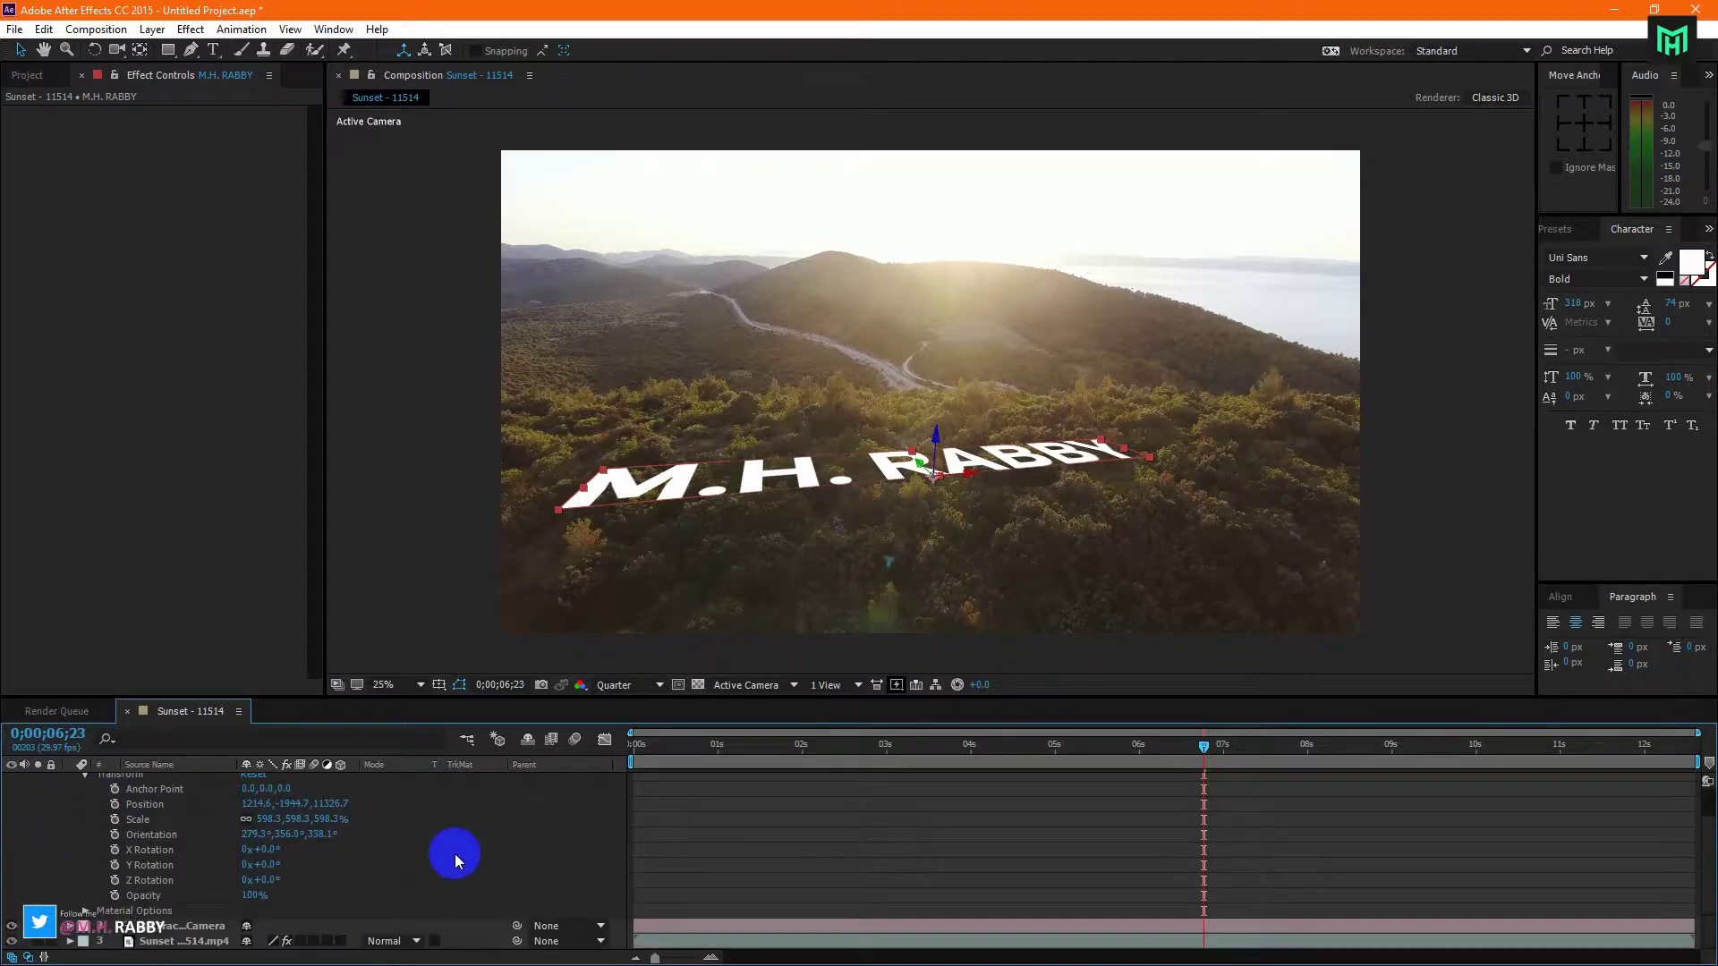
{"action": "left_click", "coordinate": [315, 850]}
{"action": "left_click_drag", "start_coordinate": [273, 879], "coordinate": [286, 880]}
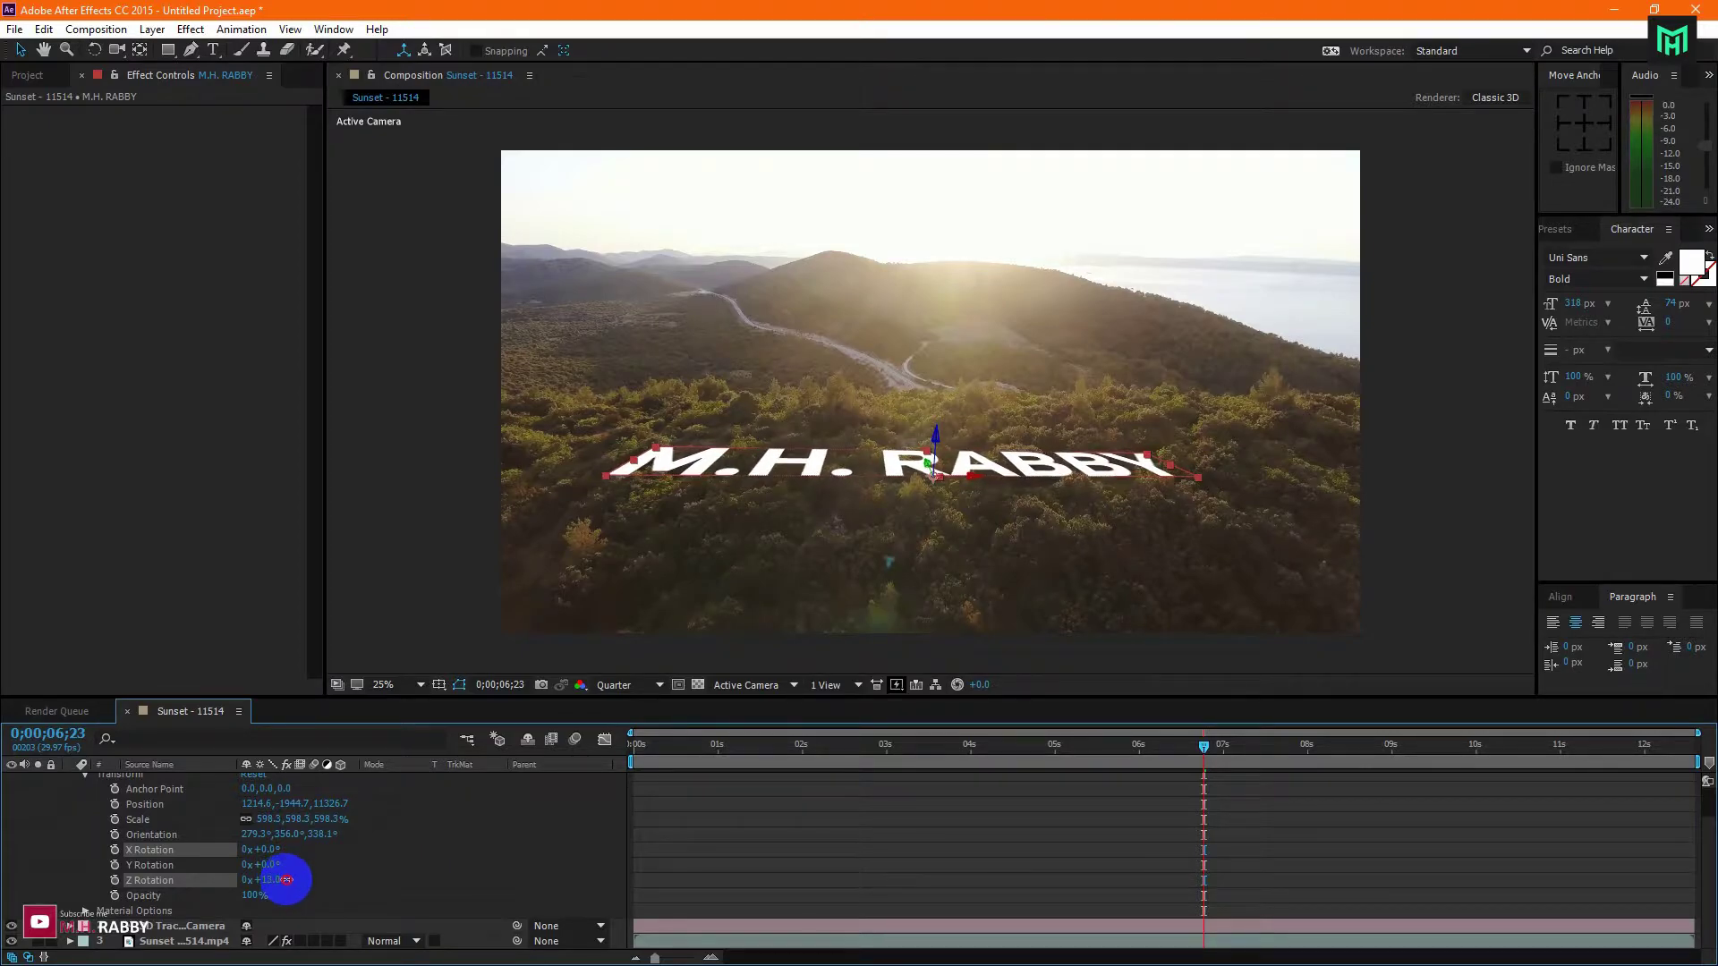
{"action": "left_click", "coordinate": [39, 898]}
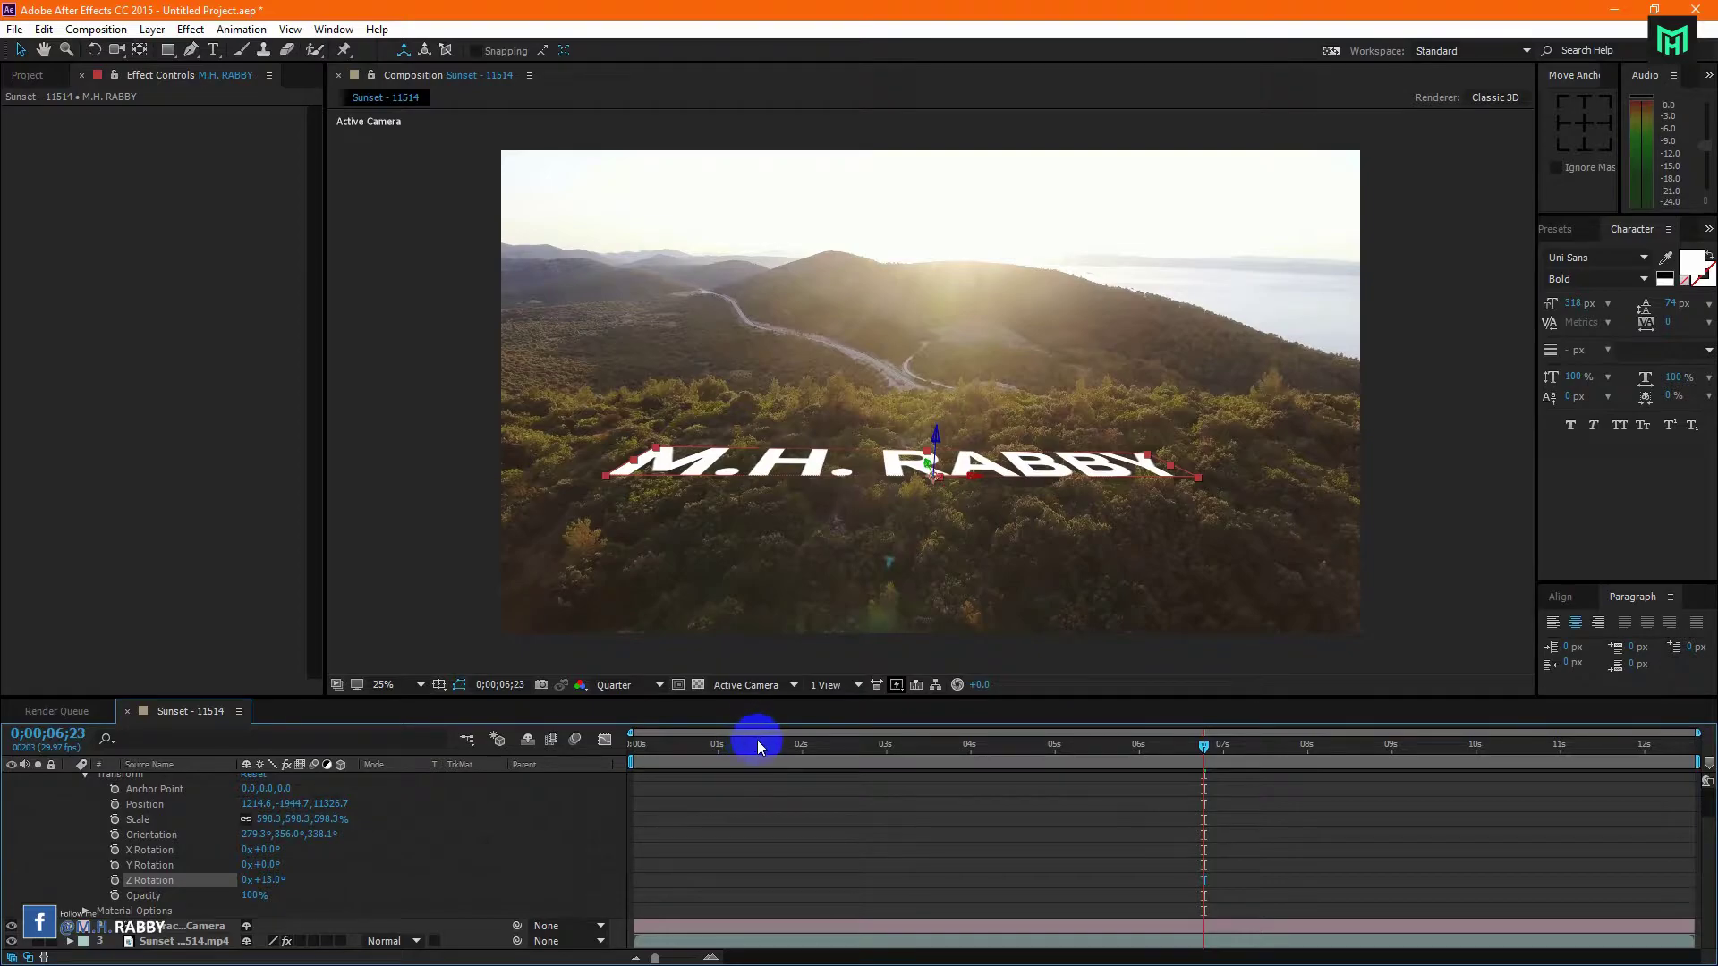
{"action": "left_click_drag", "start_coordinate": [759, 745], "coordinate": [1205, 781]}
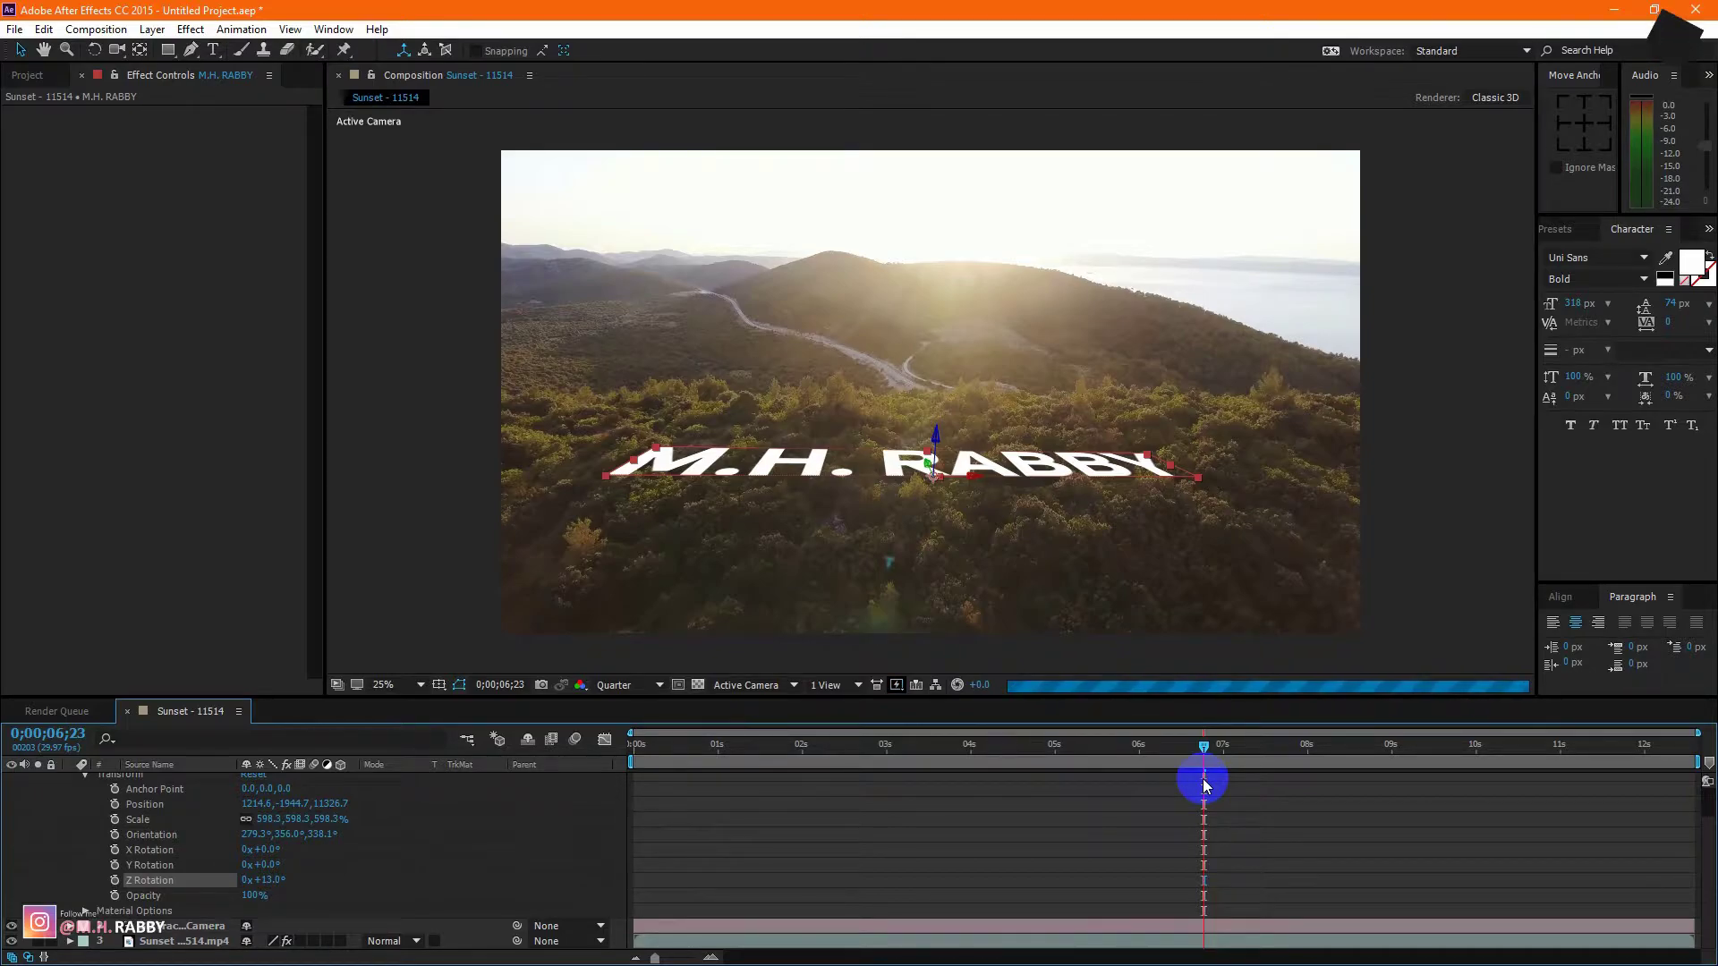
Step: Change the text fill colour to black (000000)
{"action": "scroll", "coordinate": [72, 805], "scroll_direction": "up", "scroll_amount": 2}
{"action": "left_click", "coordinate": [71, 784]}
{"action": "double_click", "coordinate": [172, 782]}
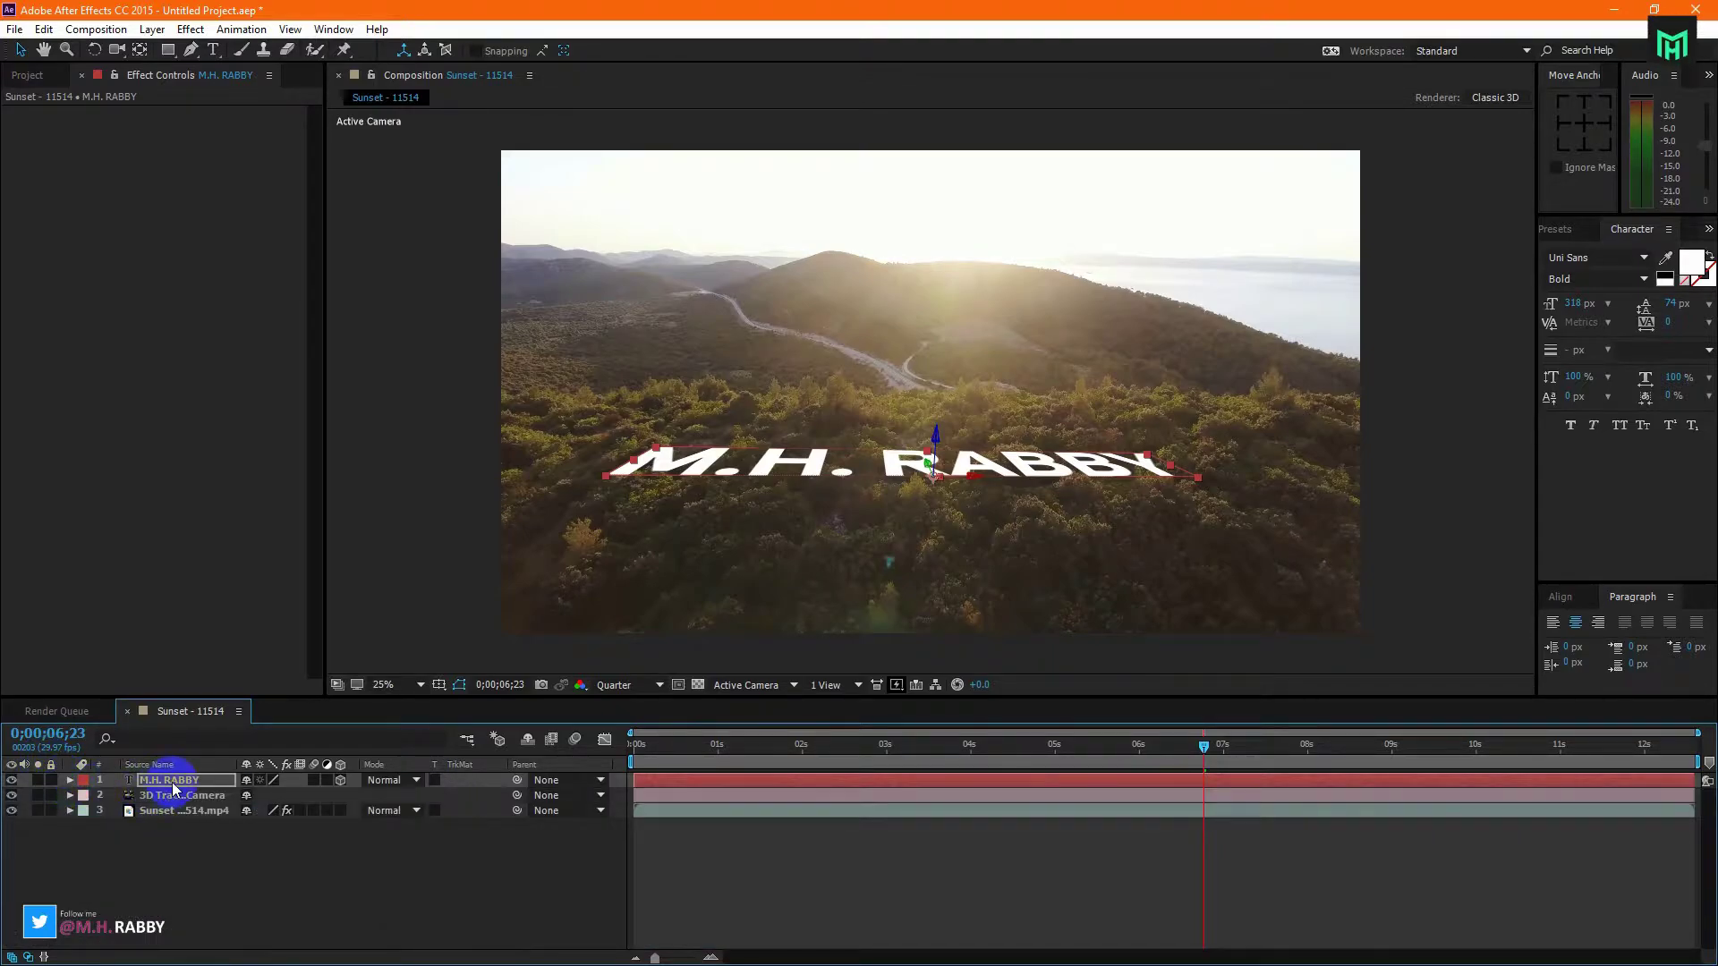
{"action": "left_click", "coordinate": [1691, 261]}
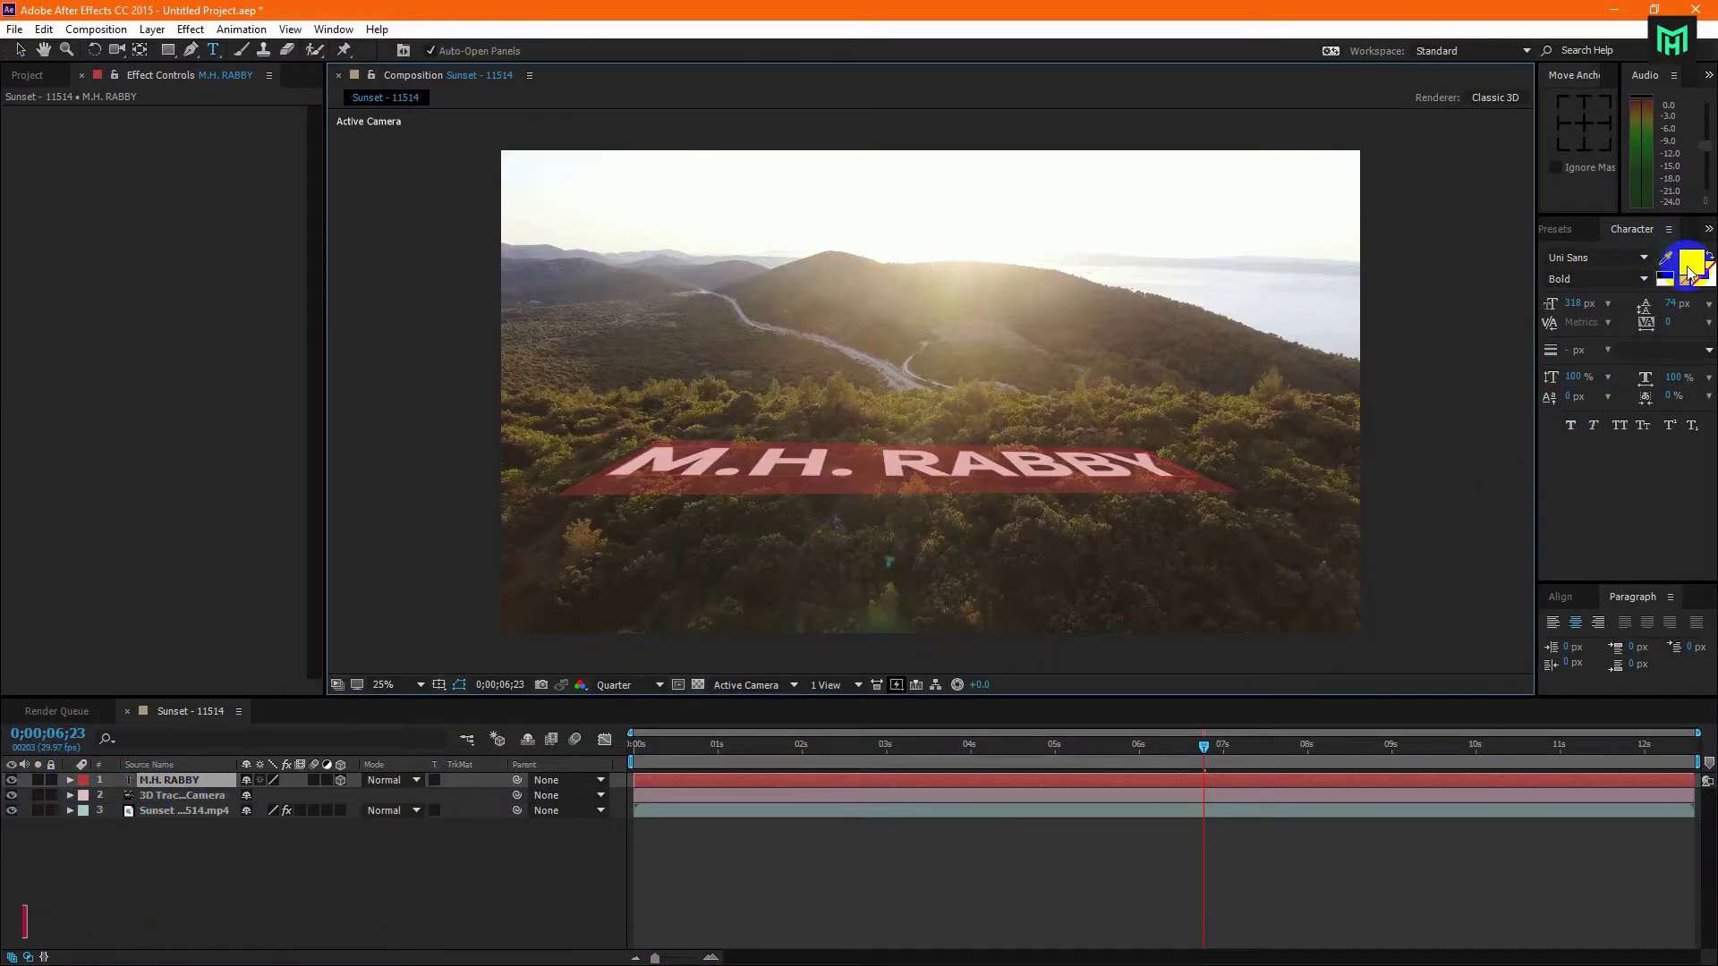
{"action": "left_click_drag", "start_coordinate": [303, 448], "coordinate": [414, 641]}
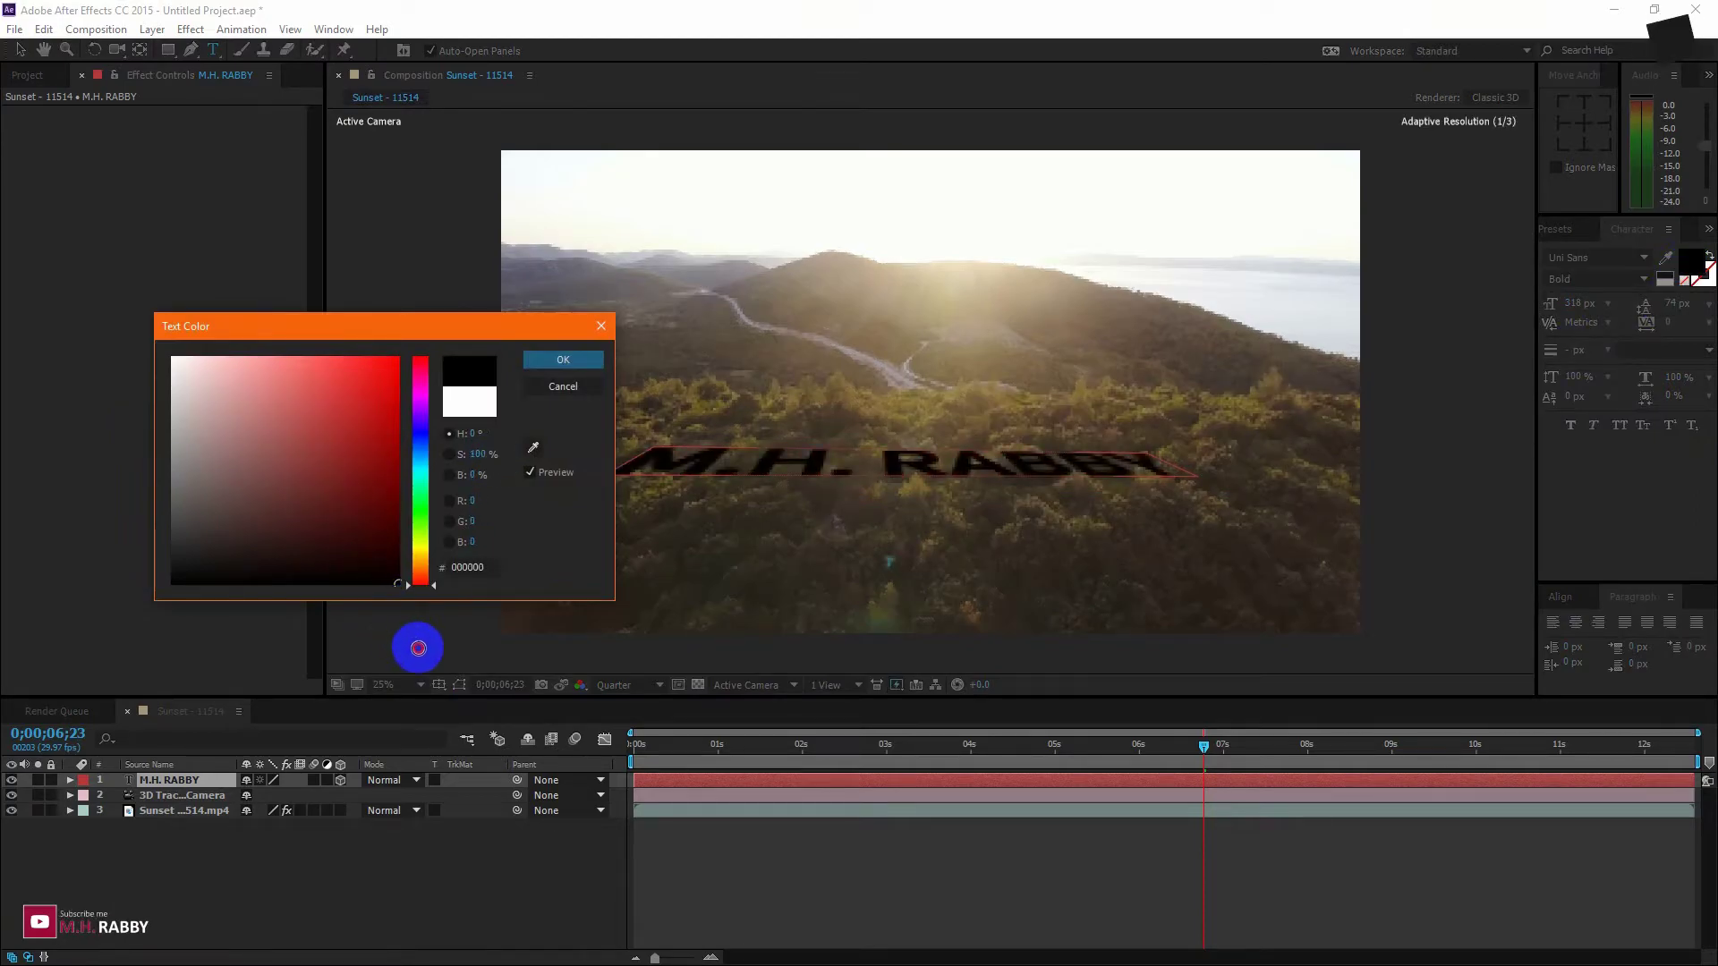
{"action": "left_click", "coordinate": [598, 358]}
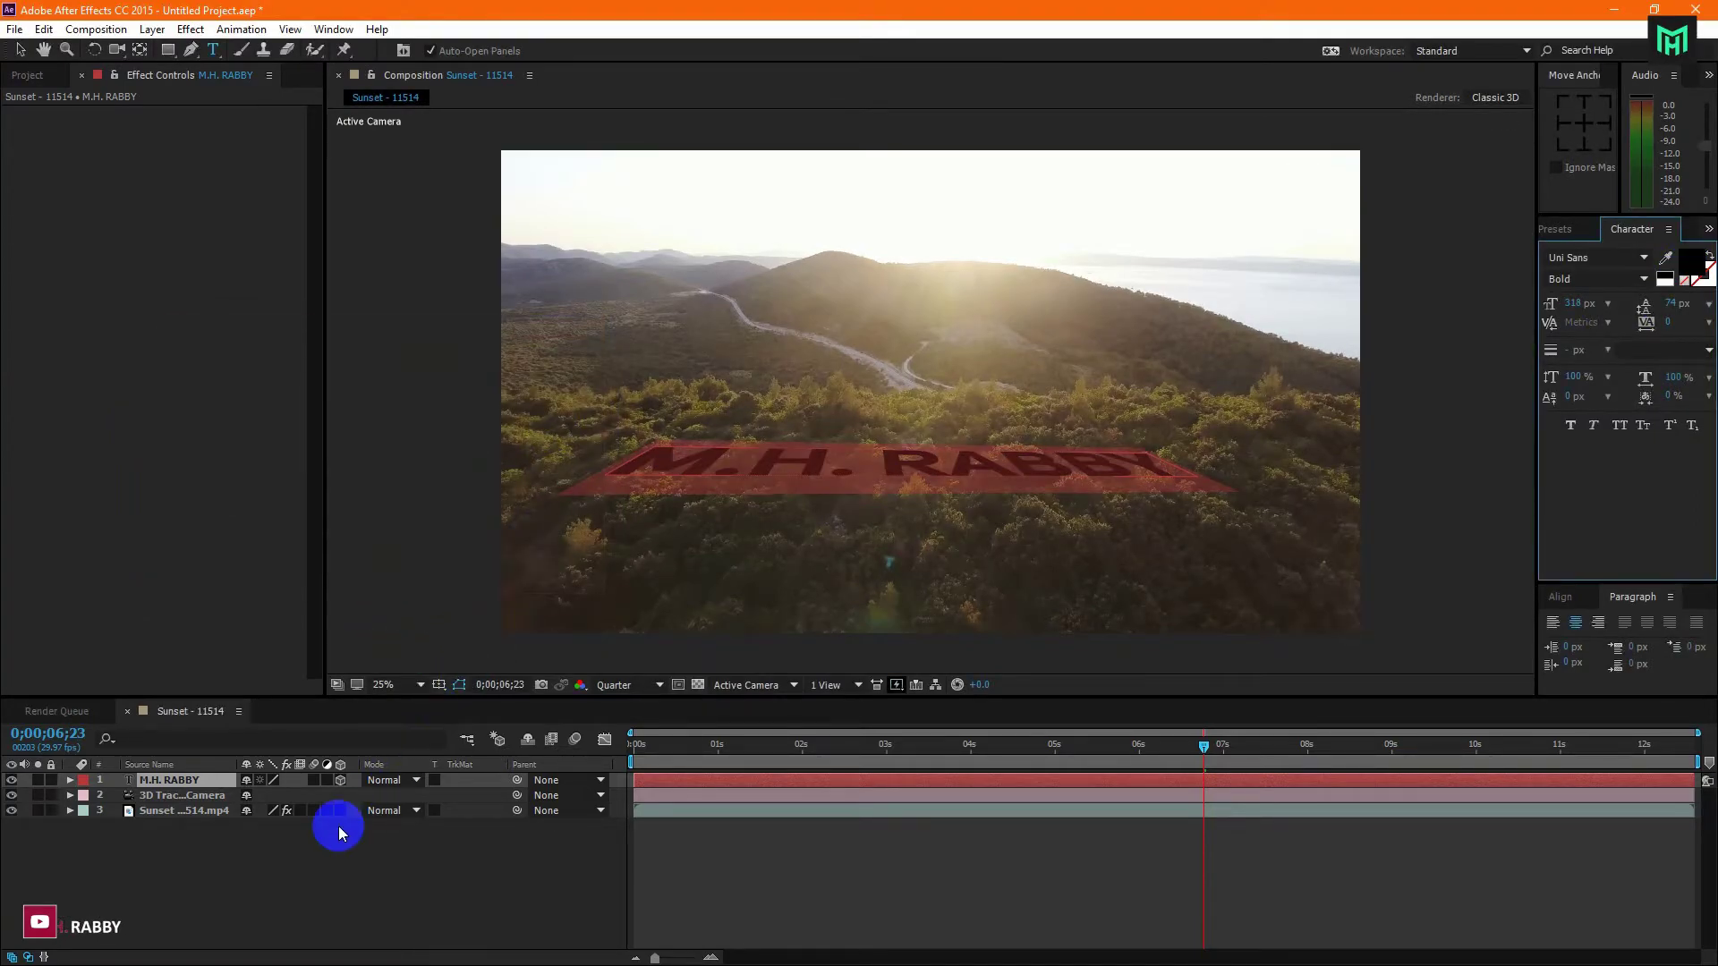
Step: Duplicate the black name text layer with Ctrl+D
{"action": "left_click", "coordinate": [179, 779]}
{"action": "left_click", "coordinate": [165, 809]}
{"action": "left_click", "coordinate": [166, 780]}
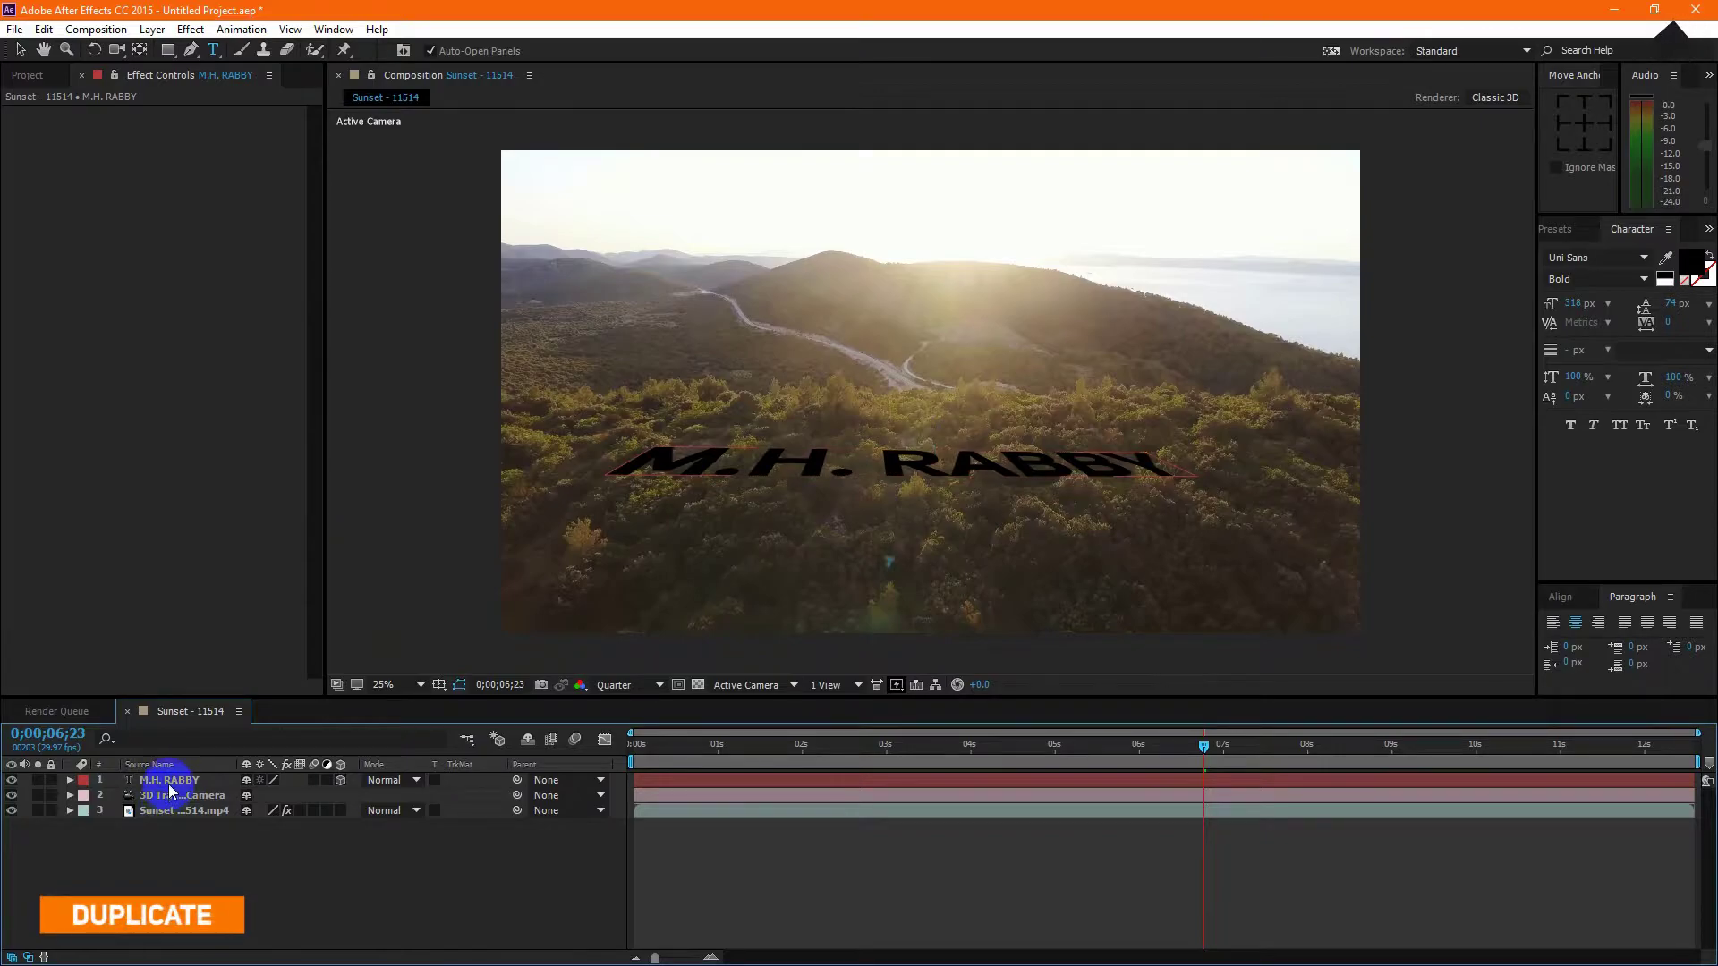
{"action": "left_click", "coordinate": [184, 799]}
{"action": "key", "text": "ctrl+d"}
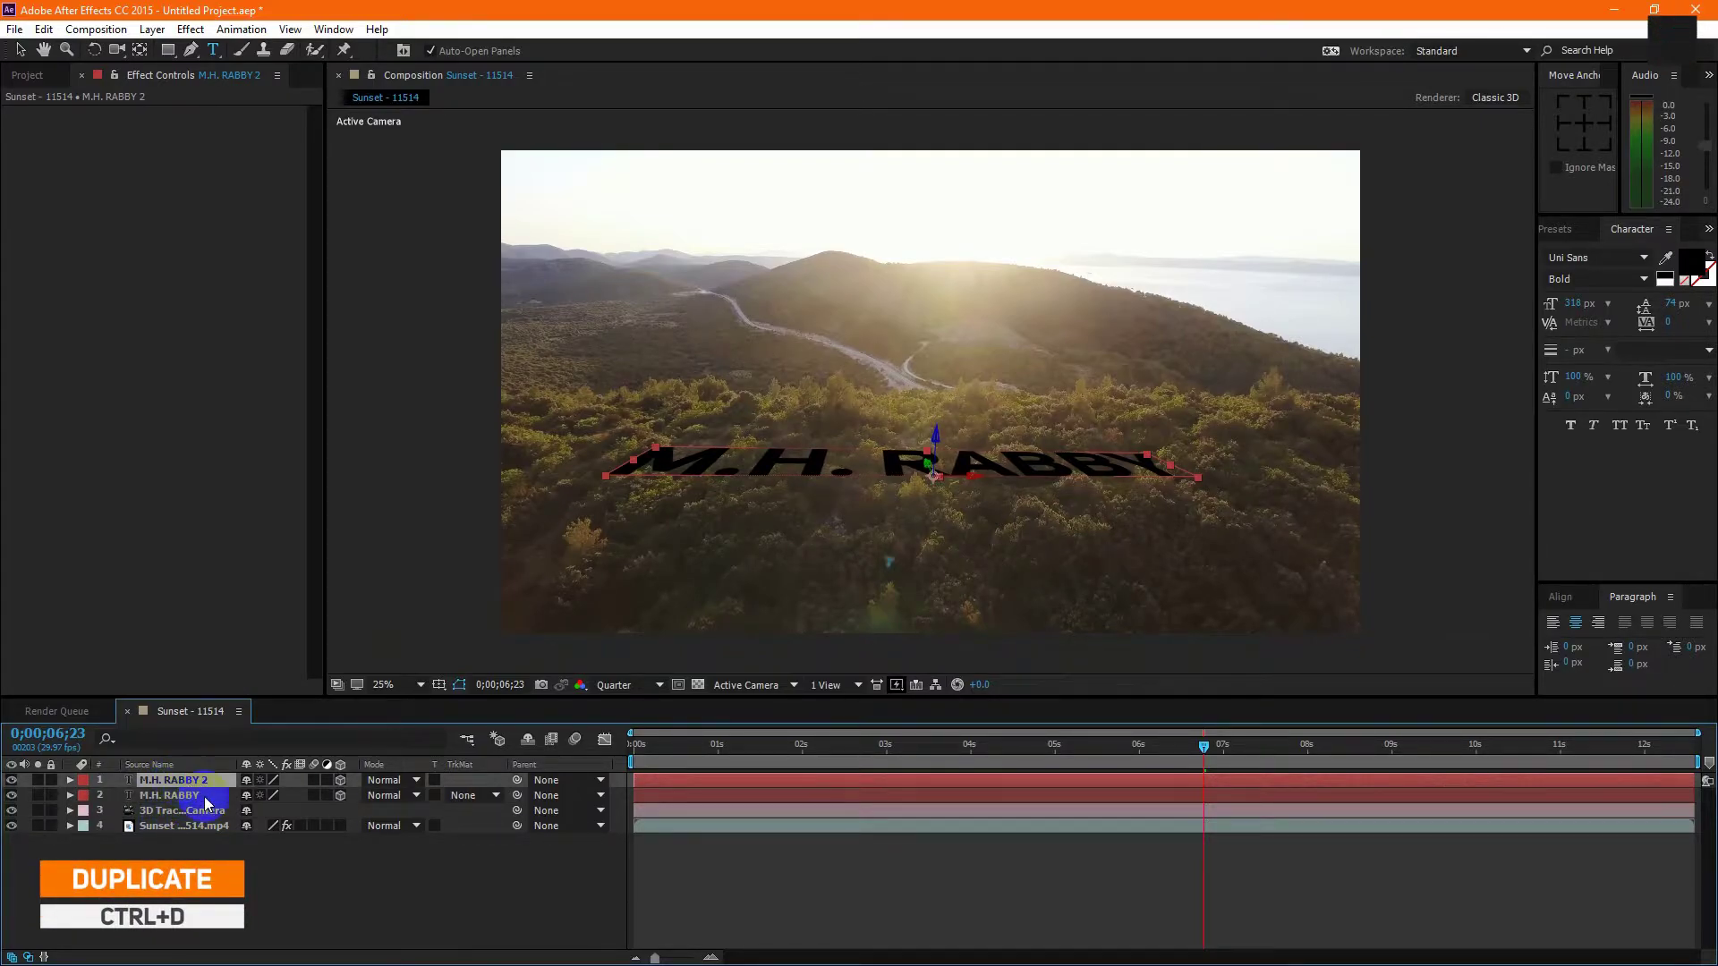
Step: Give the duplicate layer's text a white (FFFFFF) fill
{"action": "double_click", "coordinate": [177, 781]}
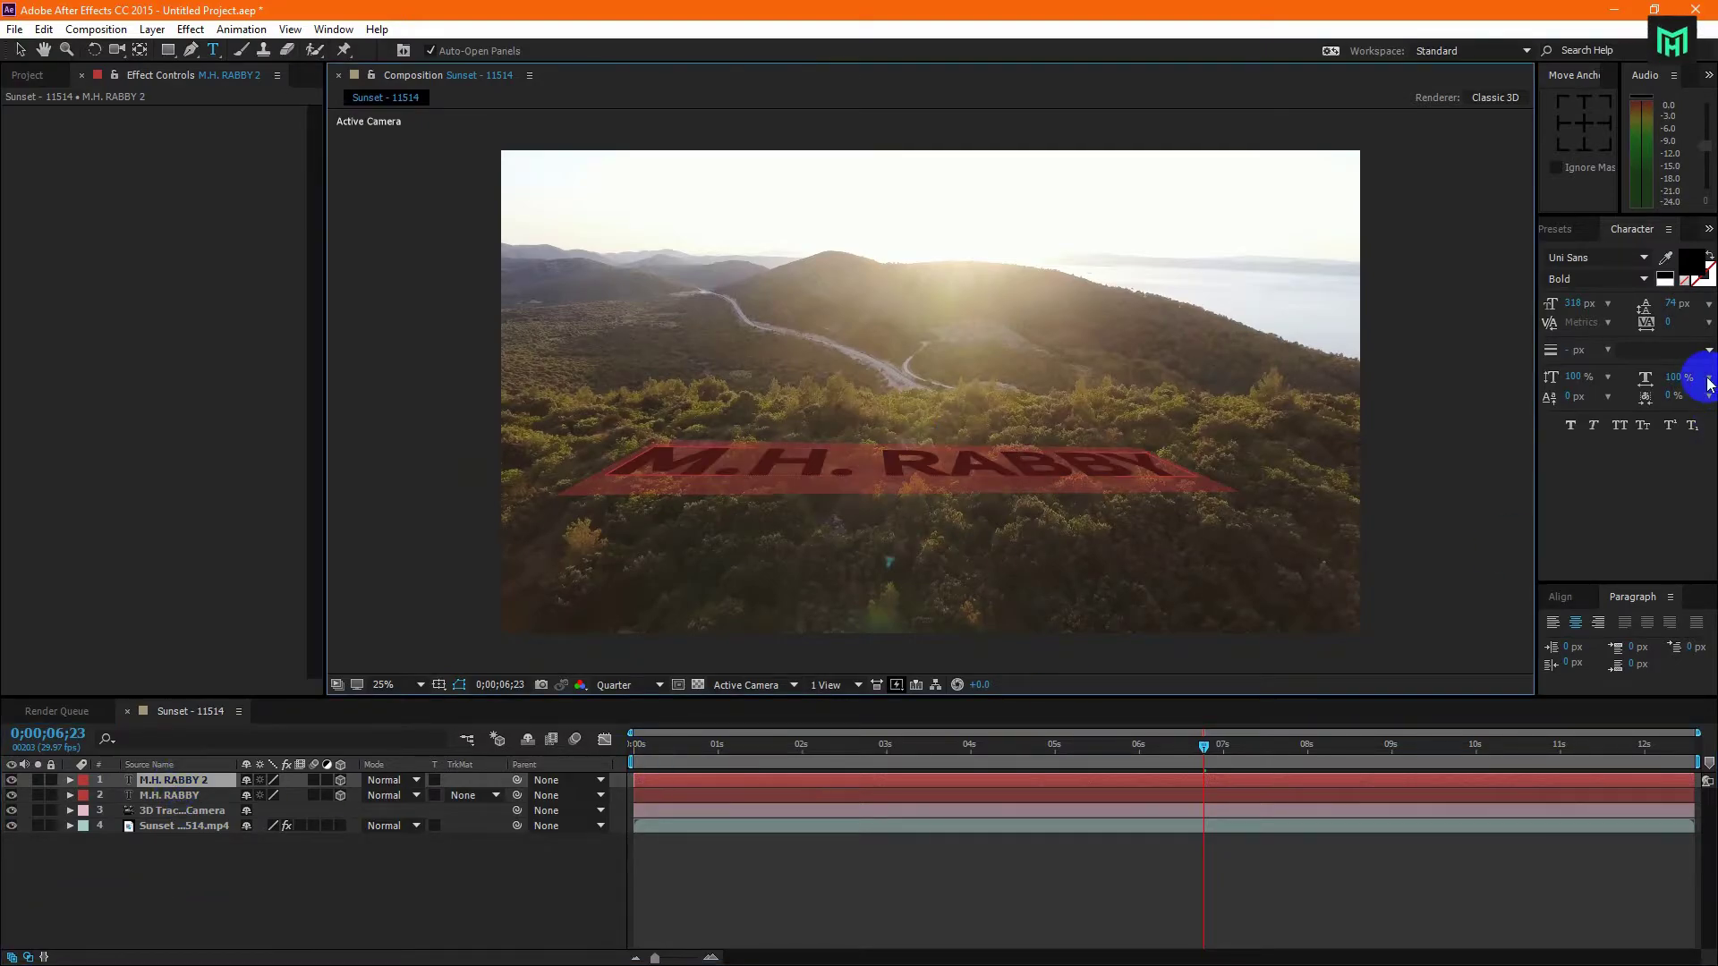
{"action": "left_click", "coordinate": [1690, 263]}
{"action": "left_click_drag", "start_coordinate": [197, 369], "coordinate": [173, 358]}
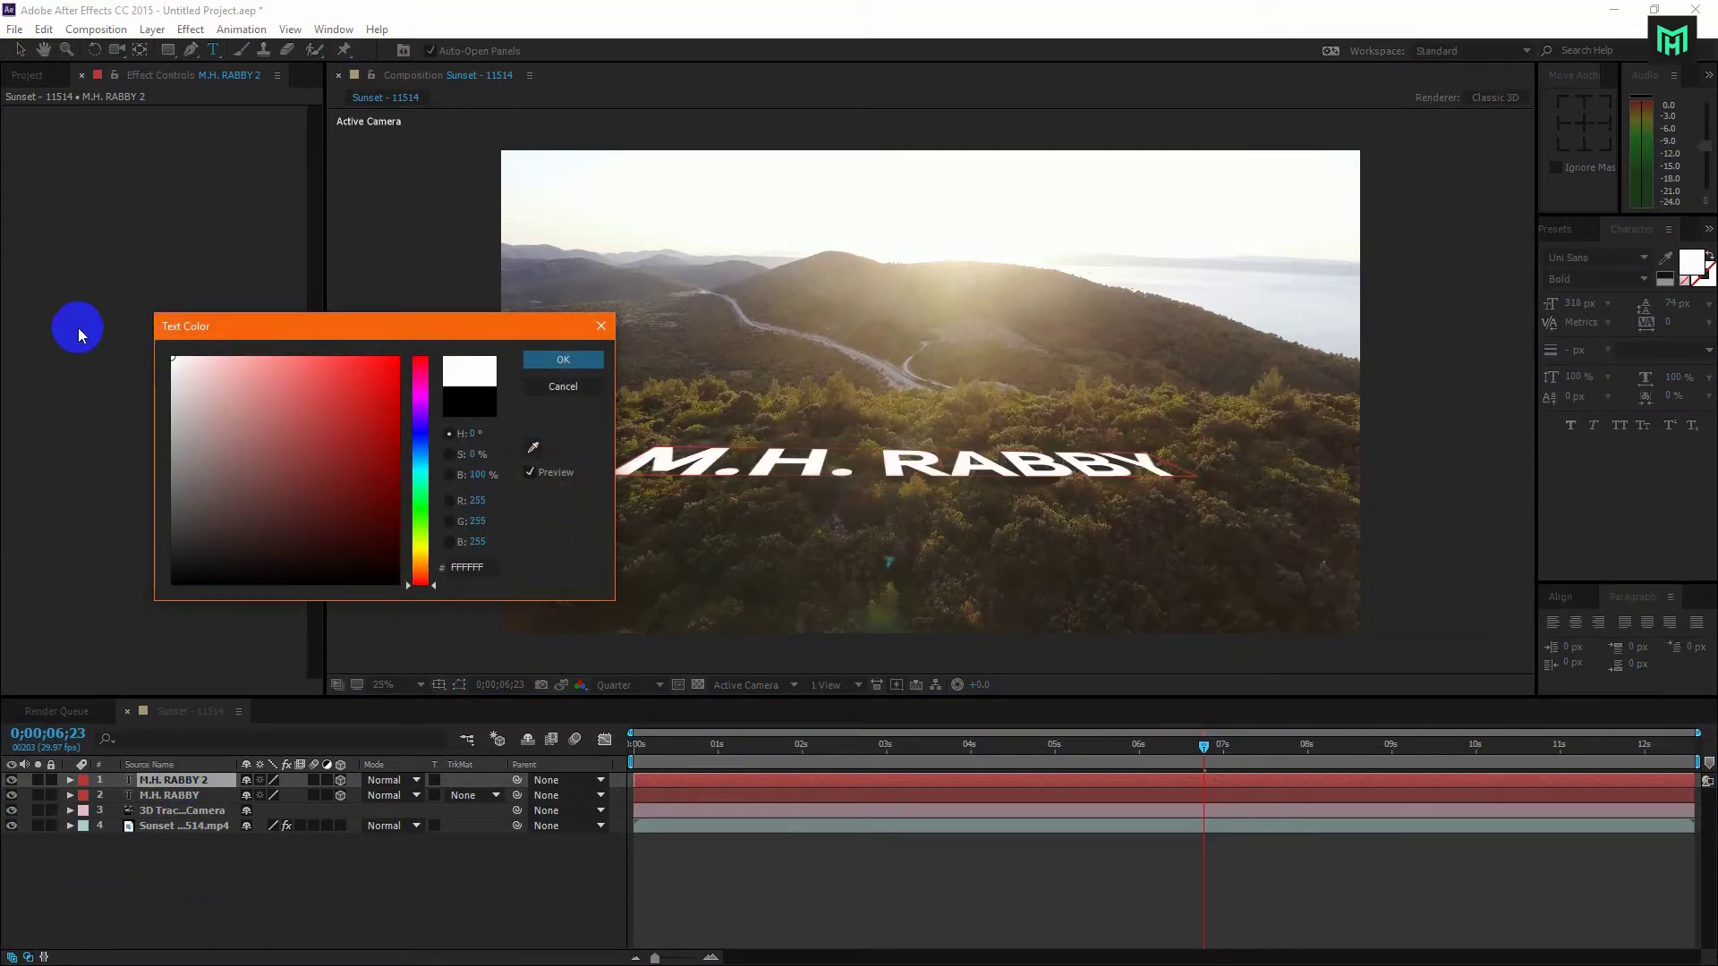
{"action": "left_click", "coordinate": [563, 358]}
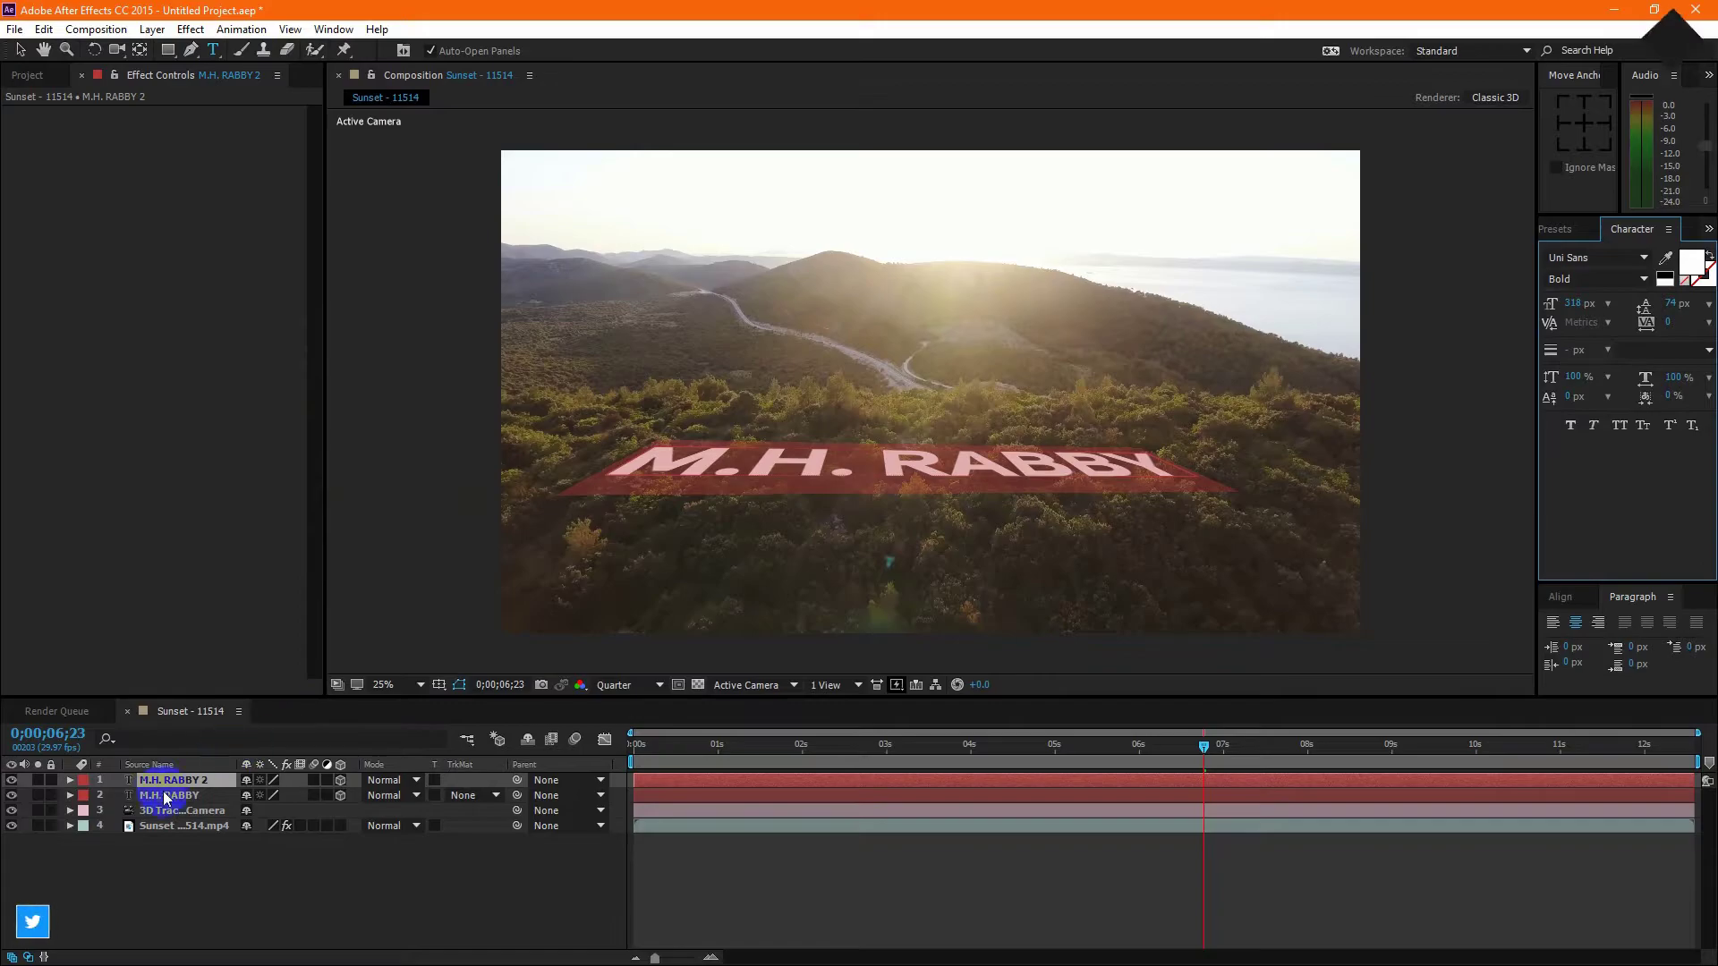
{"action": "left_click", "coordinate": [70, 781]}
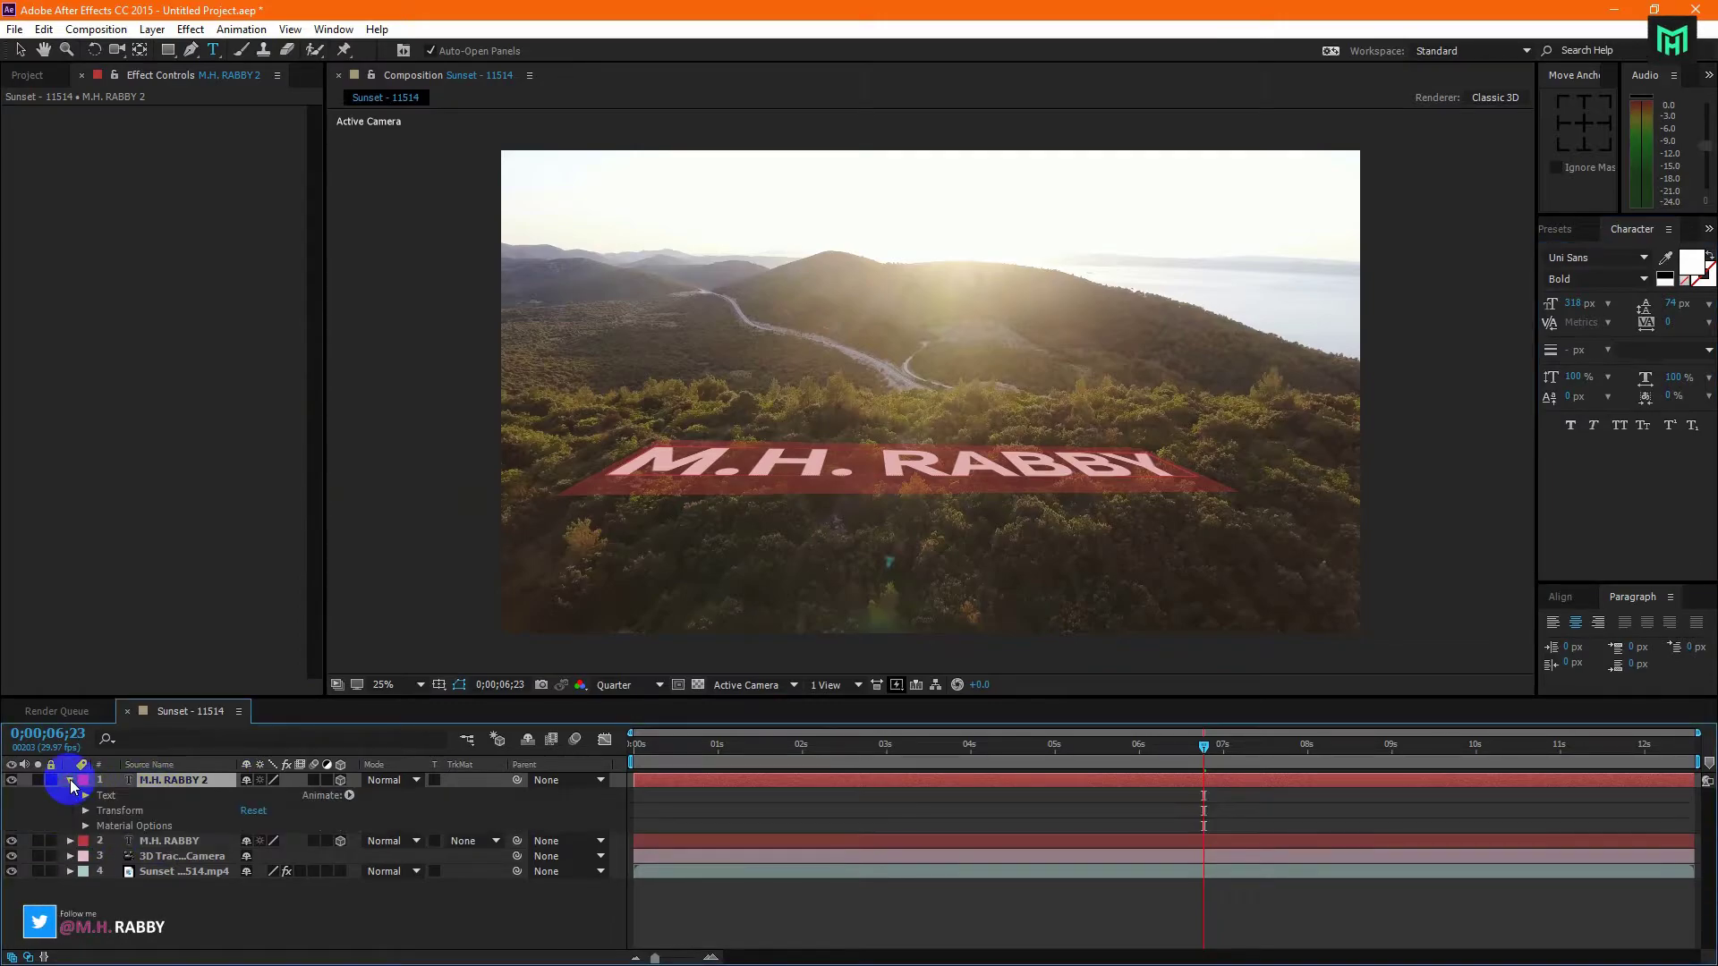
Step: Stand the white copy upright, reposition it, and tilt its orientation to about 279.6°, 357.8°, 338.0°
{"action": "left_click", "coordinate": [86, 813]}
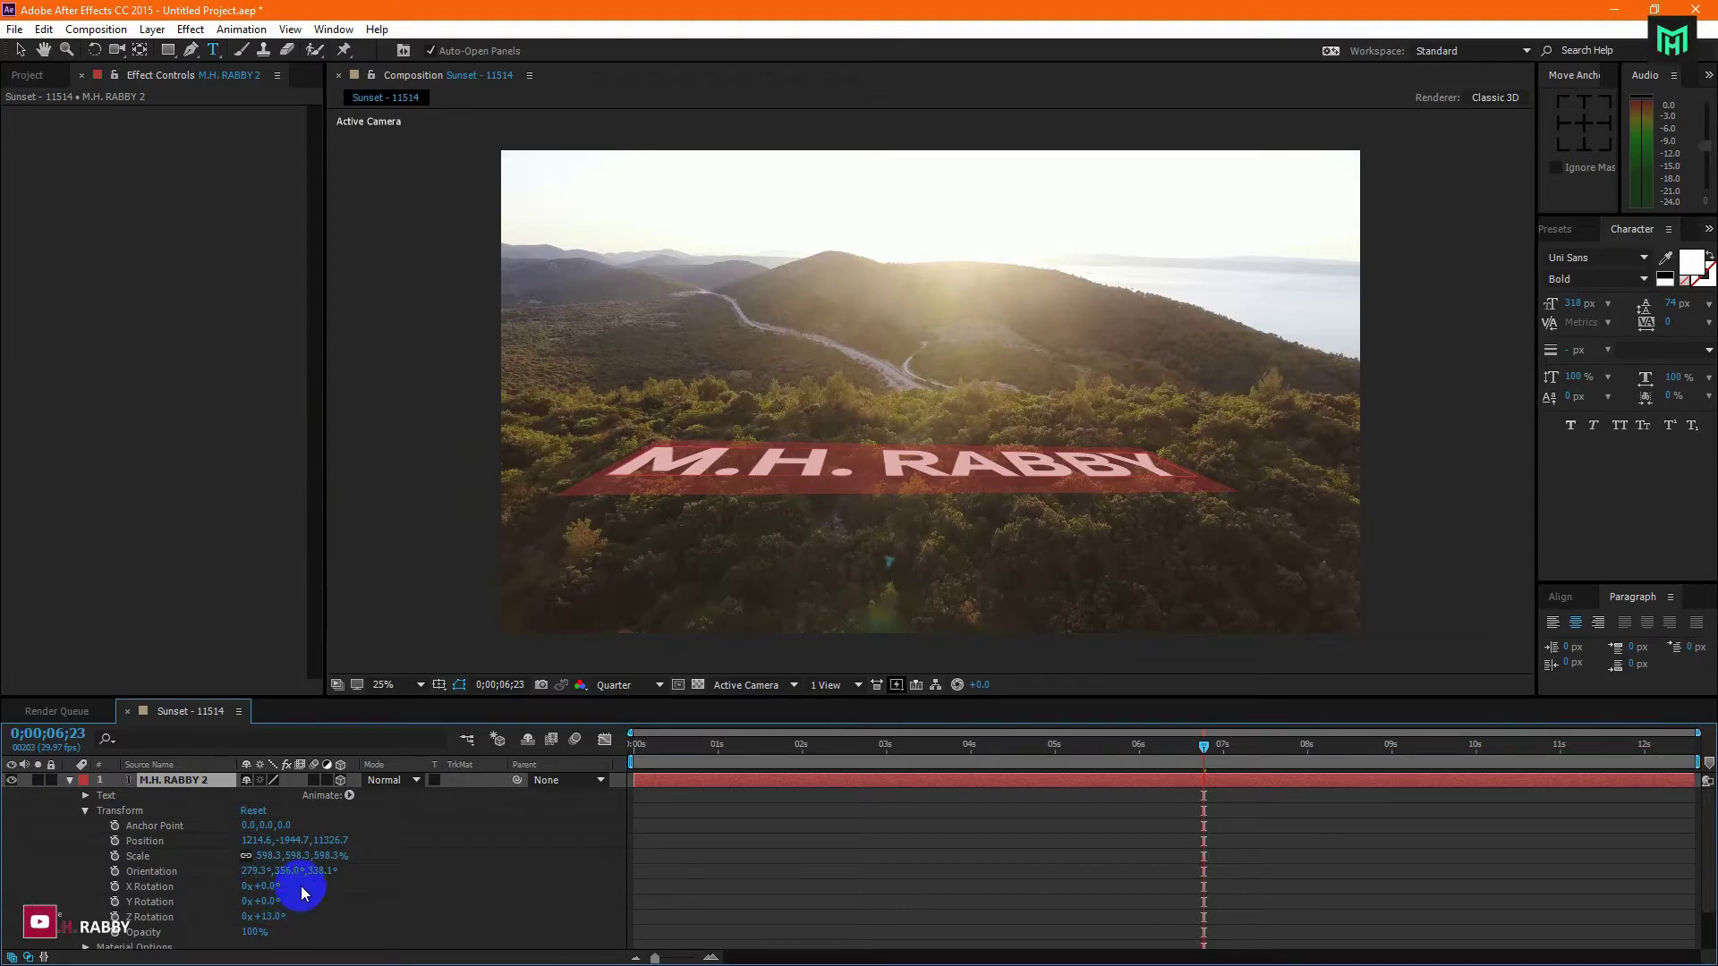
{"action": "mouse_move", "coordinate": [272, 893]}
{"action": "left_mouse_down"}
{"action": "mouse_move", "coordinate": [348, 888]}
{"action": "mouse_move", "coordinate": [258, 914]}
{"action": "mouse_move", "coordinate": [282, 901]}
{"action": "left_mouse_up"}
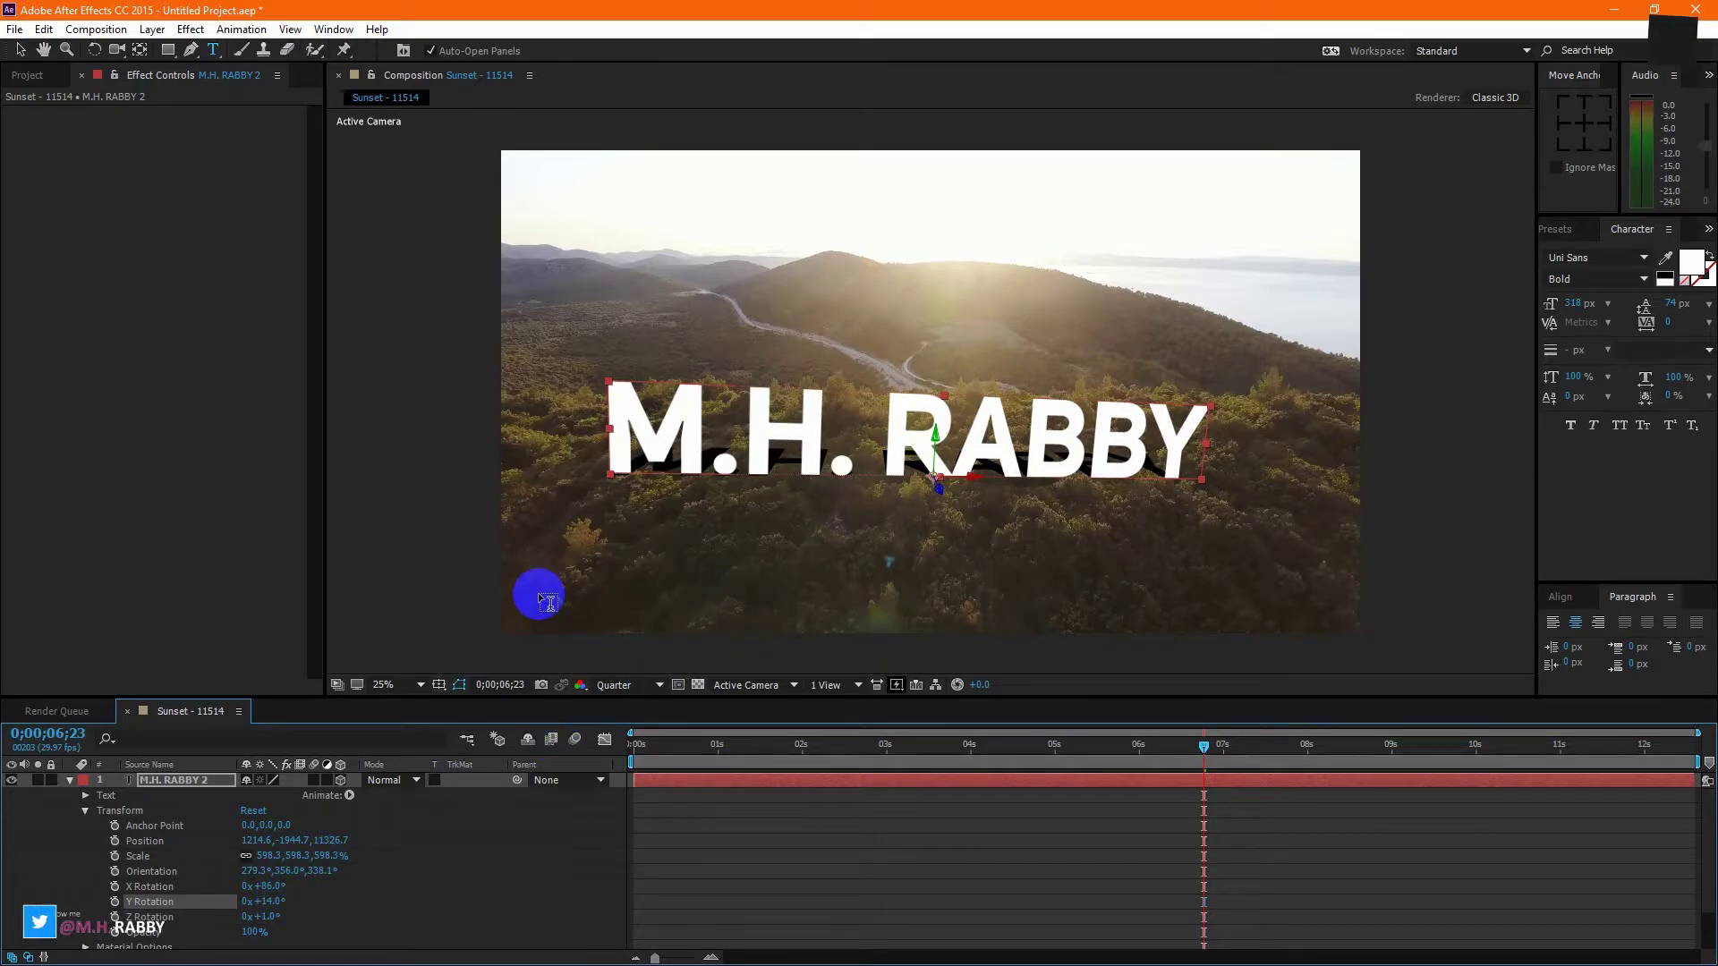
{"action": "left_click_drag", "start_coordinate": [324, 841], "coordinate": [1428, 761]}
{"action": "left_click_drag", "start_coordinate": [1615, 754], "coordinate": [1472, 776]}
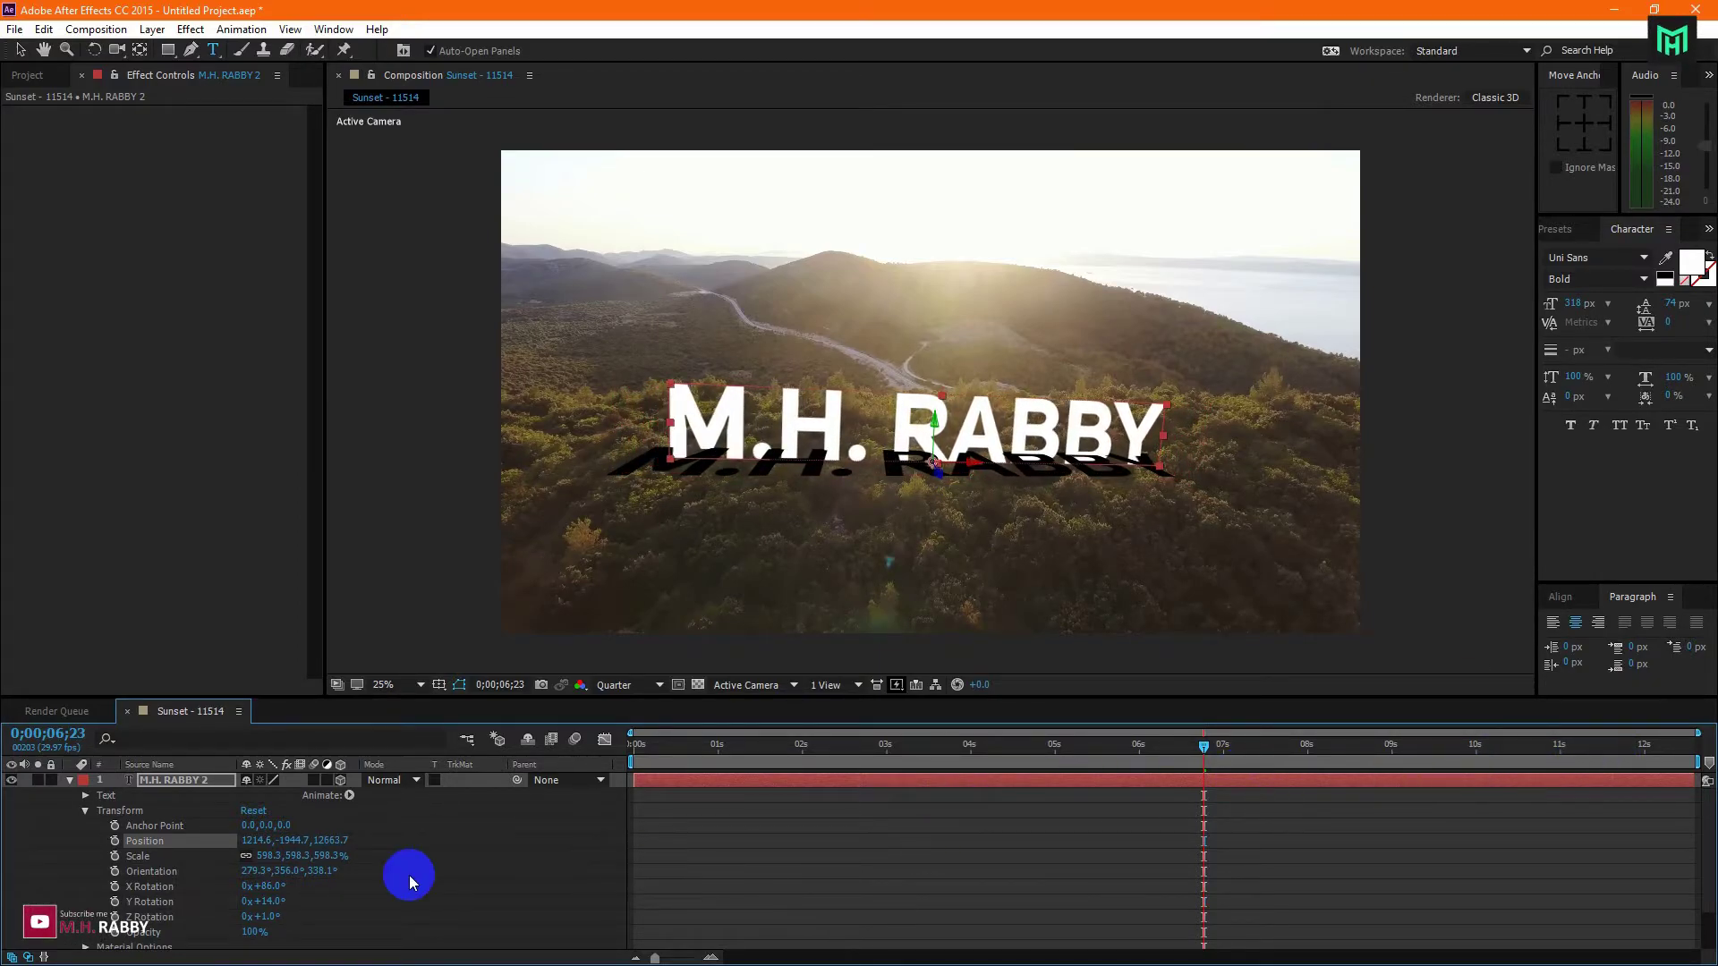
{"action": "left_click_drag", "start_coordinate": [238, 843], "coordinate": [11, 875]}
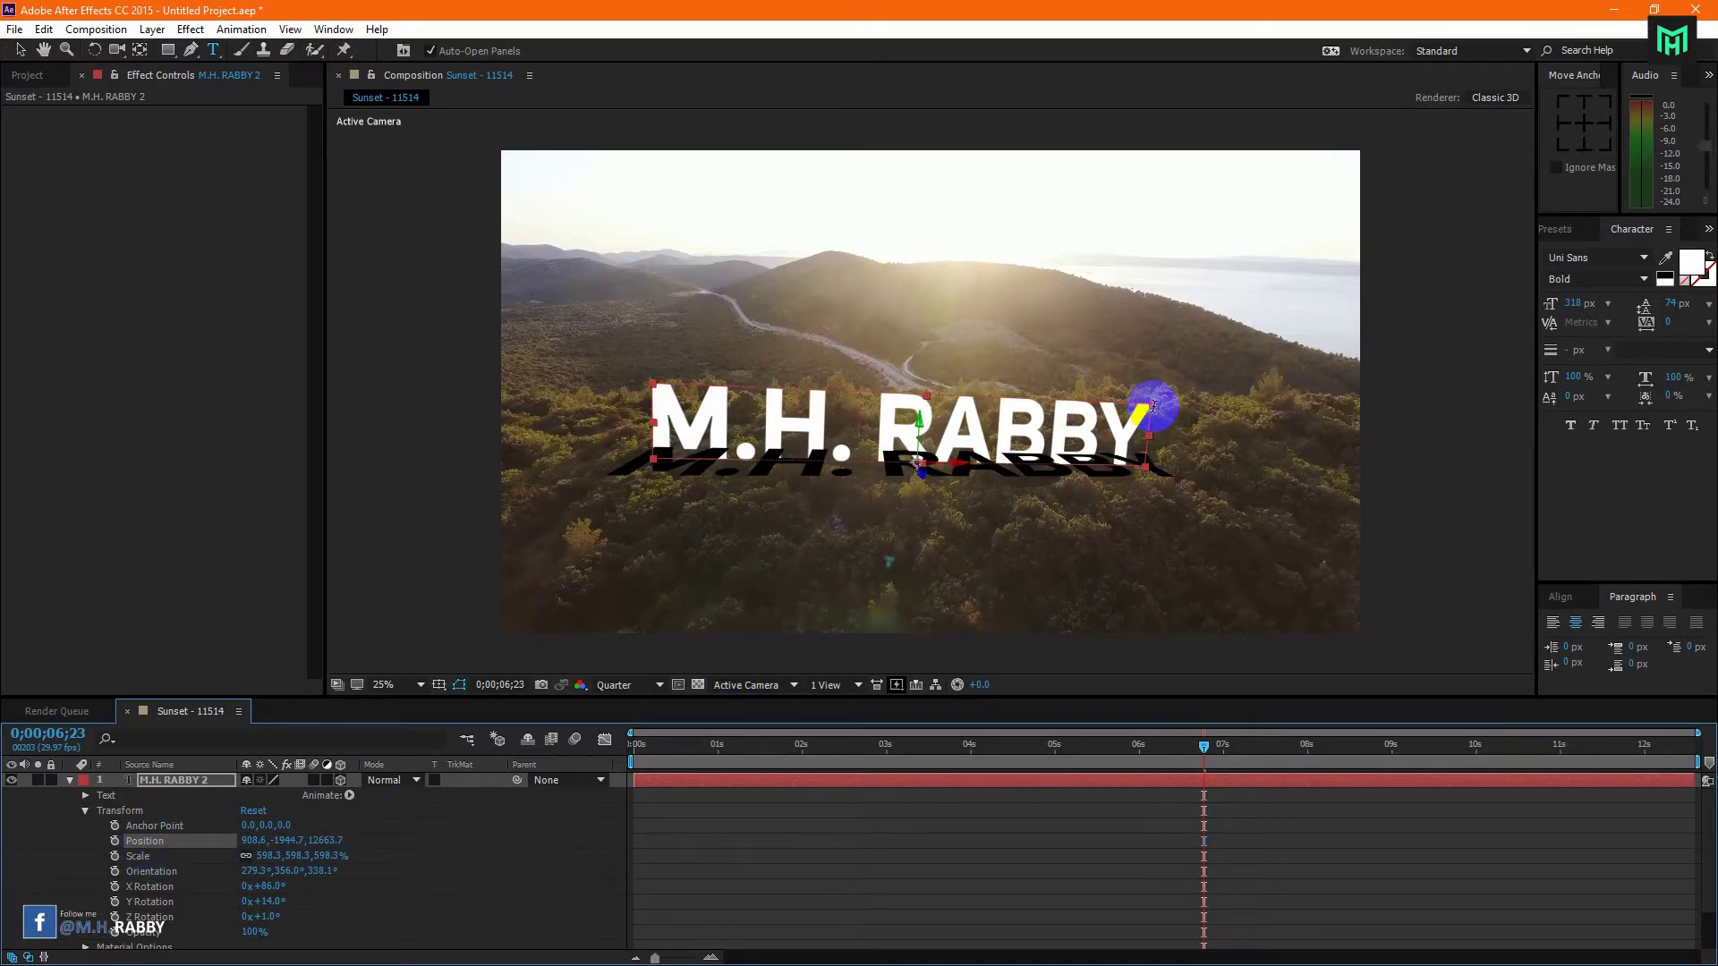
{"action": "left_click", "coordinate": [94, 49]}
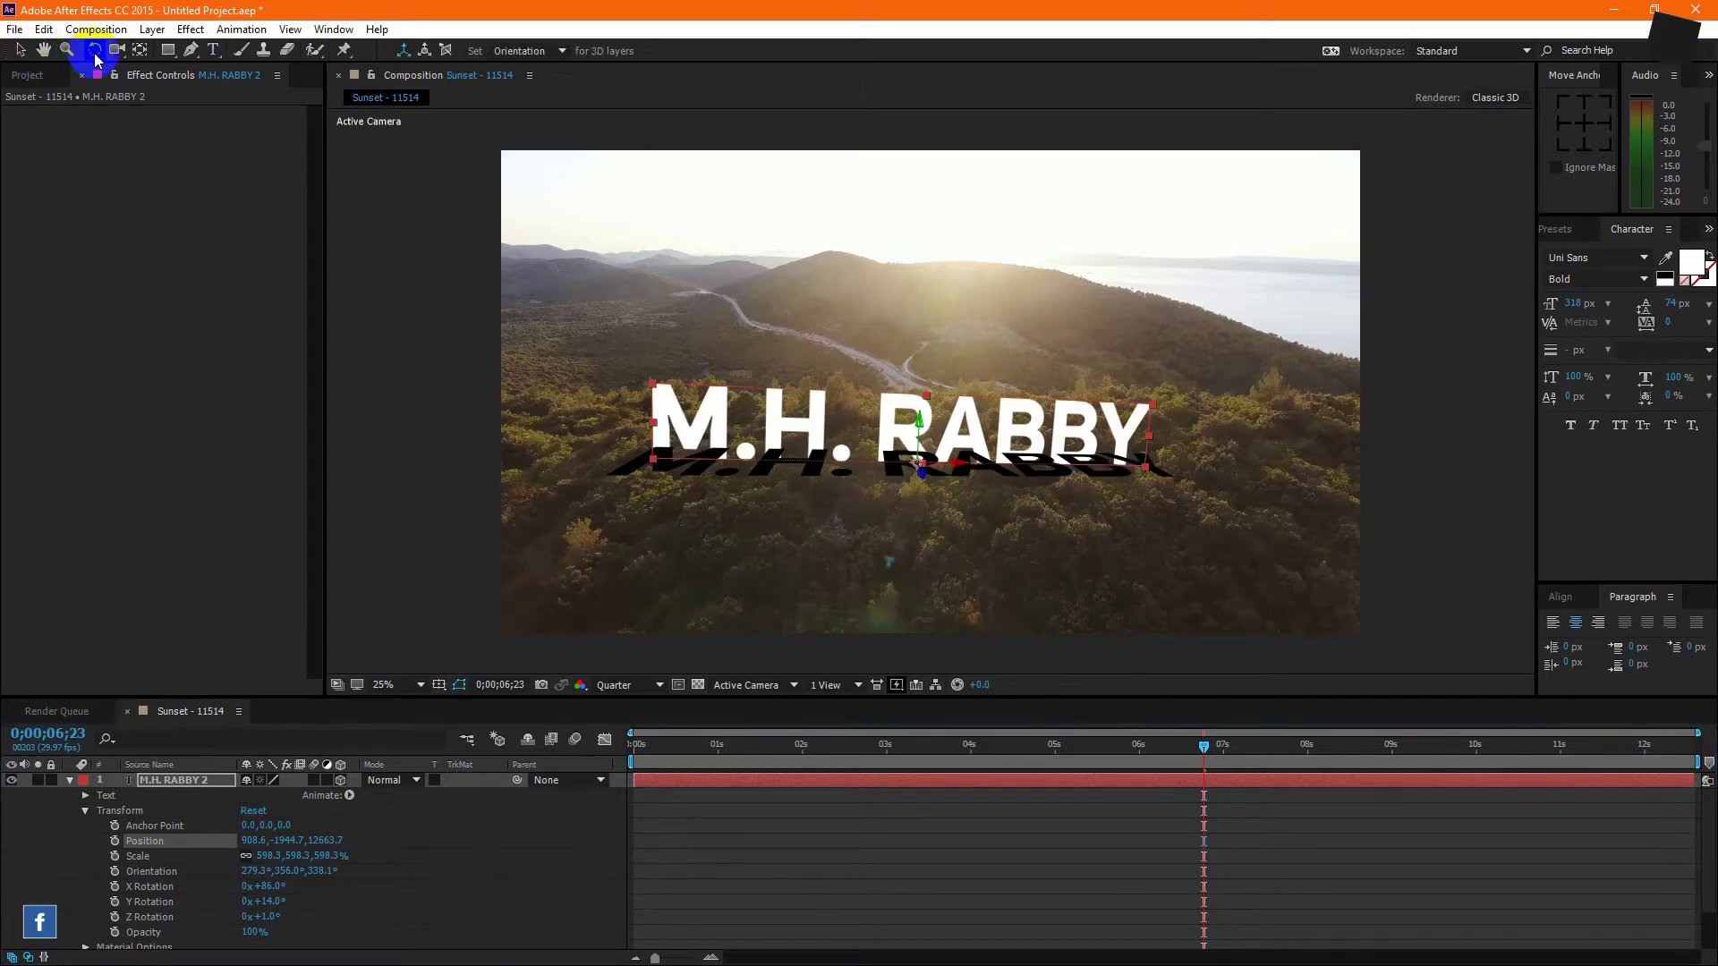
{"action": "left_click_drag", "start_coordinate": [1152, 407], "coordinate": [1160, 393]}
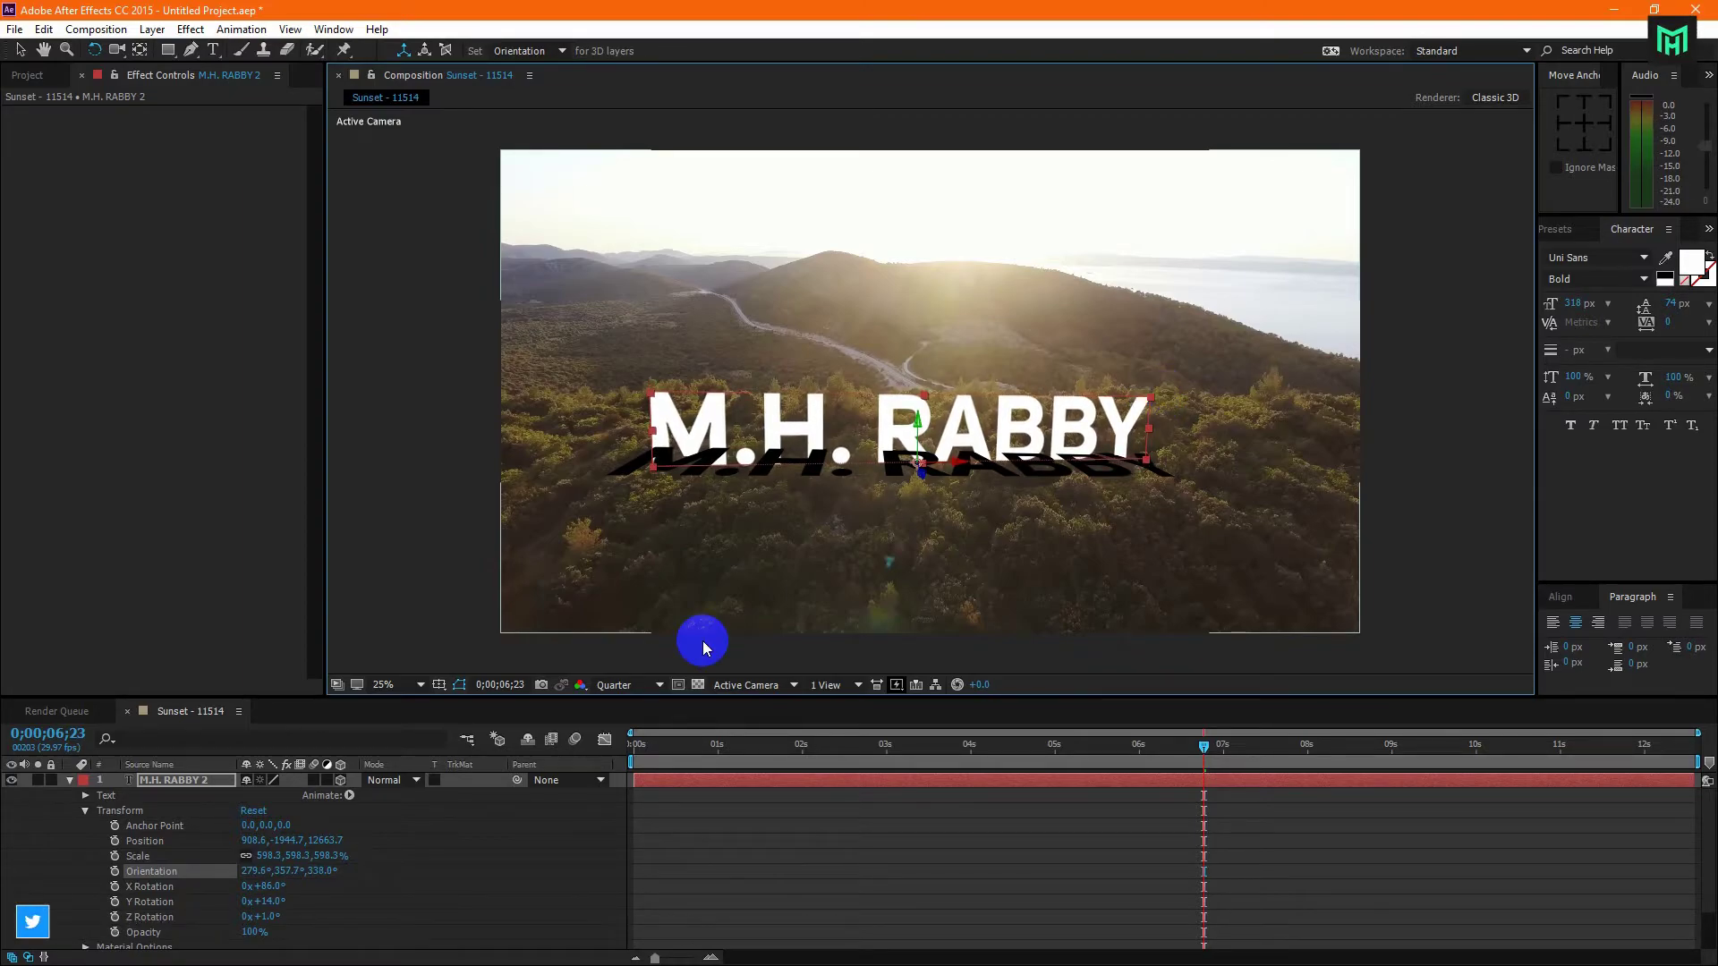
Step: Move and rotate the black text layer so it lies flat beneath the white title
{"action": "left_click", "coordinate": [85, 811]}
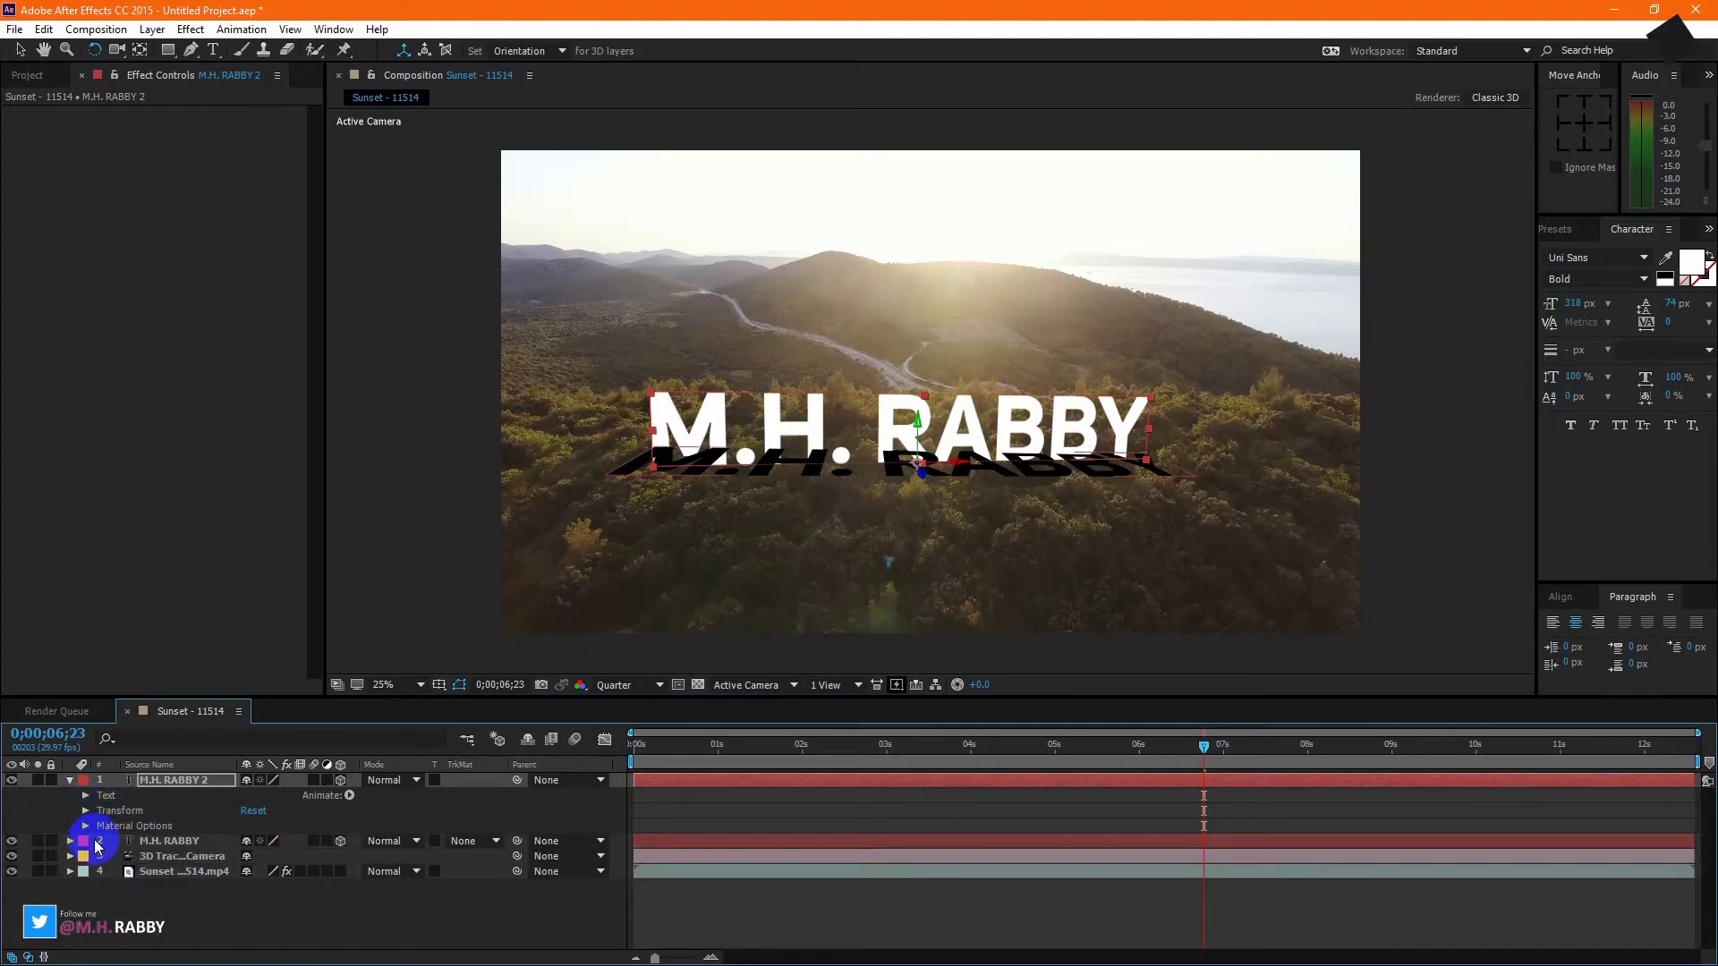
{"action": "left_click", "coordinate": [159, 843]}
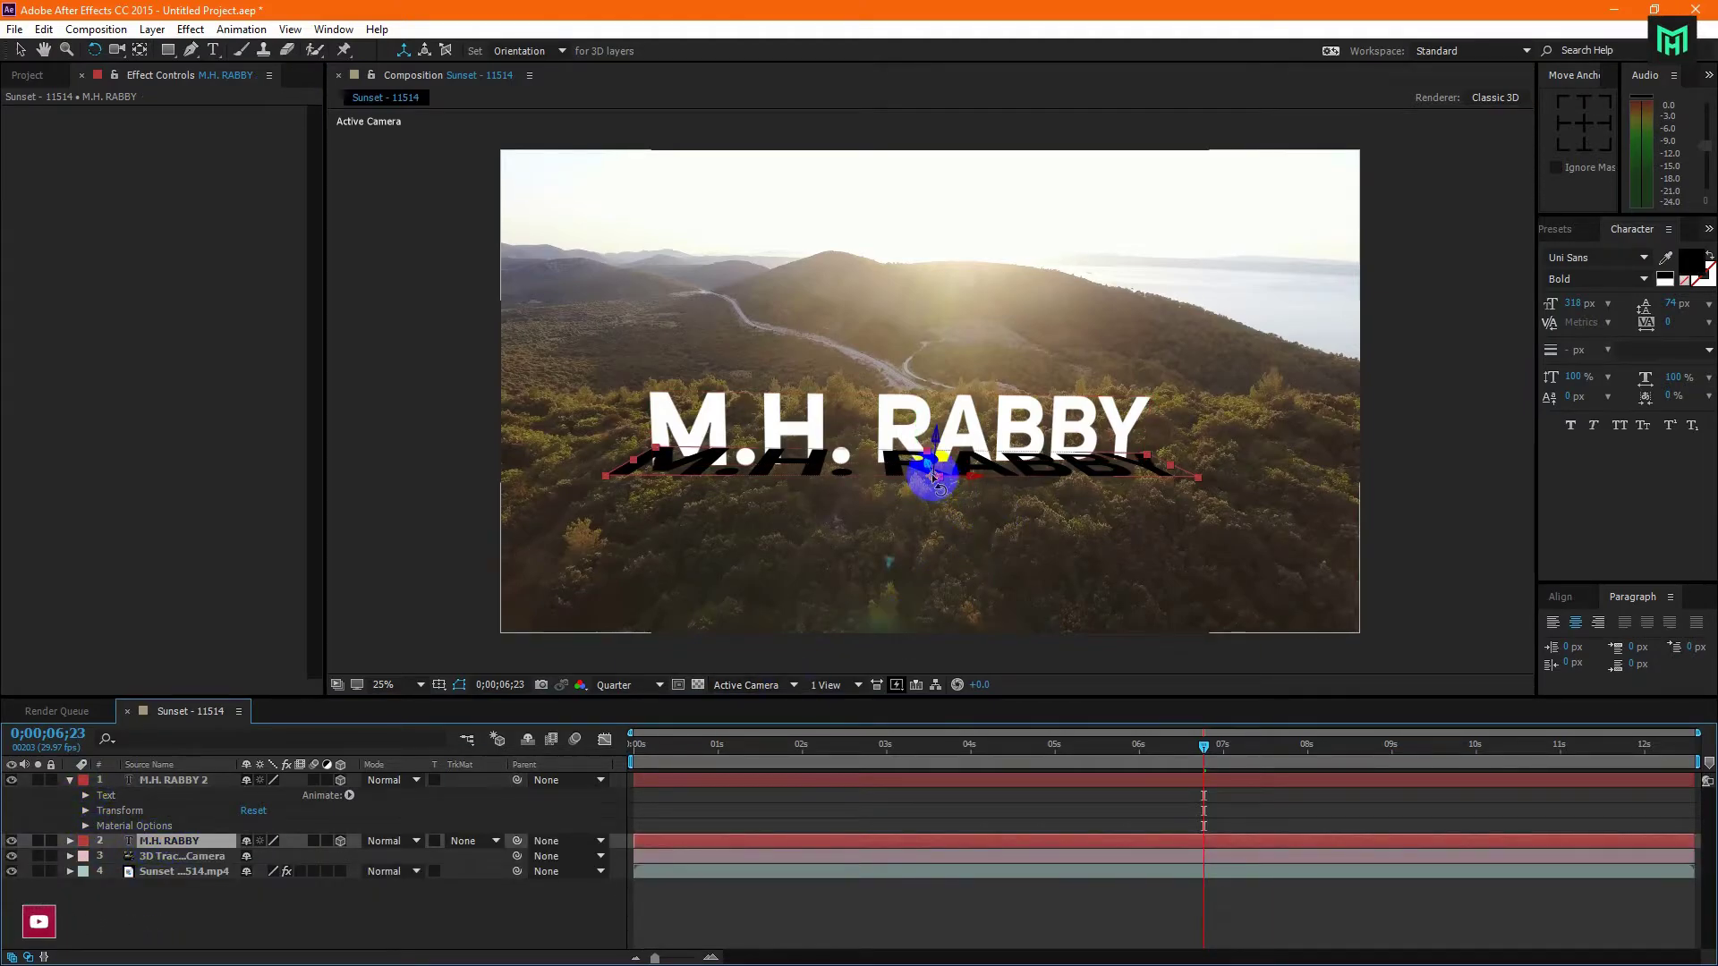
{"action": "left_click", "coordinate": [22, 51]}
{"action": "left_click", "coordinate": [946, 491]}
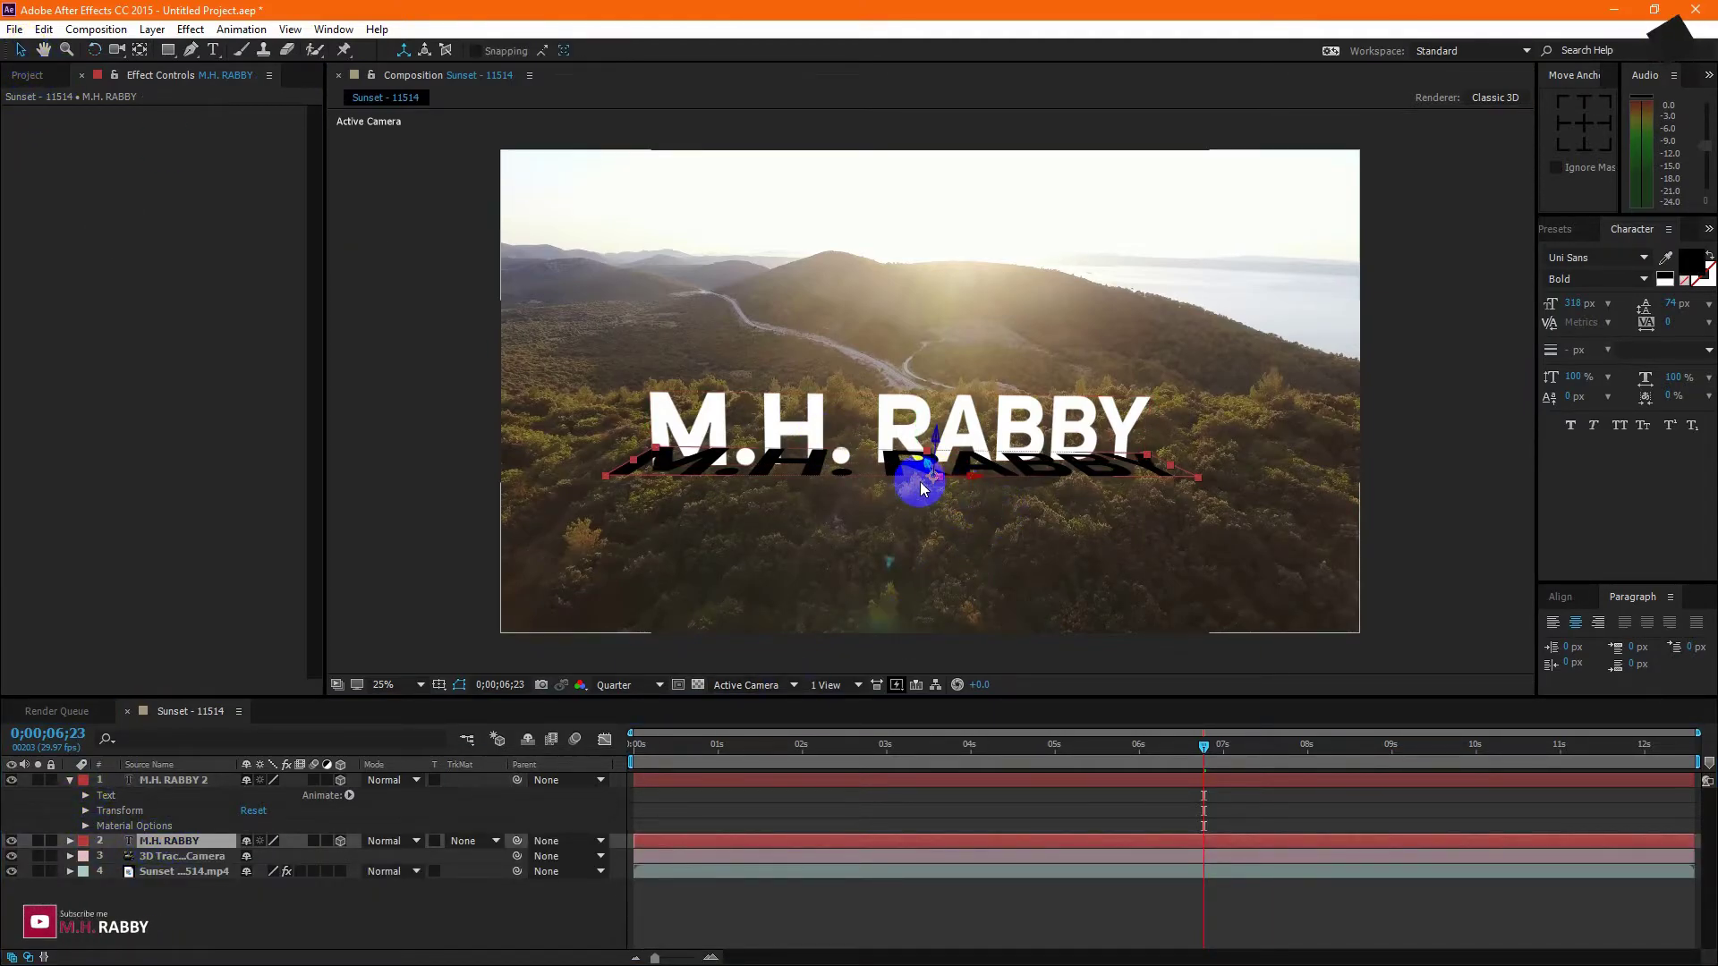
{"action": "mouse_move", "coordinate": [938, 480]}
{"action": "left_mouse_down"}
{"action": "mouse_move", "coordinate": [934, 545]}
{"action": "mouse_move", "coordinate": [1393, 537]}
{"action": "mouse_move", "coordinate": [1108, 487]}
{"action": "mouse_move", "coordinate": [893, 479]}
{"action": "mouse_move", "coordinate": [924, 488]}
{"action": "left_mouse_up"}
{"action": "left_click", "coordinate": [70, 842]}
{"action": "left_click_drag", "start_coordinate": [1139, 479], "coordinate": [931, 479]}
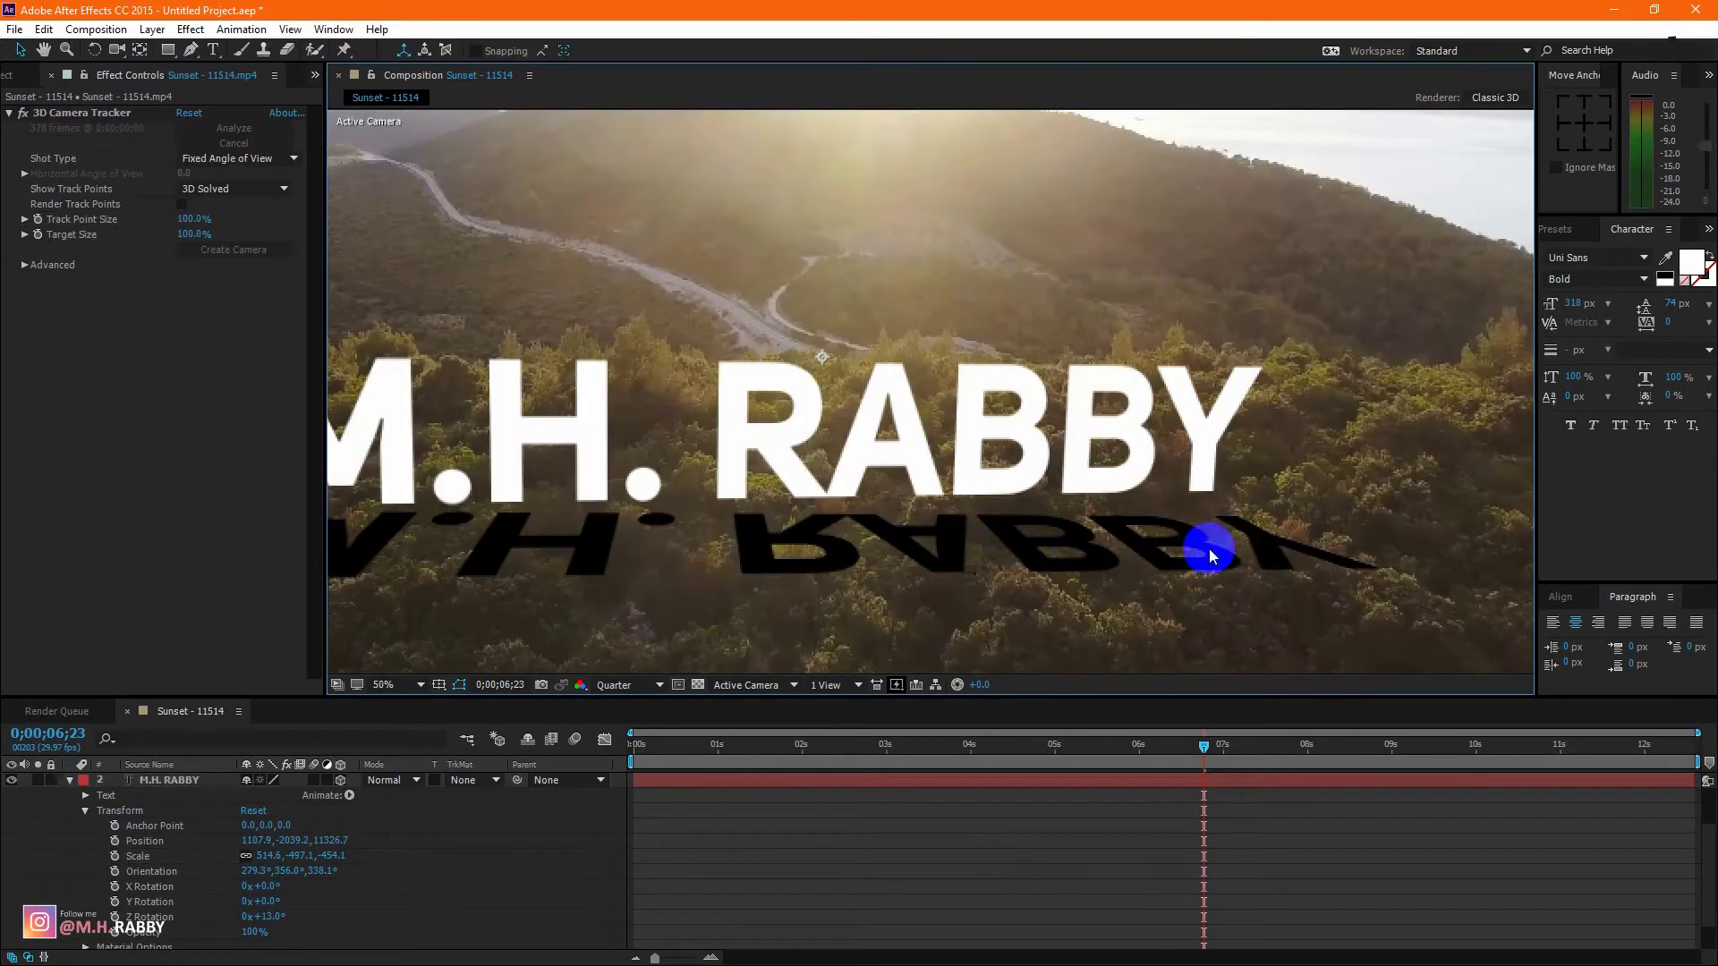
{"action": "left_click_drag", "start_coordinate": [1208, 549], "coordinate": [1380, 568]}
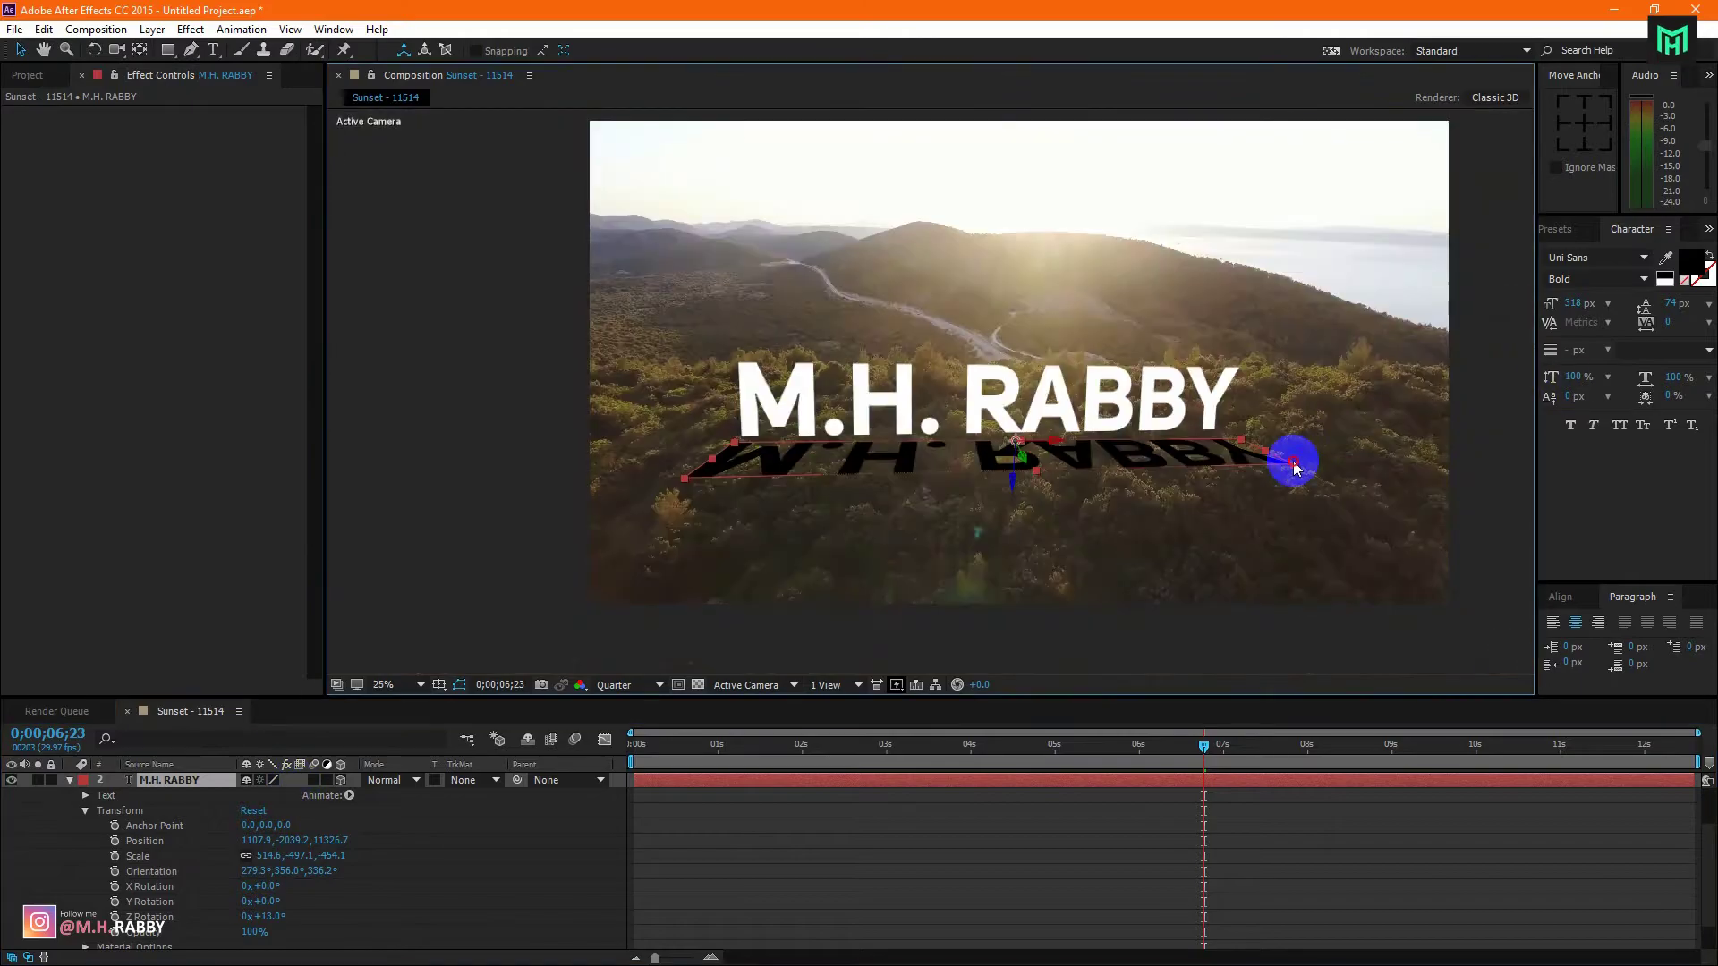
{"action": "left_click_drag", "start_coordinate": [1294, 468], "coordinate": [1300, 453]}
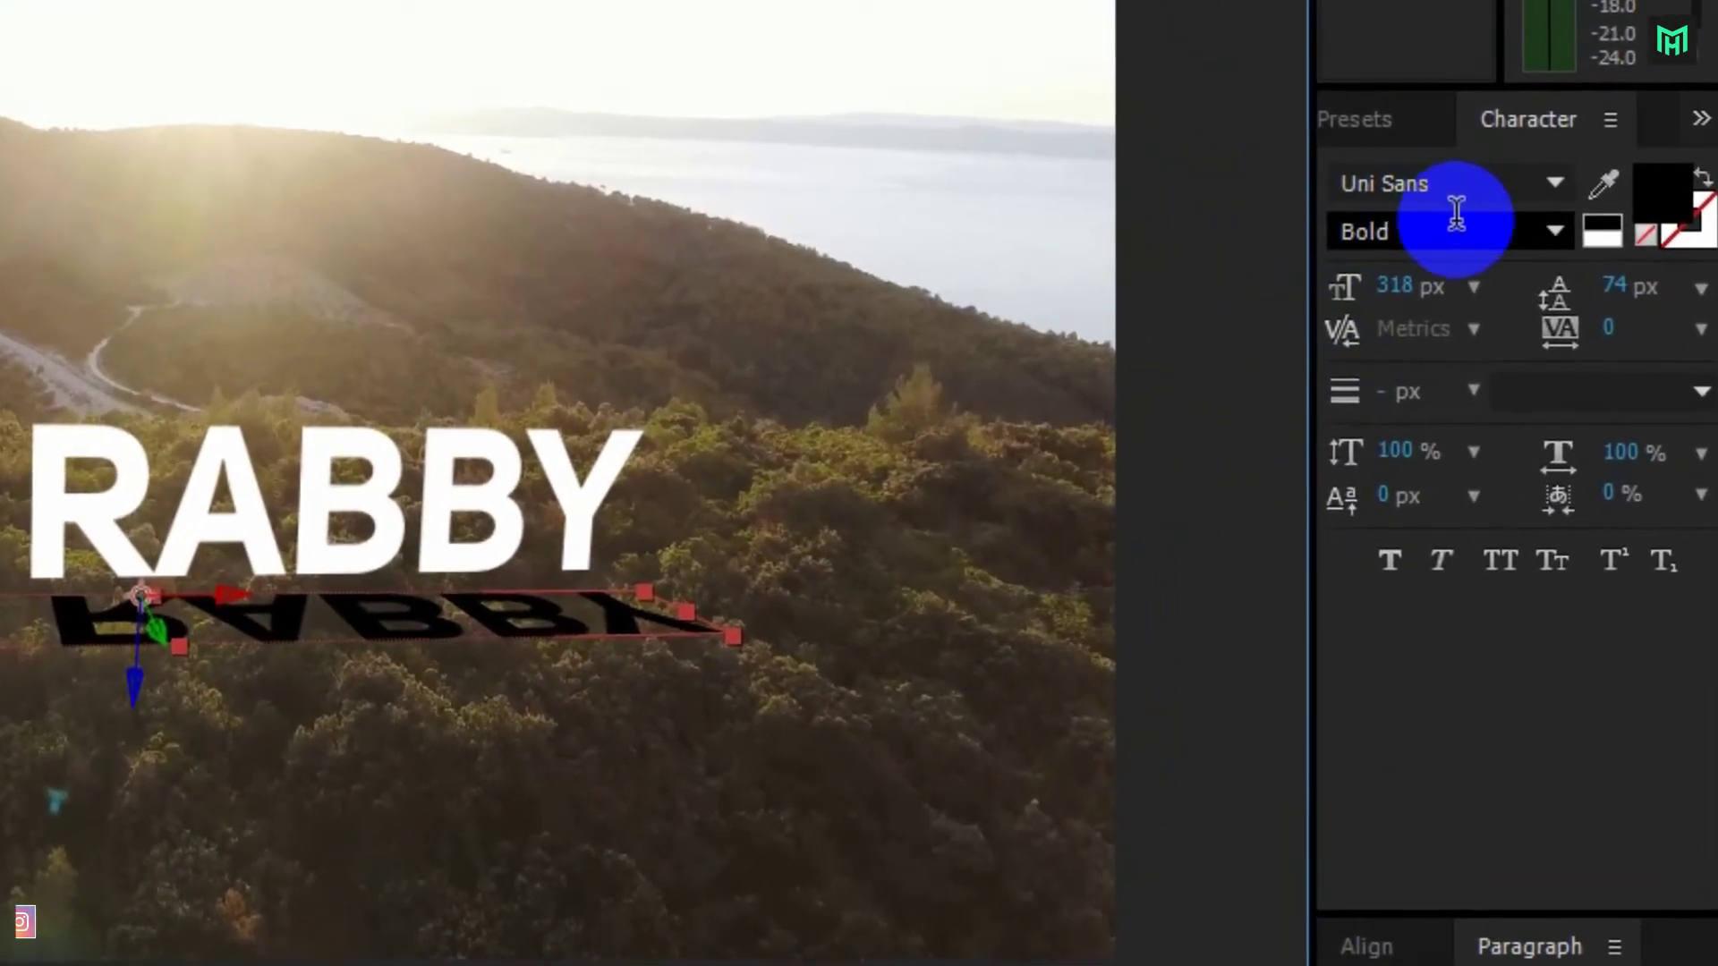
Step: Search the effects for 'blur' and apply Gaussian Blur to the black shadow layer
{"action": "left_click", "coordinate": [1404, 132]}
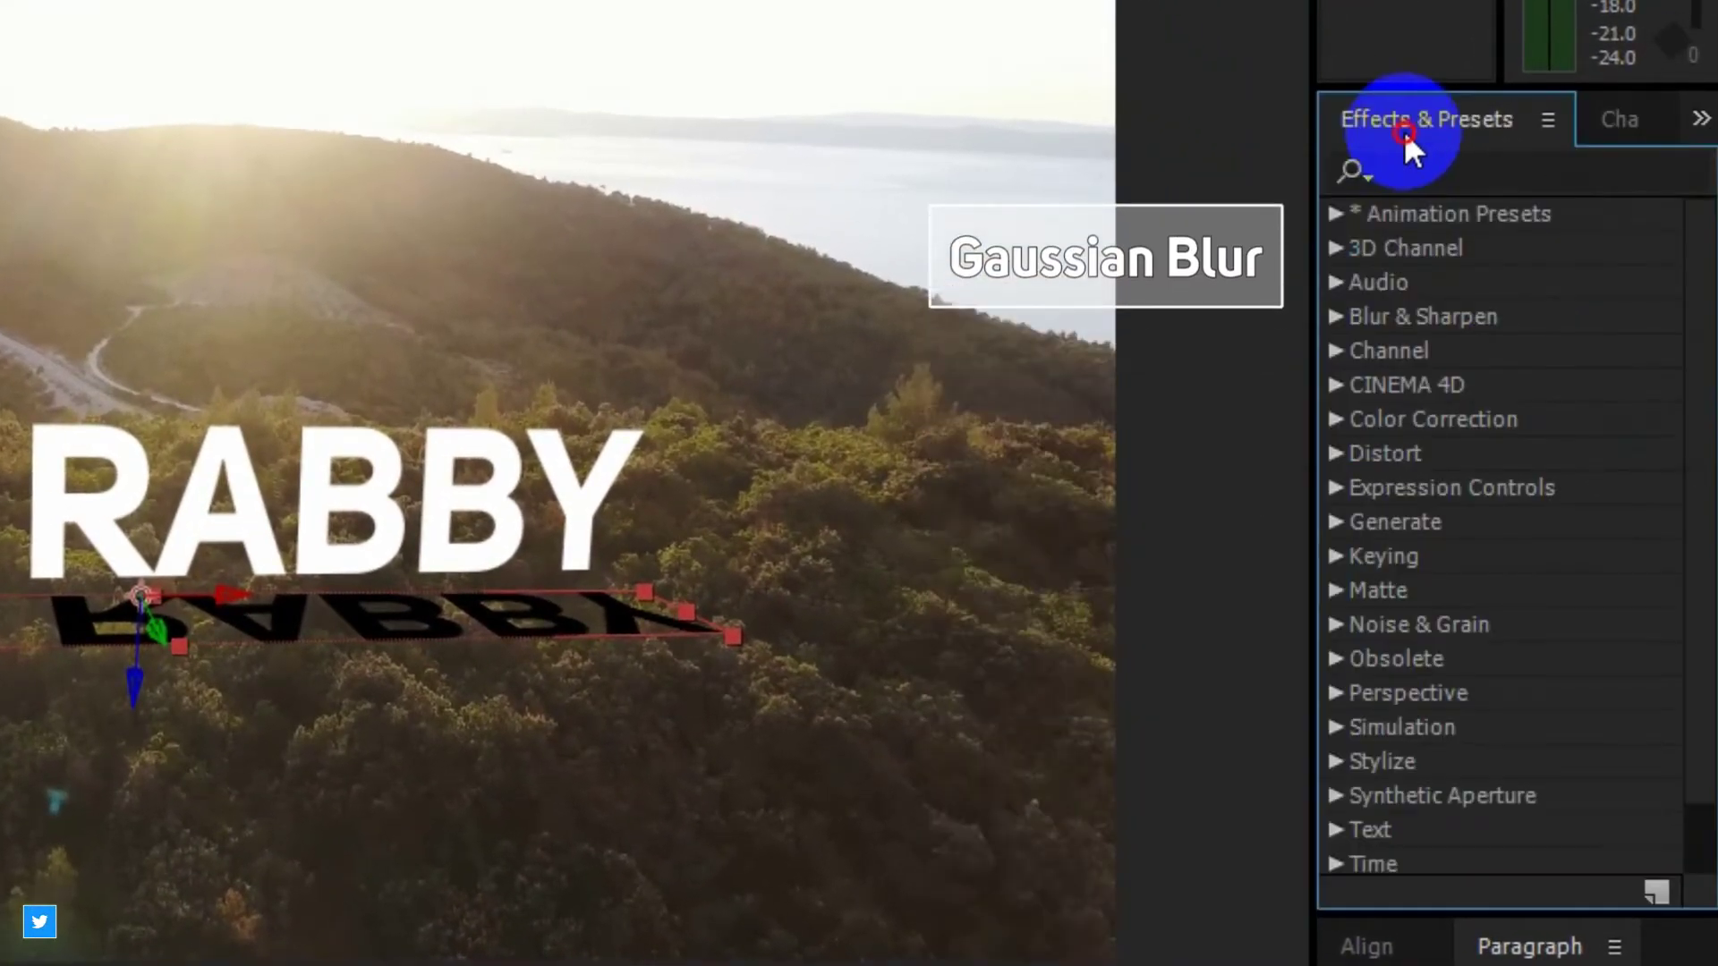
{"action": "left_click", "coordinate": [1431, 170]}
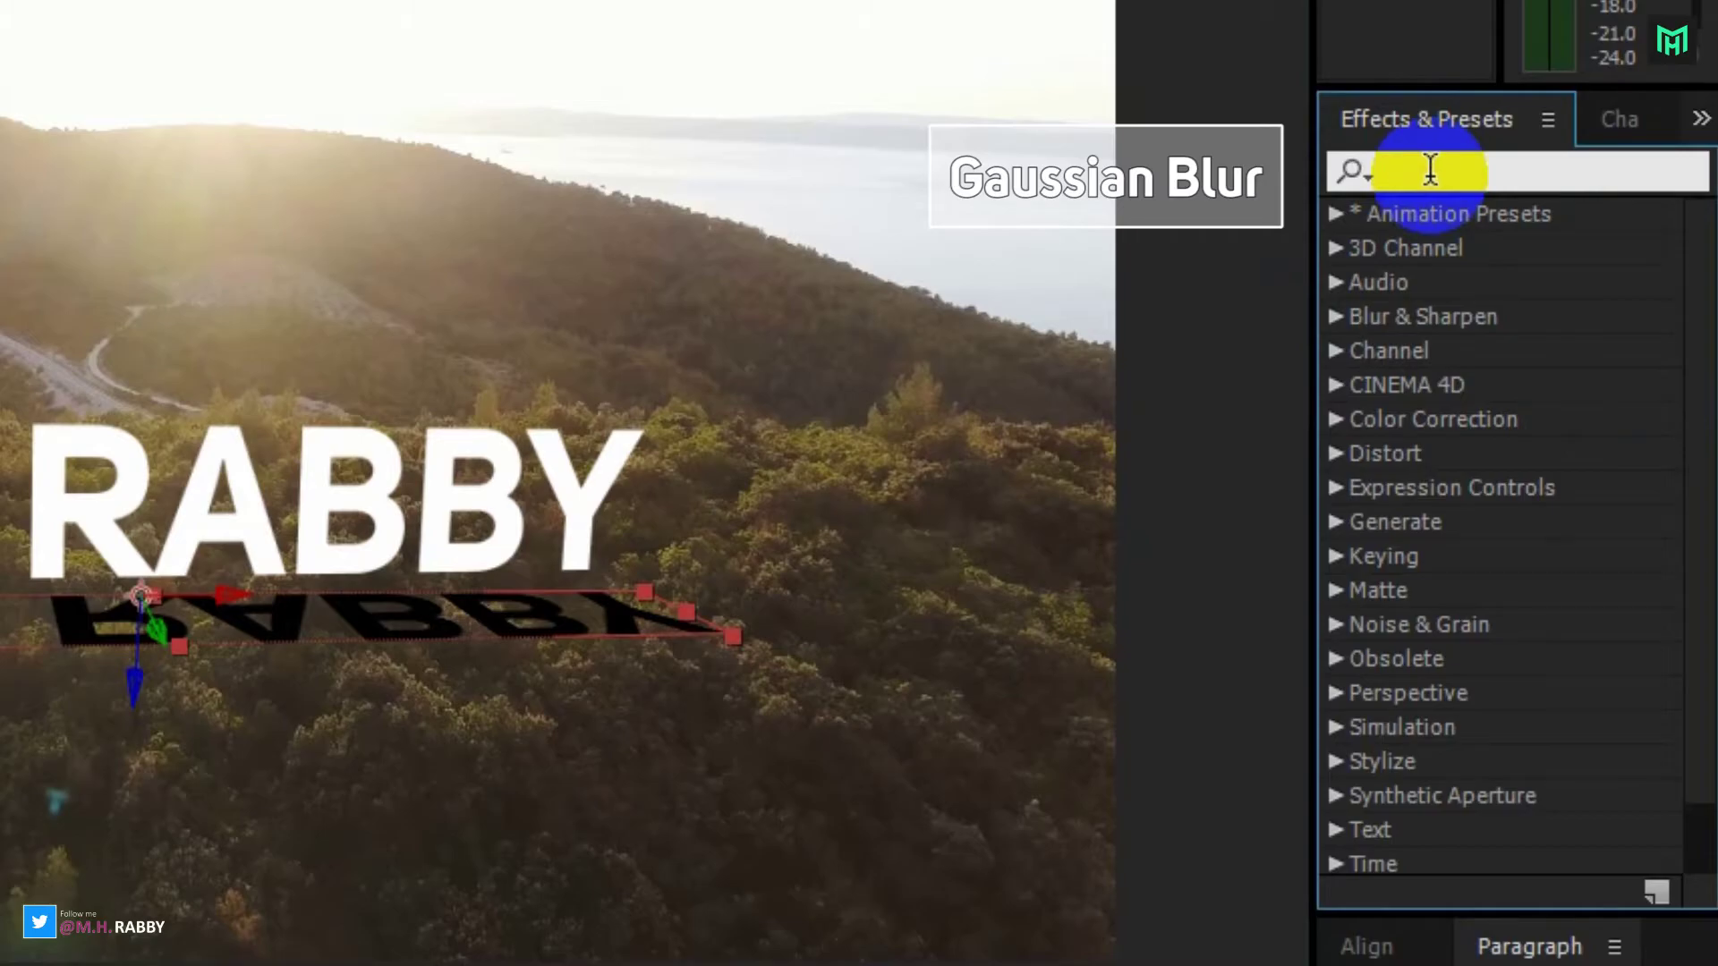
{"action": "type", "text": "blur"}
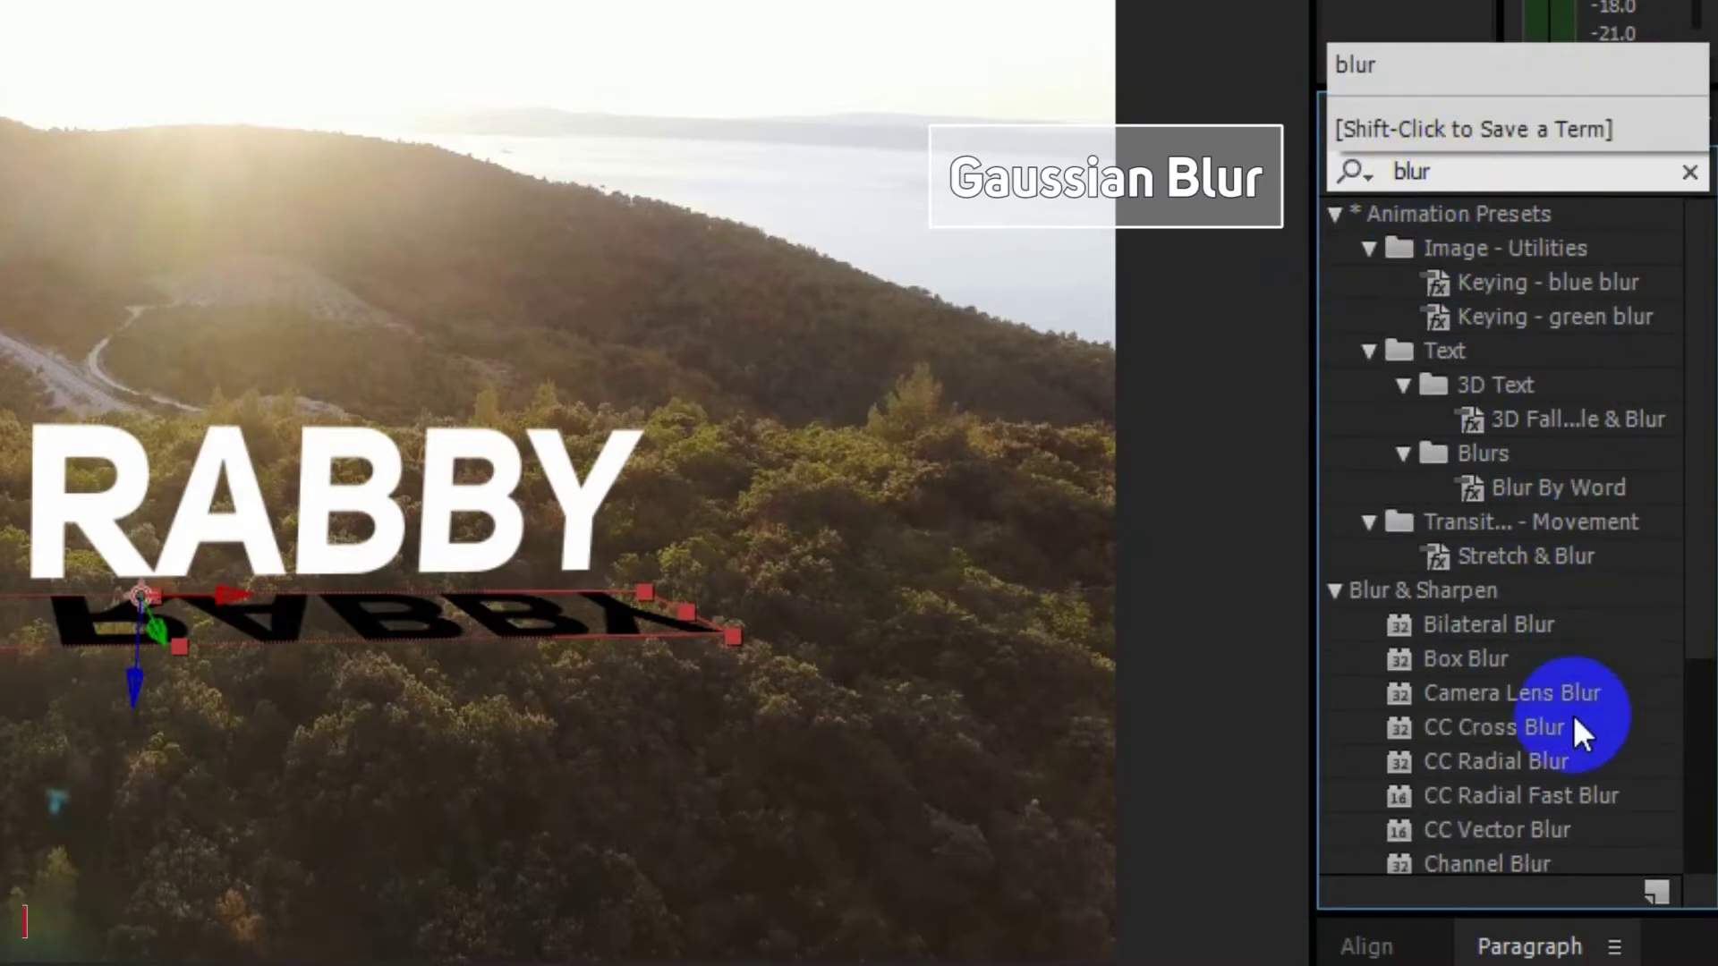
{"action": "scroll", "coordinate": [1464, 811], "scroll_direction": "down", "scroll_amount": 2}
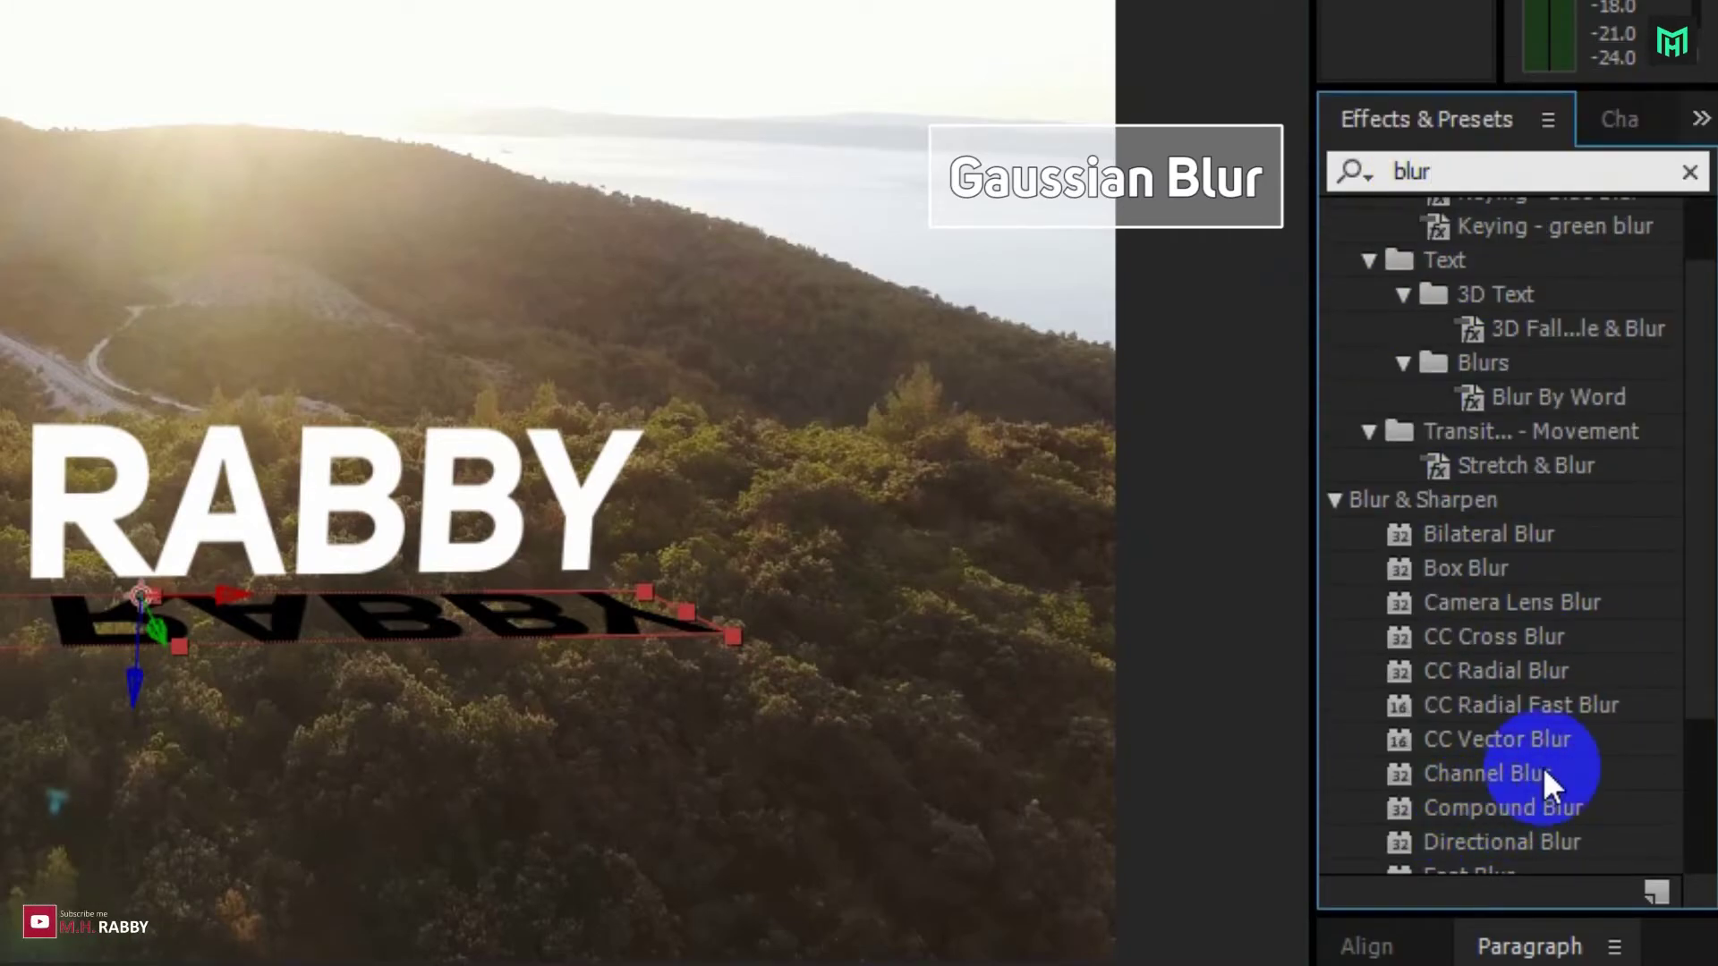
{"action": "scroll", "coordinate": [1528, 811], "scroll_direction": "down", "scroll_amount": 2}
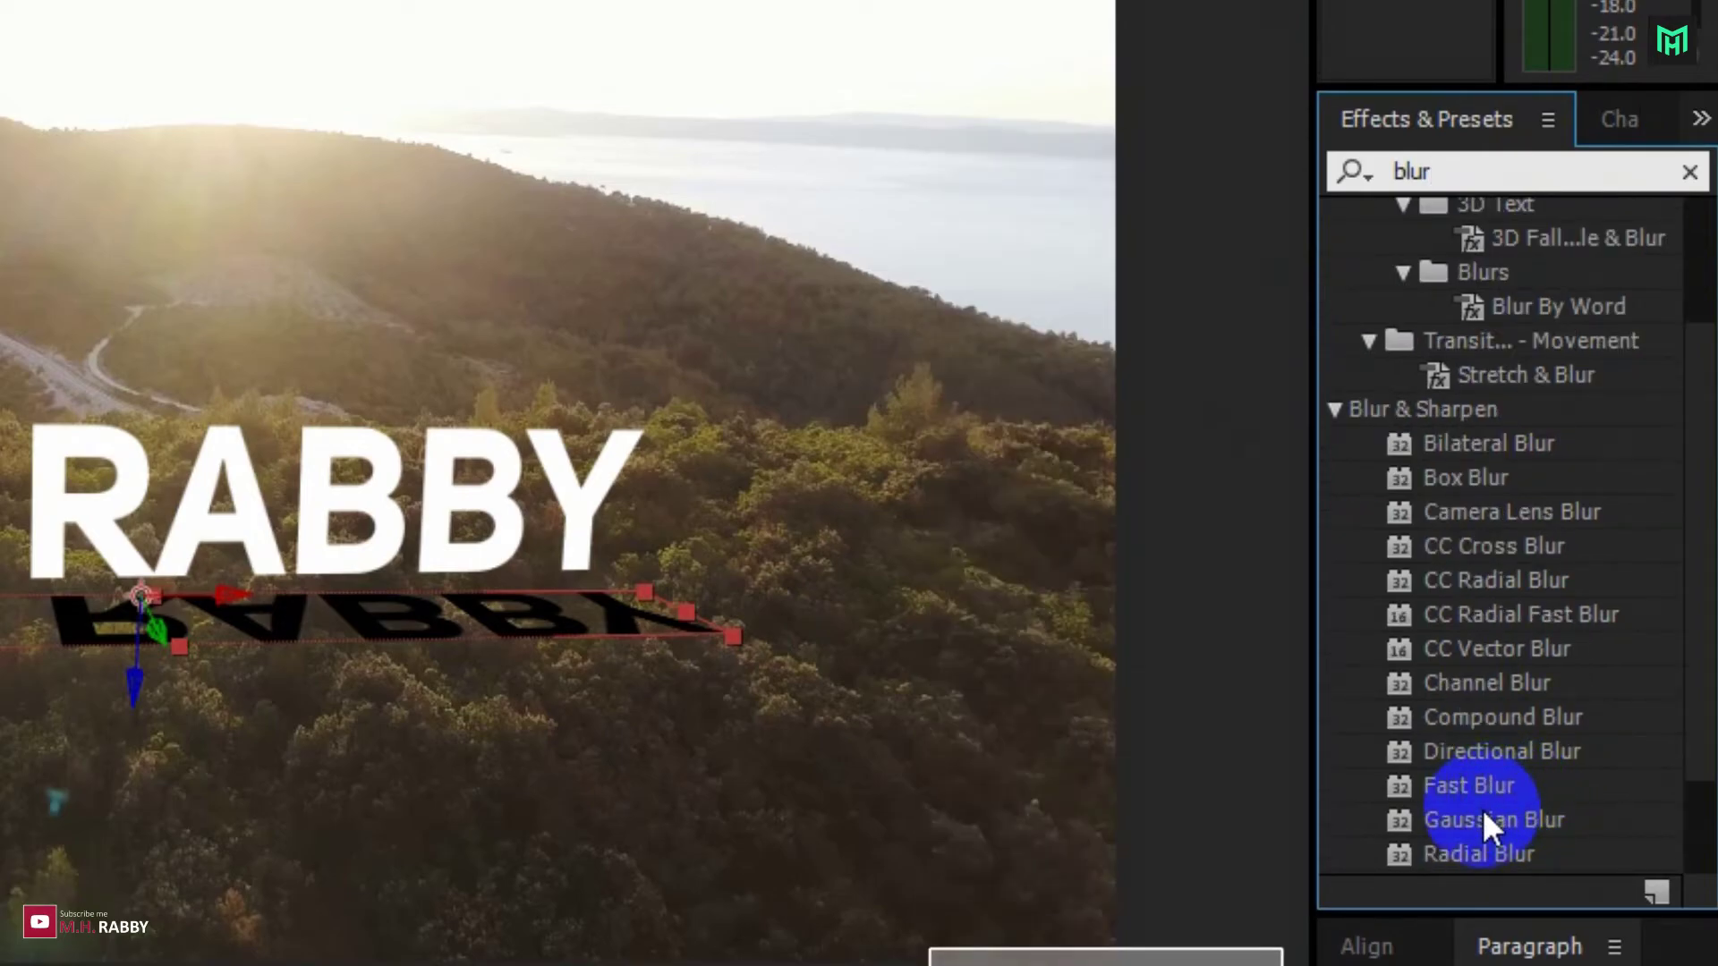
{"action": "left_click_drag", "start_coordinate": [1486, 816], "coordinate": [1383, 834]}
{"action": "left_click_drag", "start_coordinate": [1541, 586], "coordinate": [157, 844]}
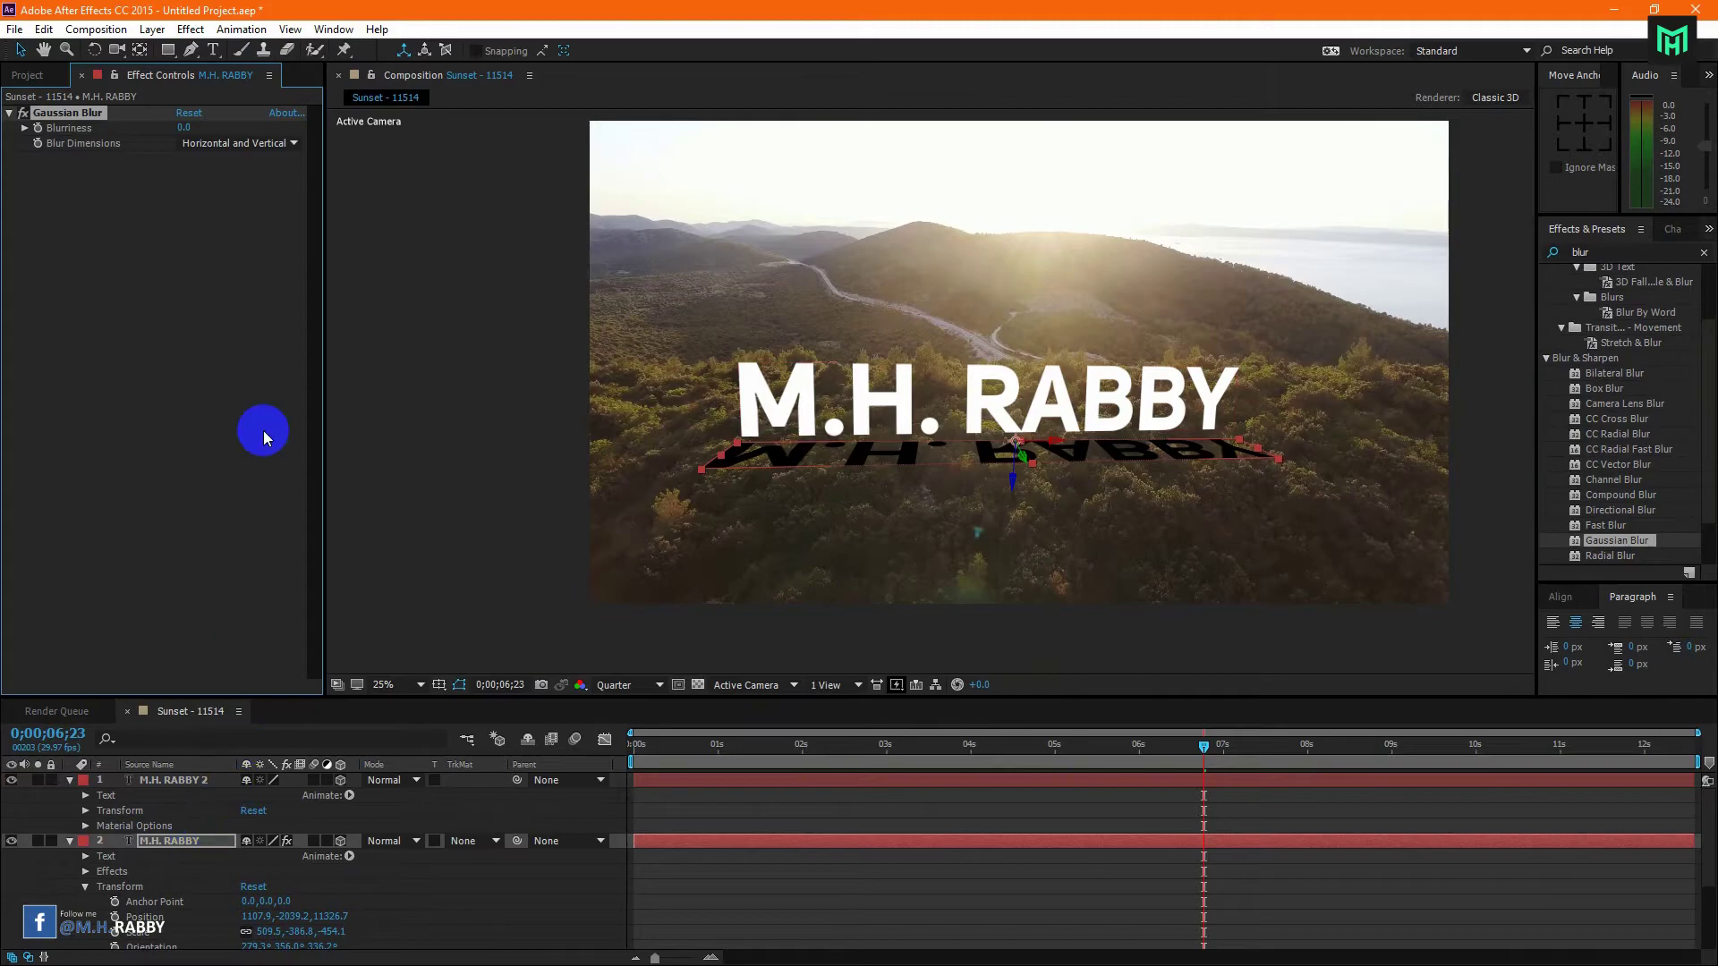
Step: Set the shadow's Gaussian Blur Blurriness to 38.0
{"action": "left_click_drag", "start_coordinate": [182, 130], "coordinate": [602, 203]}
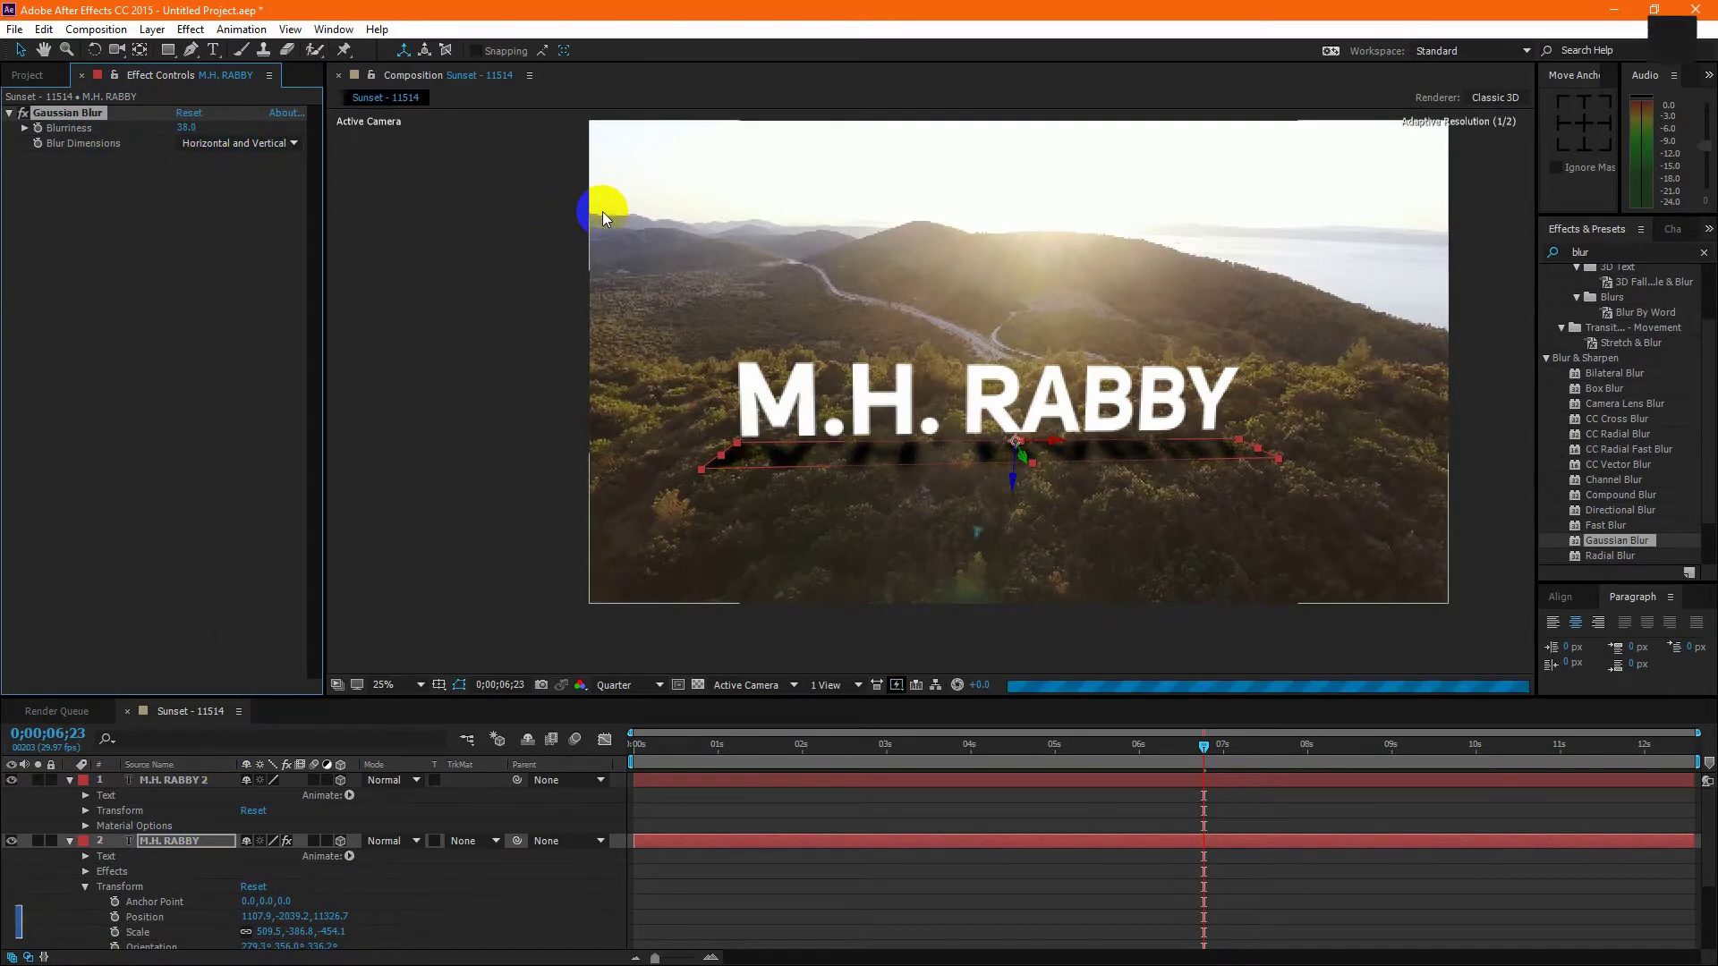
{"action": "left_click", "coordinate": [172, 845]}
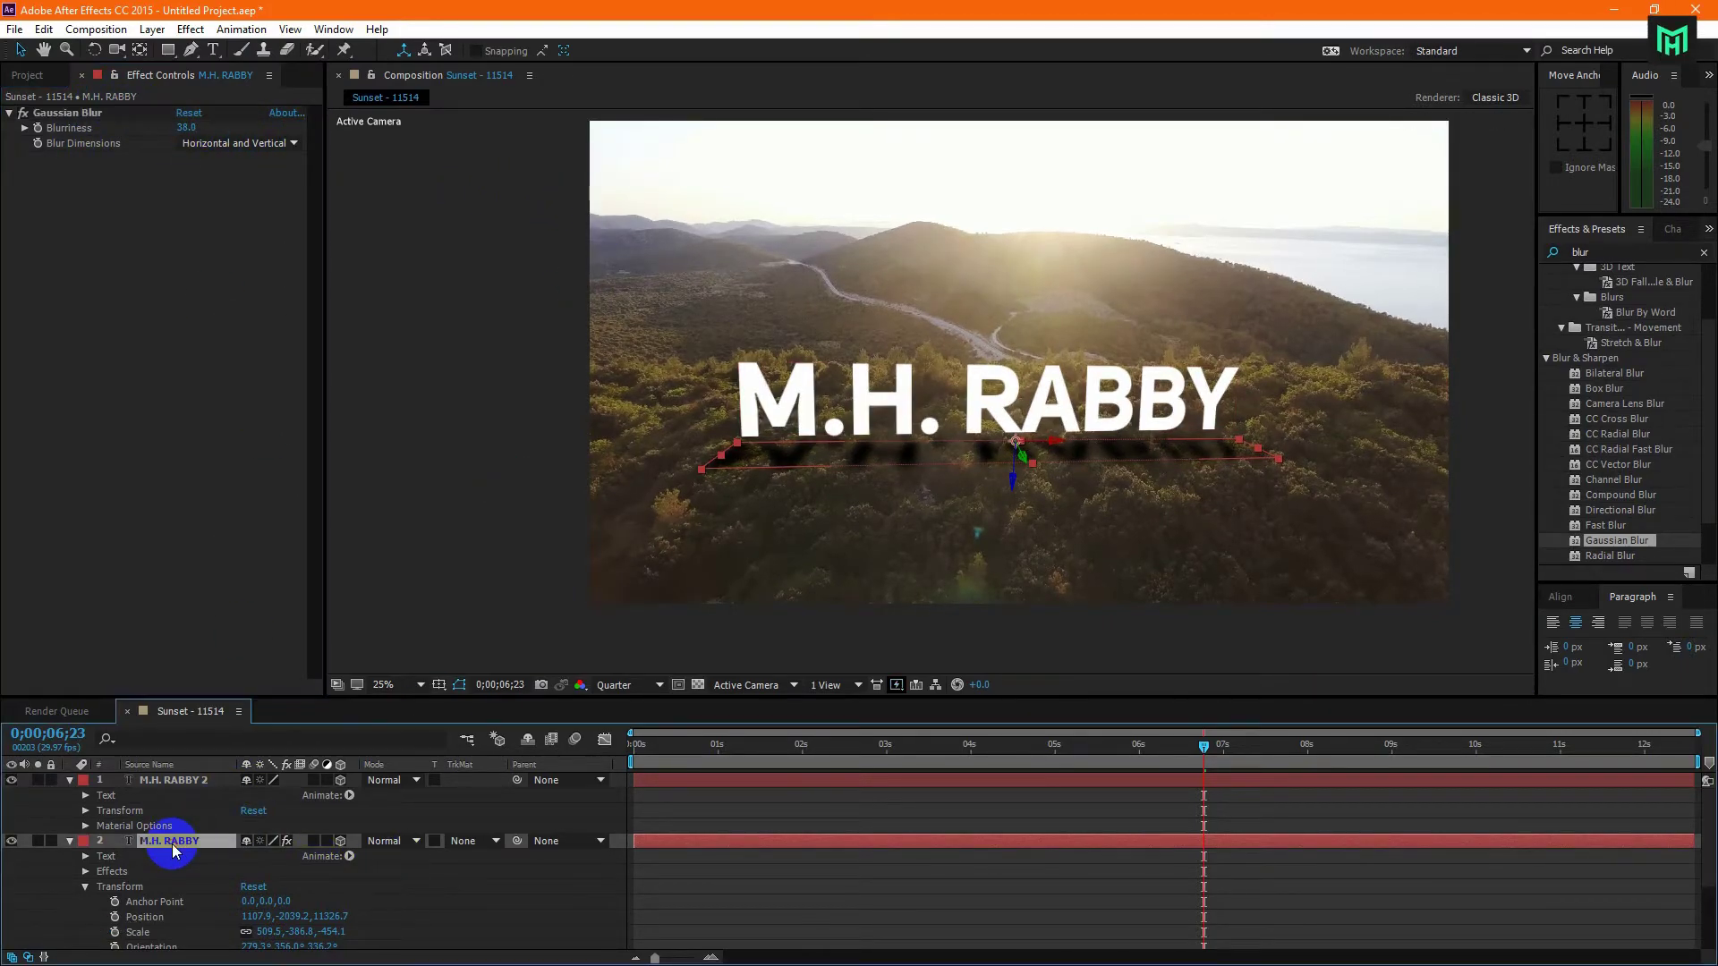
{"action": "left_click", "coordinate": [71, 842]}
Step: Lower the shadow layer's opacity to 47% and zoom, pan and scrub to check it
{"action": "left_click", "coordinate": [70, 781]}
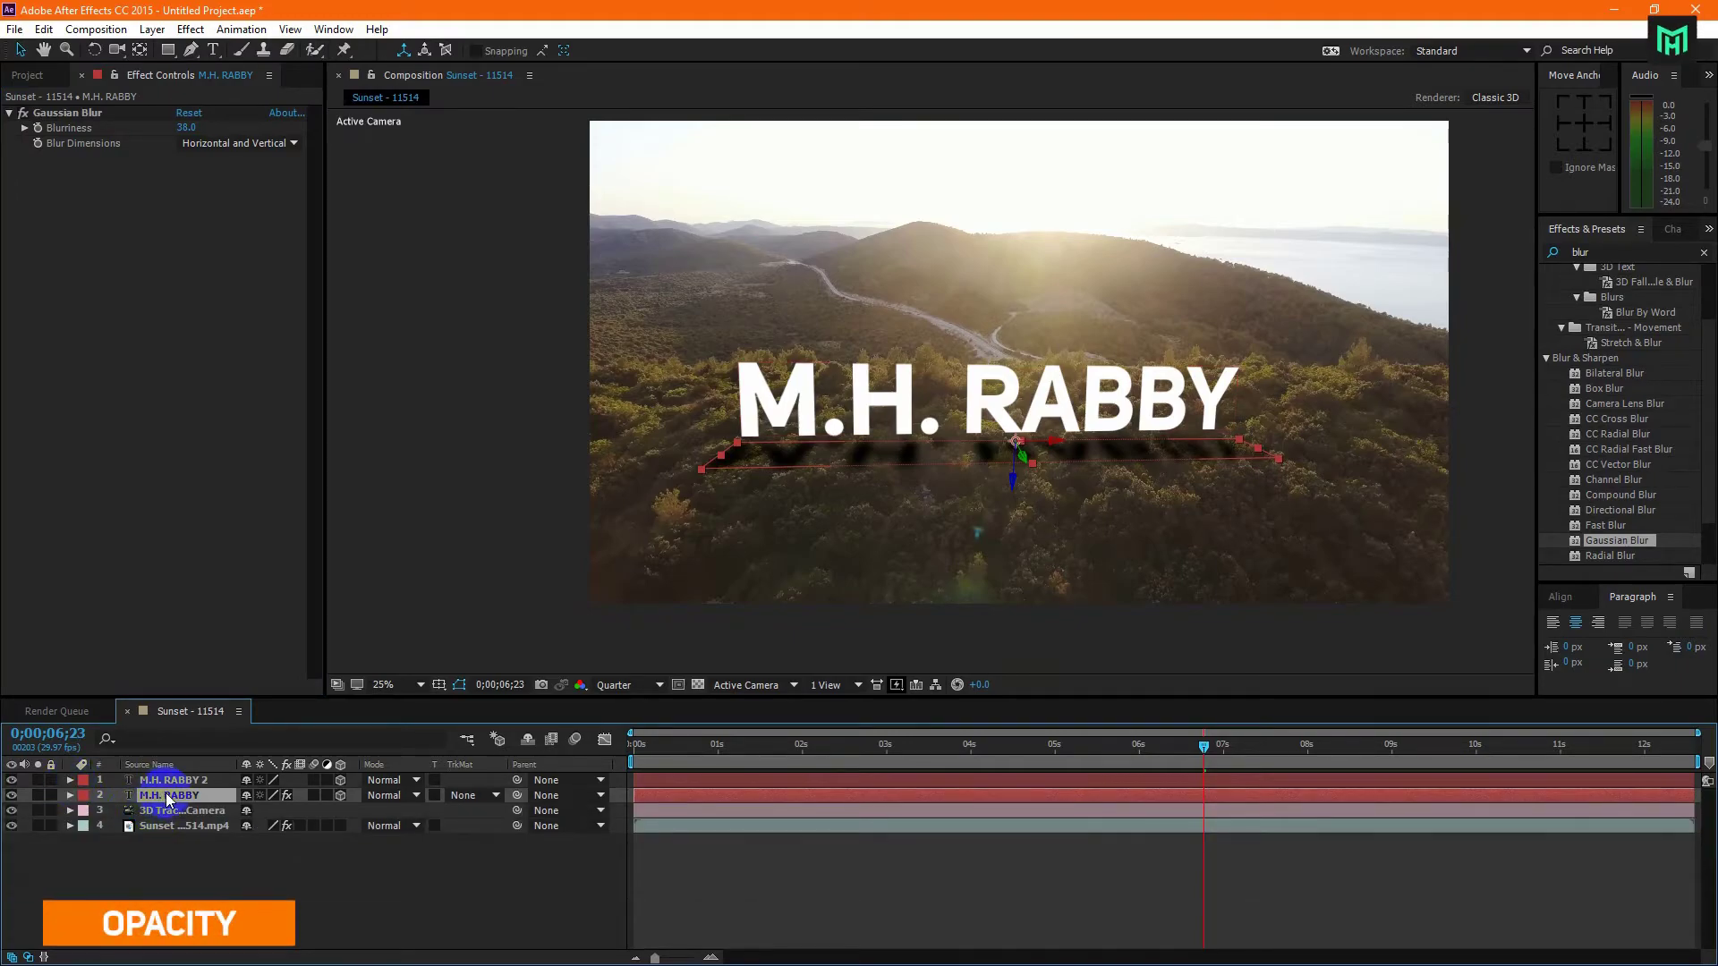
{"action": "key", "text": "t"}
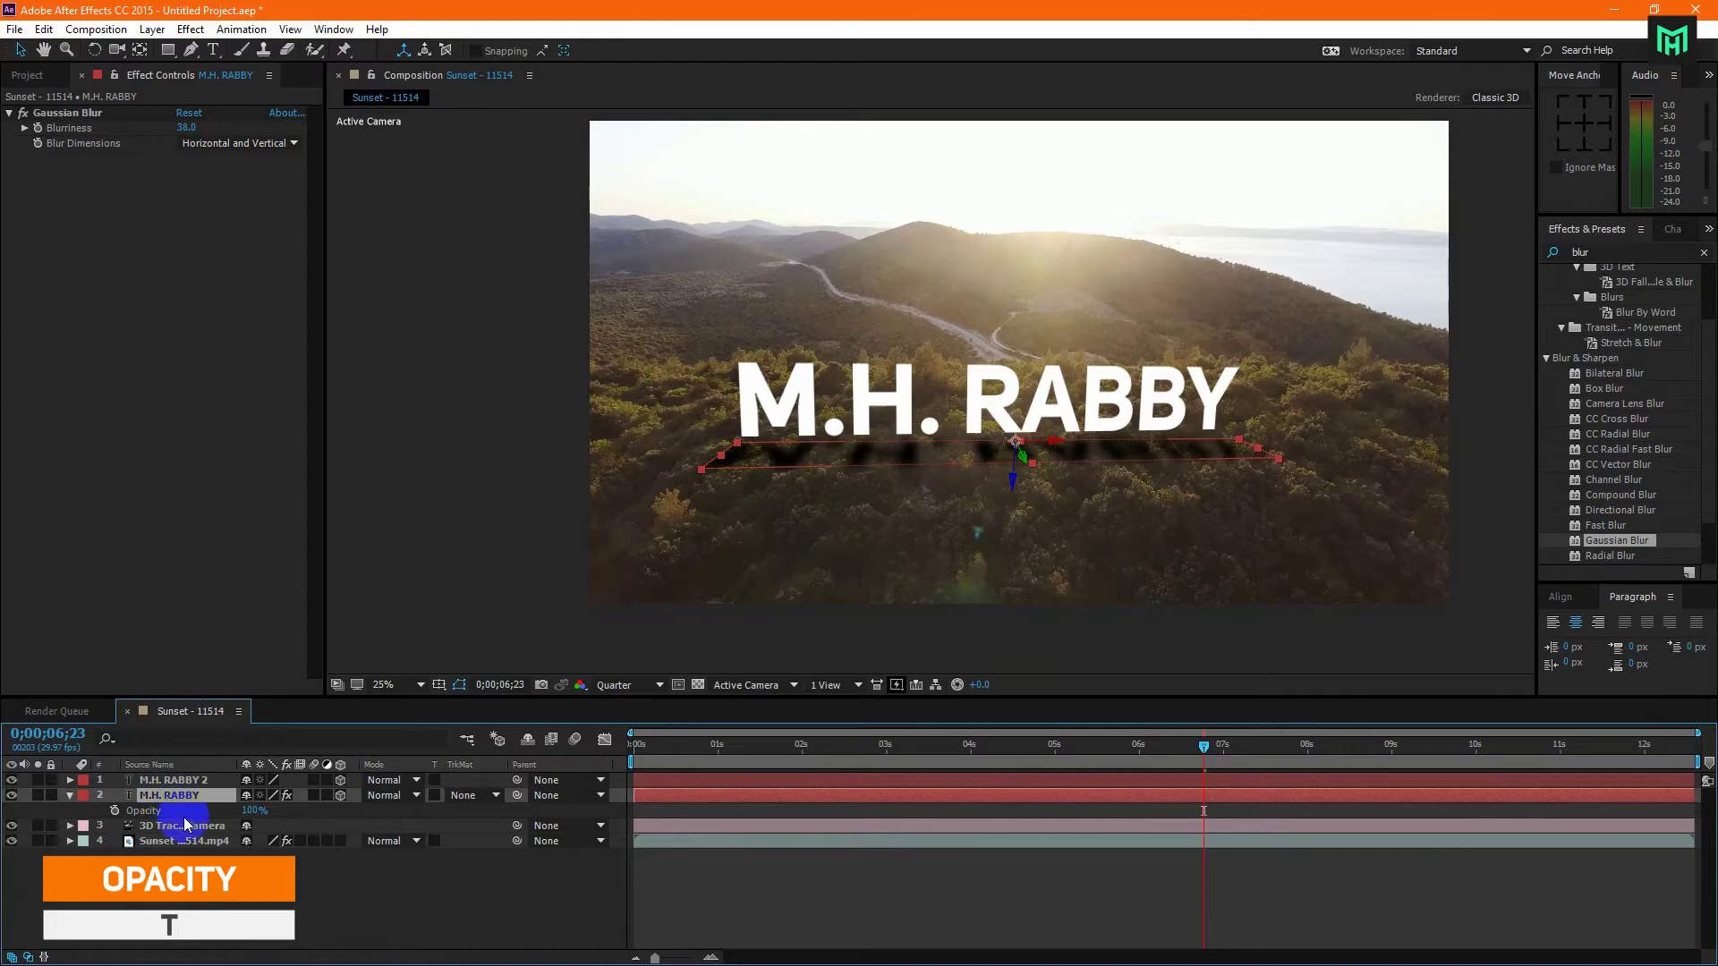
{"action": "left_click_drag", "start_coordinate": [254, 808], "coordinate": [211, 817]}
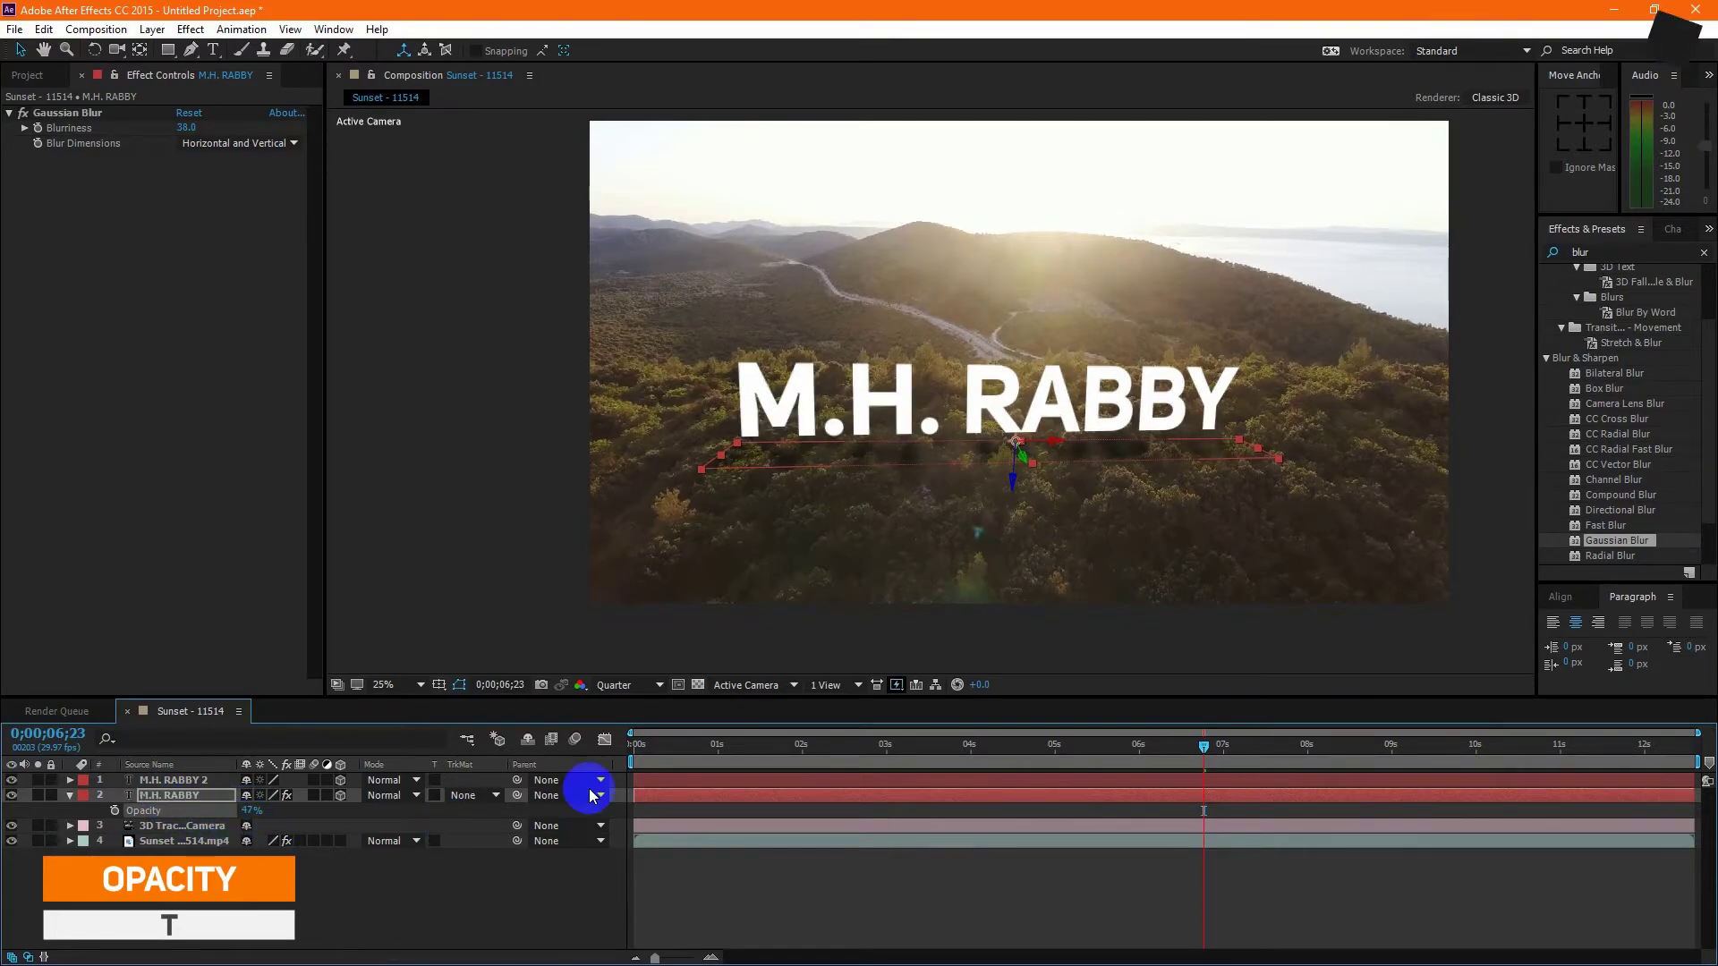
{"action": "key", "text": "period"}
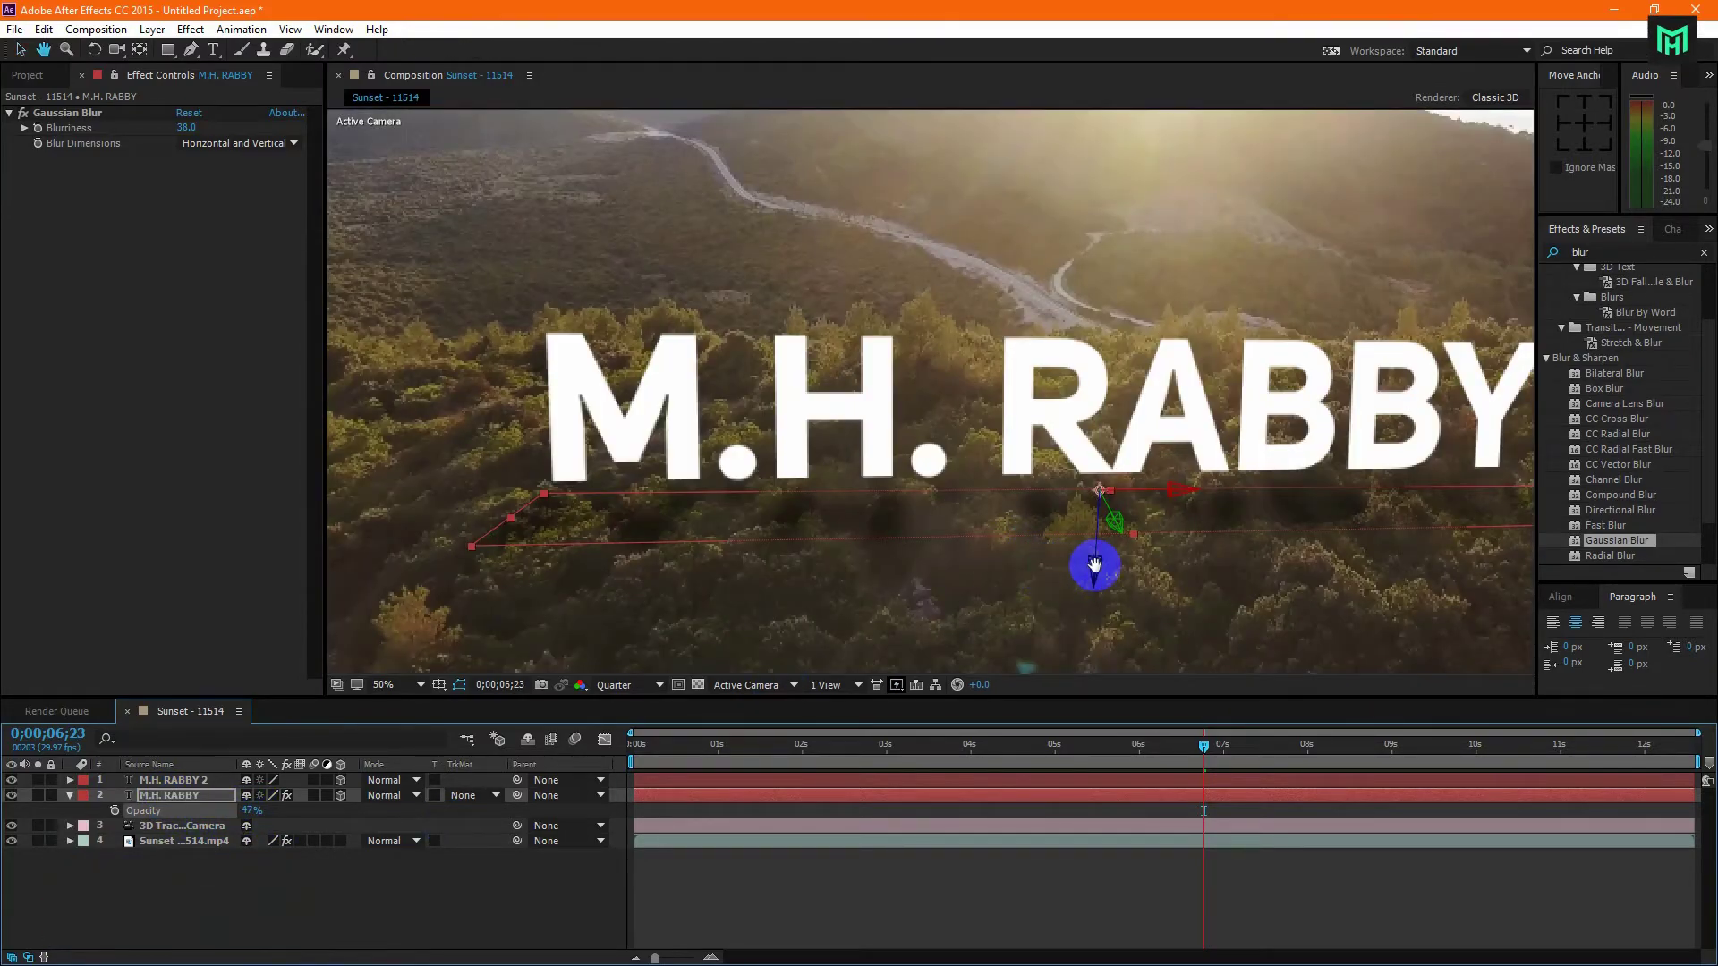
{"action": "left_click_drag", "start_coordinate": [1093, 567], "coordinate": [981, 540]}
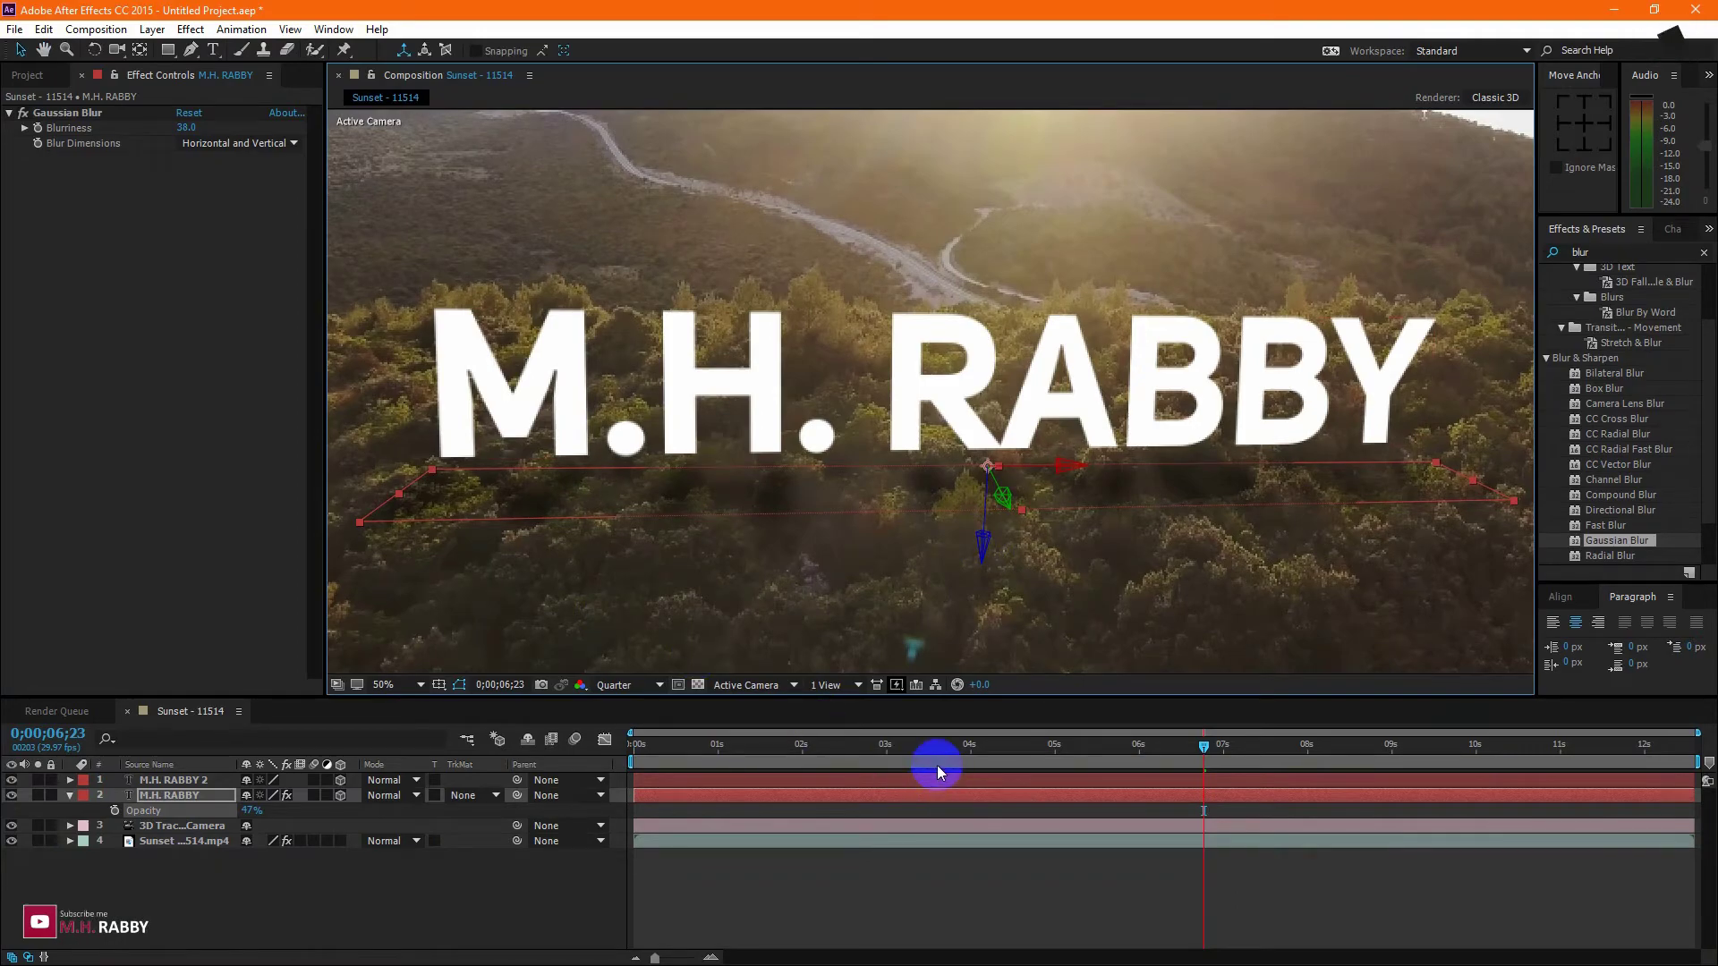
{"action": "key", "text": "comma"}
{"action": "left_click_drag", "start_coordinate": [914, 748], "coordinate": [1285, 779]}
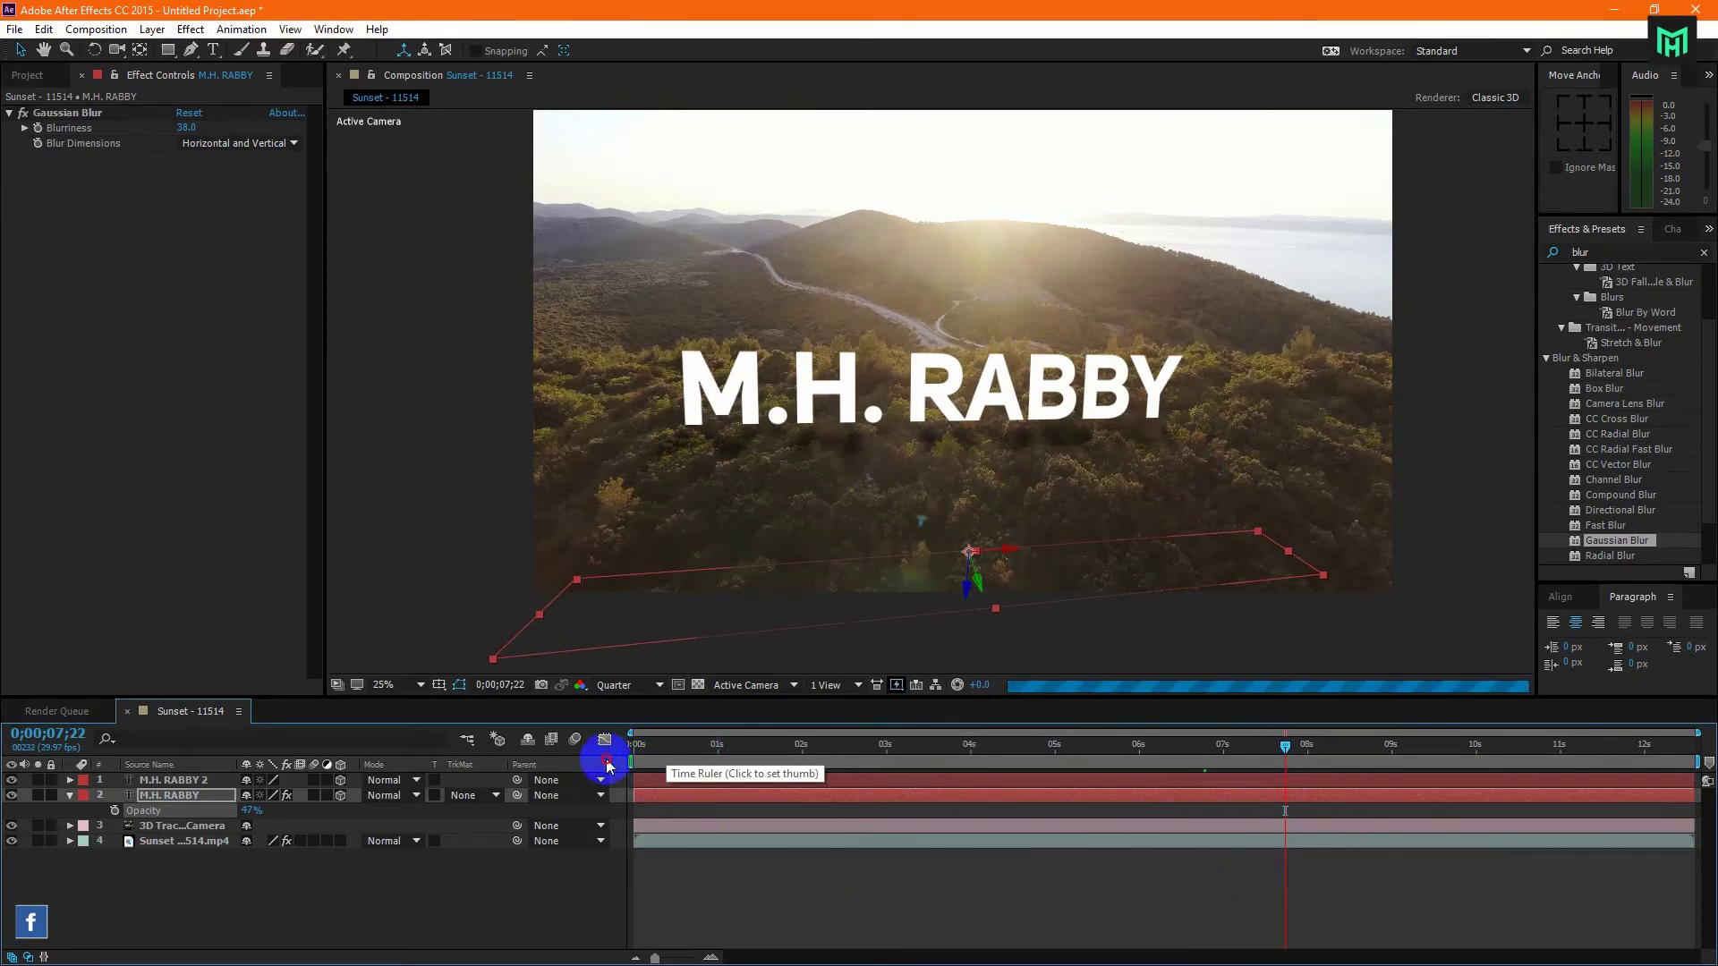
{"action": "left_click", "coordinate": [651, 756]}
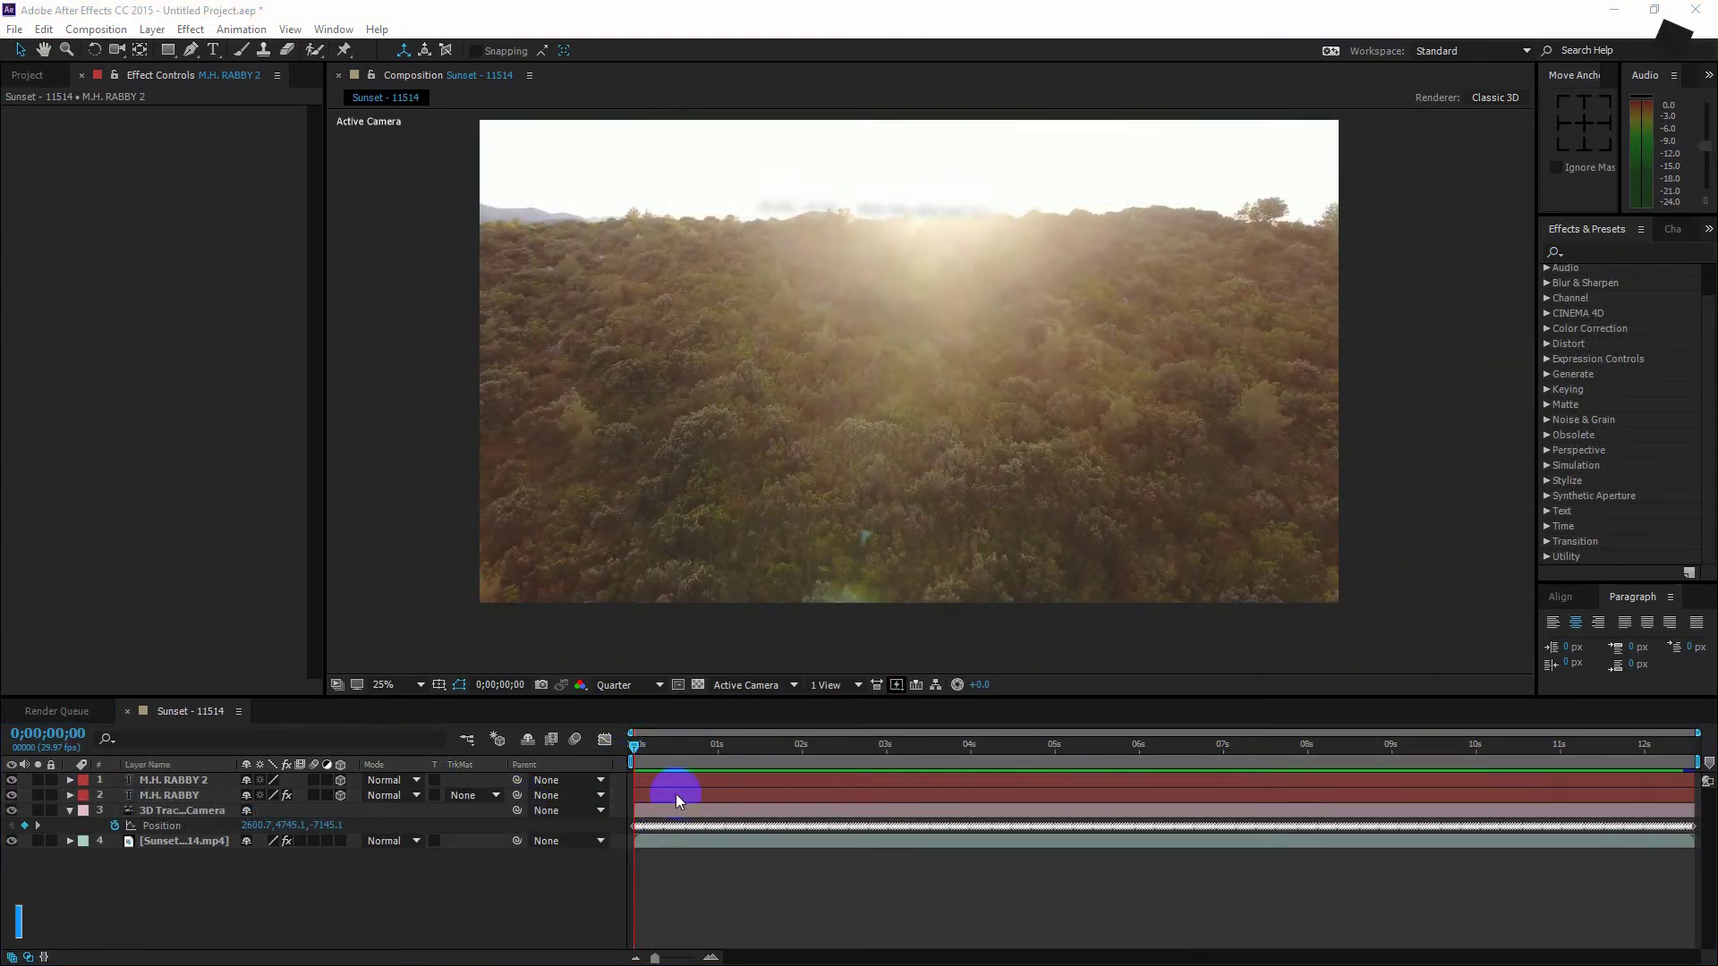
{"action": "left_click", "coordinate": [618, 755]}
{"action": "key", "text": "space"}
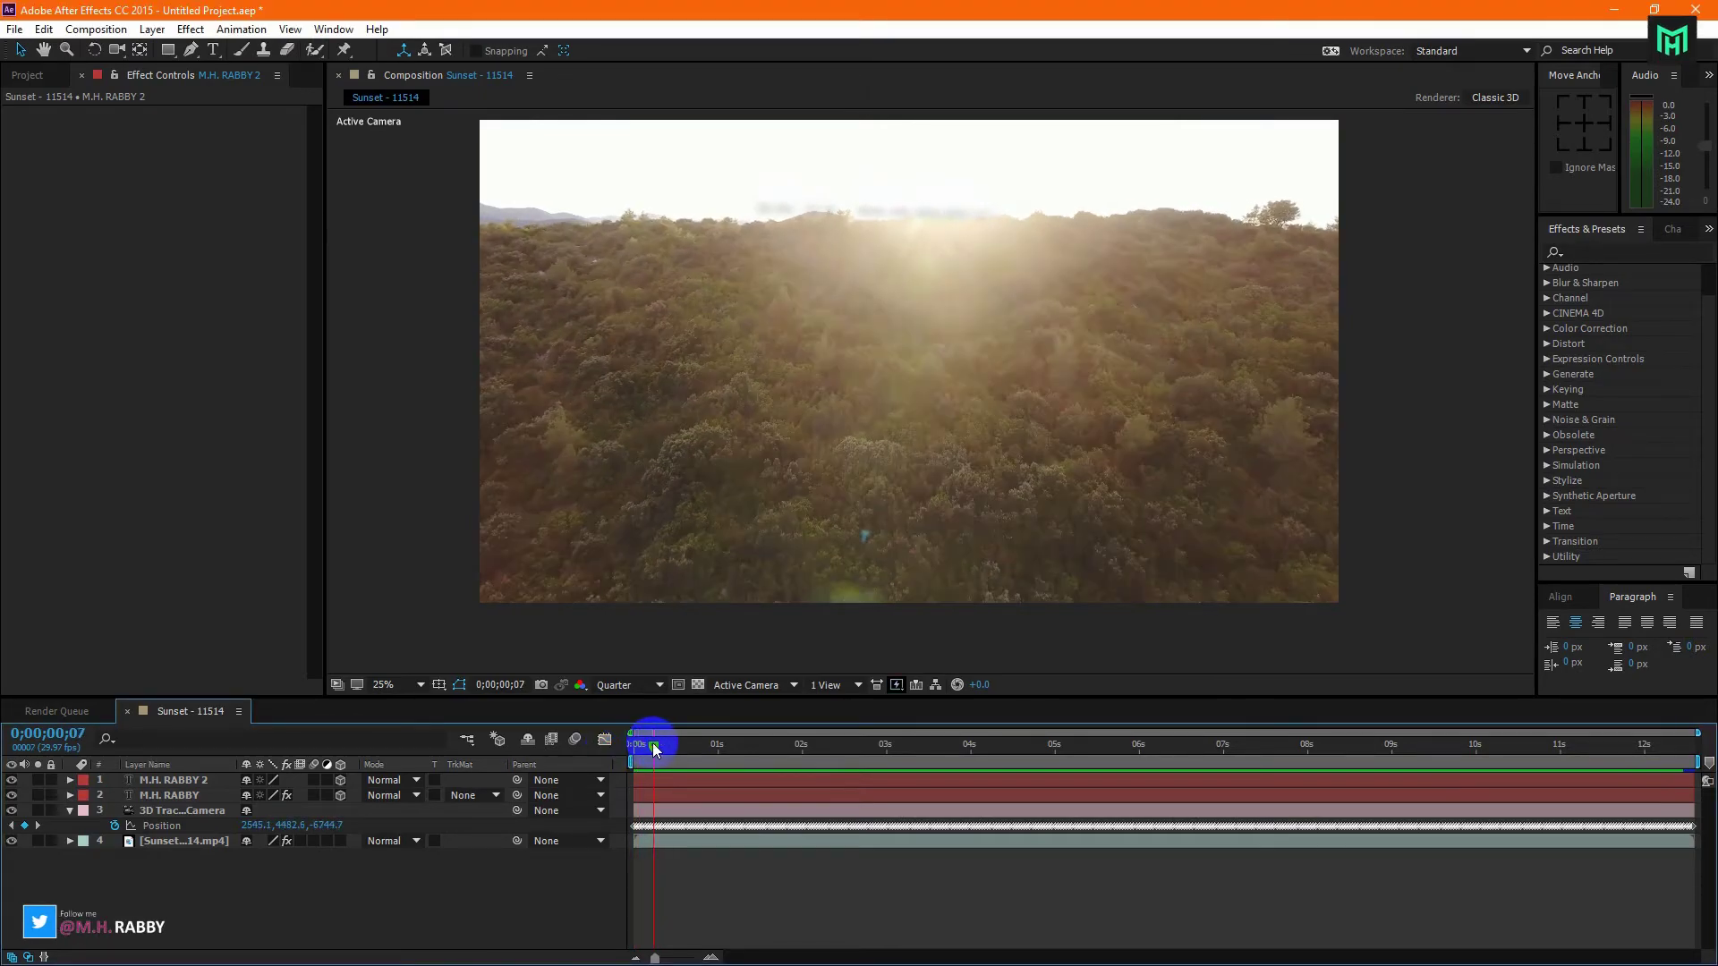